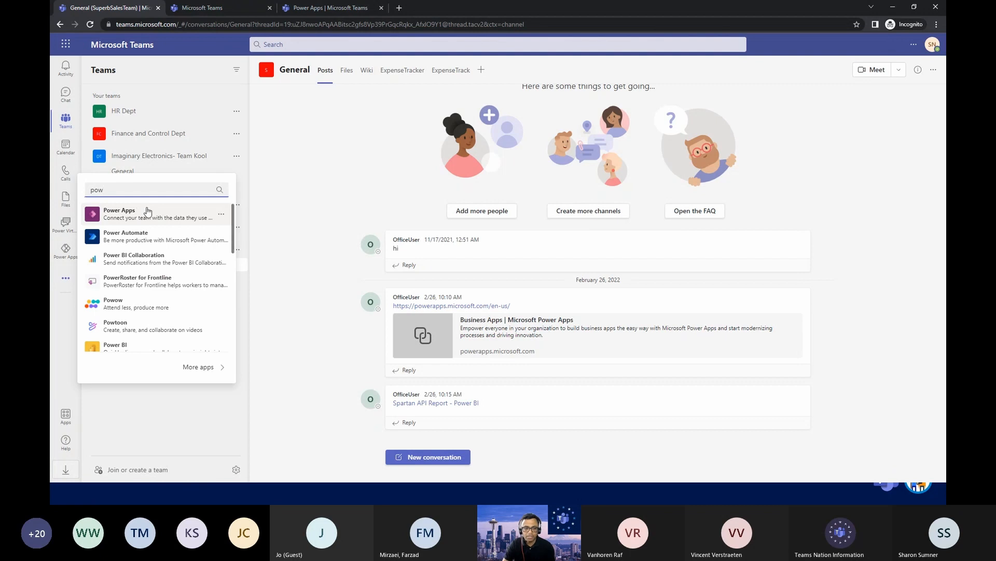
Open Power Apps and show all items built for SuperbSalesTeam, with the list of its tables expanded.
click(220, 217)
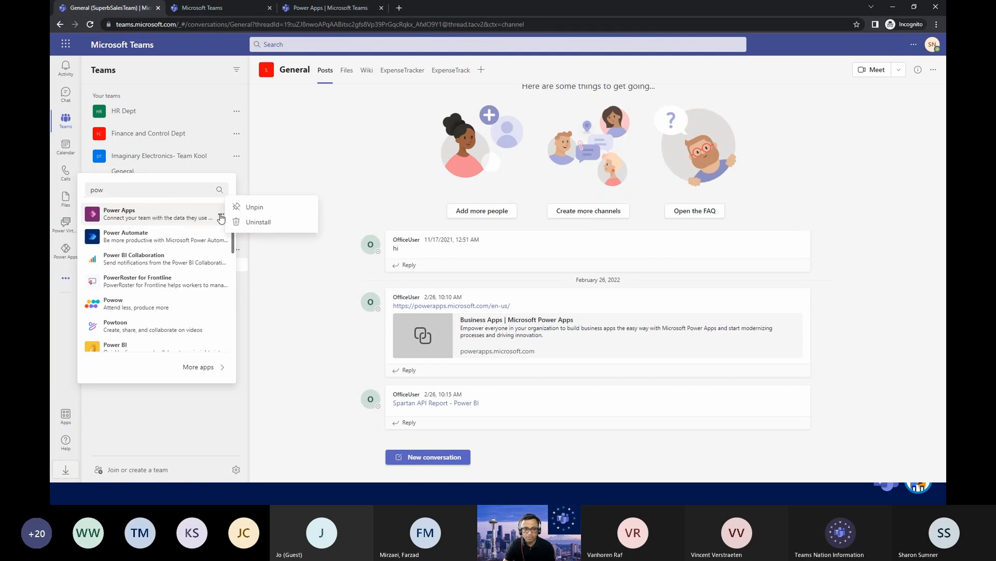
click(267, 175)
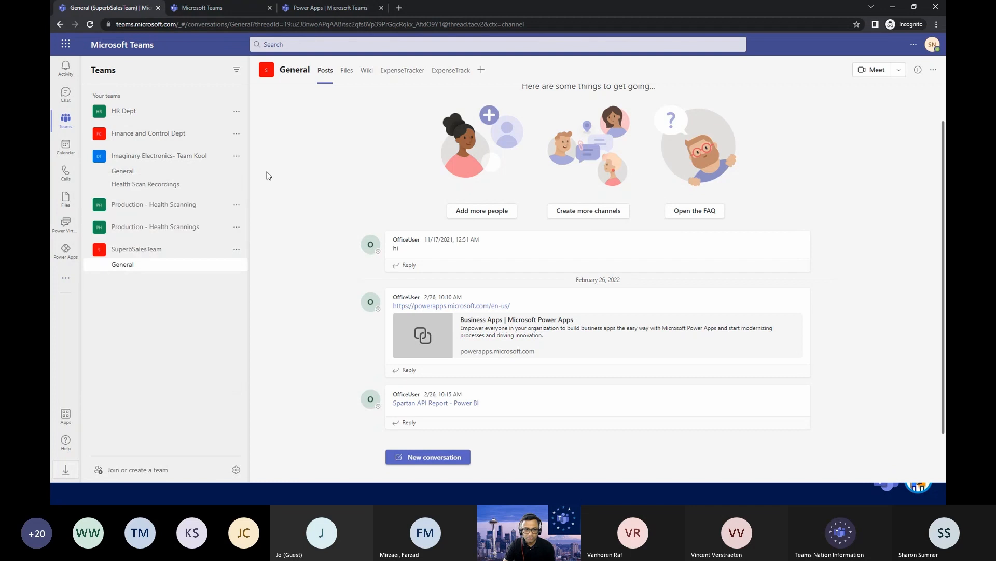
click(66, 250)
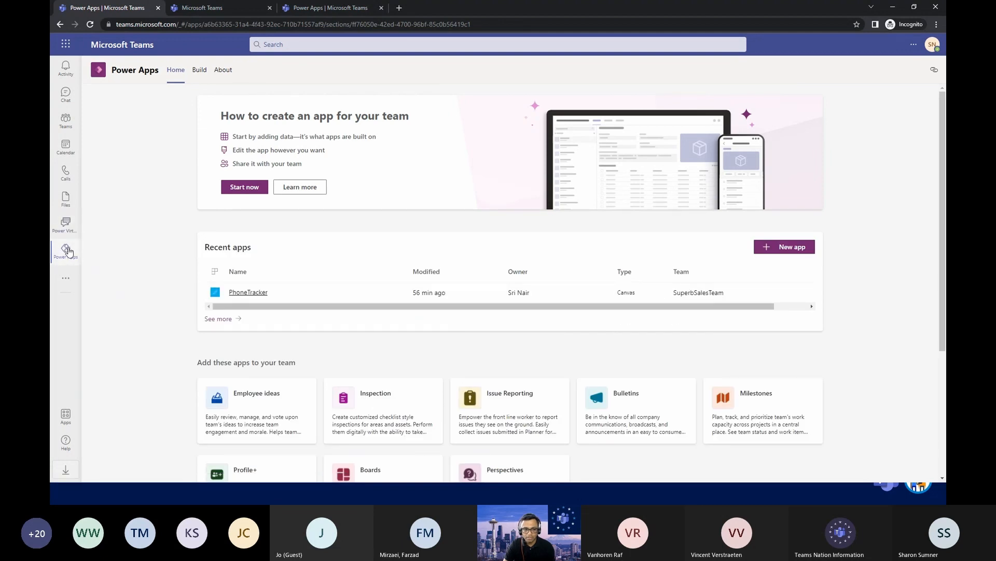
click(201, 77)
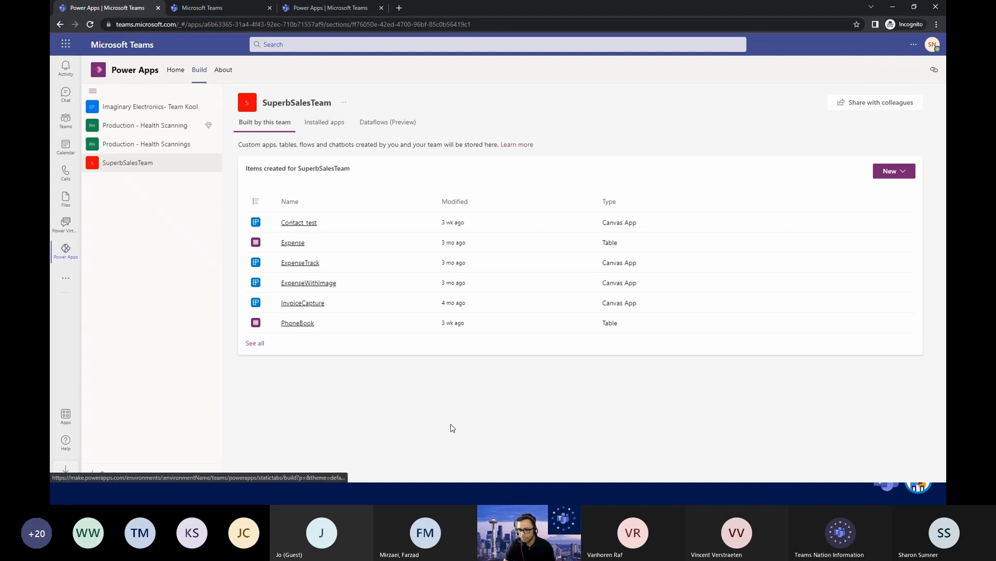
click(255, 343)
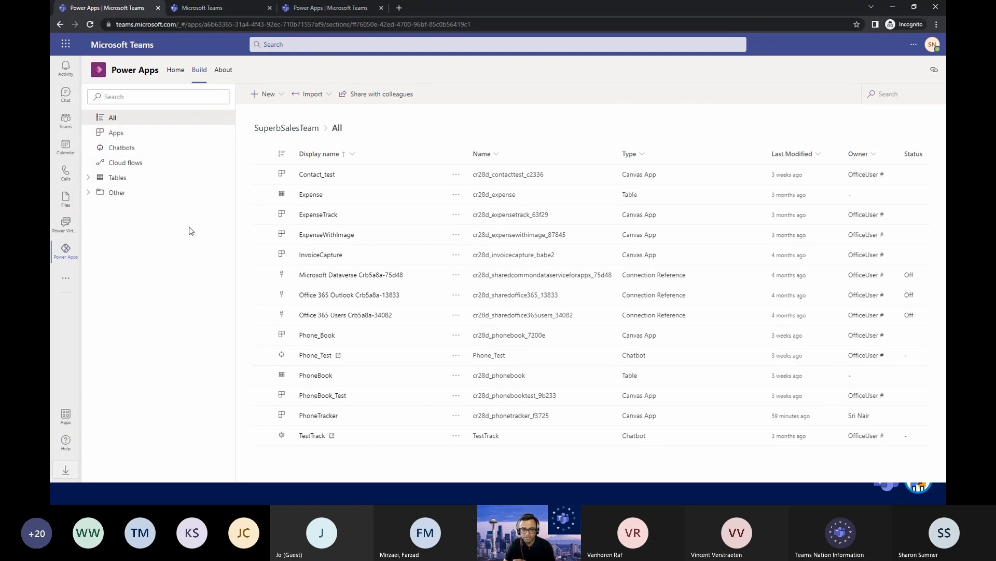
click(89, 178)
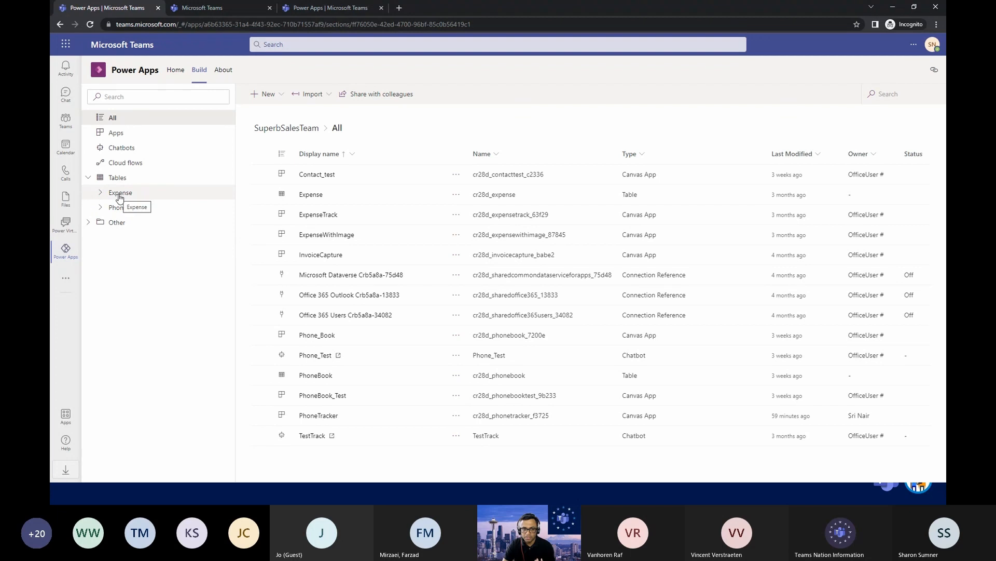
Start a new table in SuperbSalesTeam with the display name Cost.
click(281, 95)
click(269, 180)
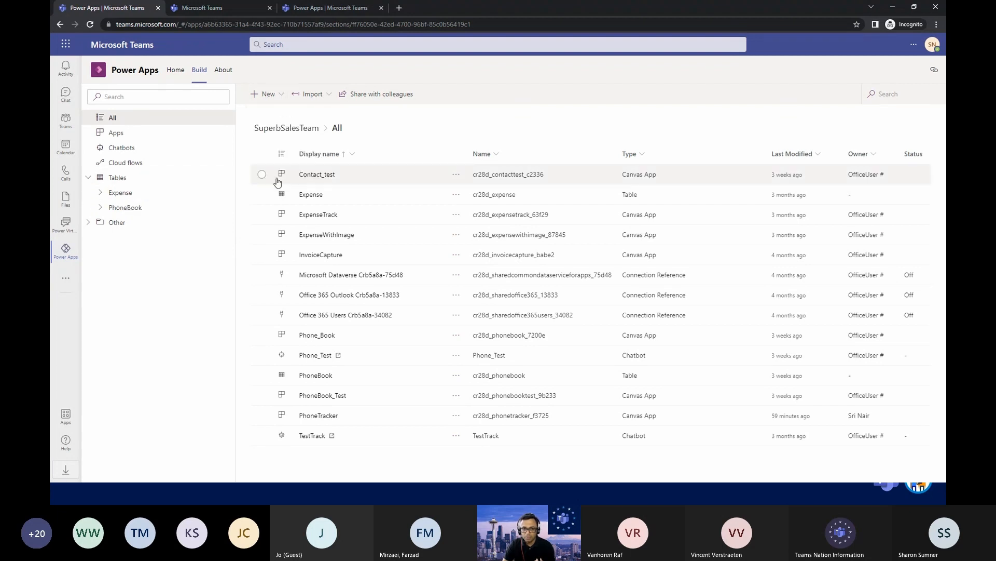
click(675, 151)
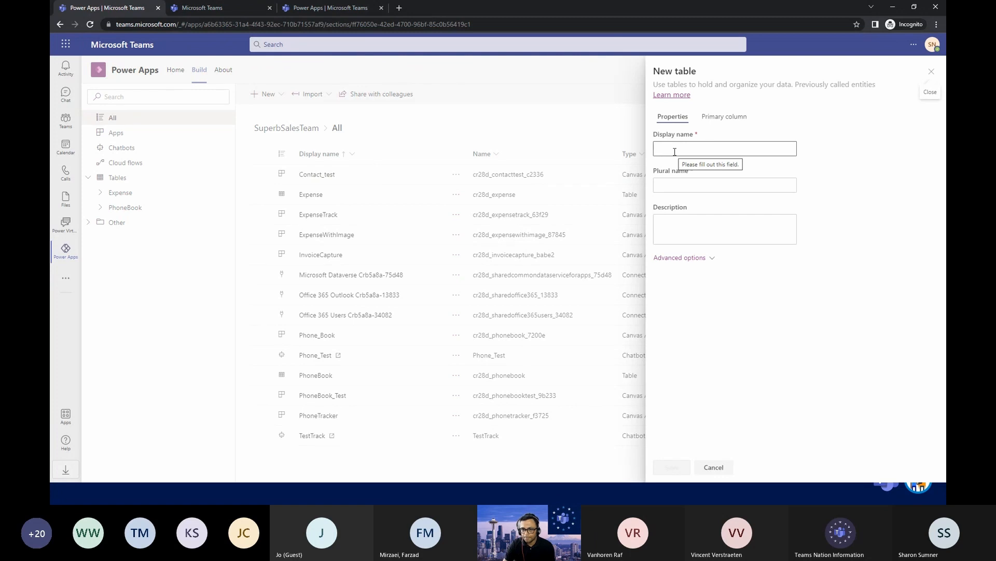
click(675, 151)
text(Co)
key(BackSpace)
key(BackSpace)
text(Cost)
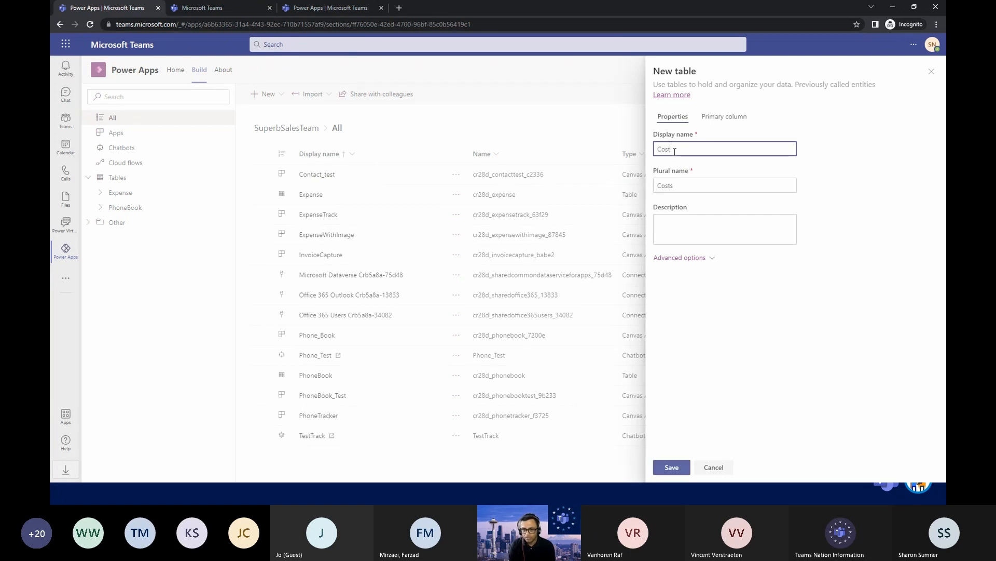
Review the advanced options of the new Cost table and save the table with the default settings.
click(683, 259)
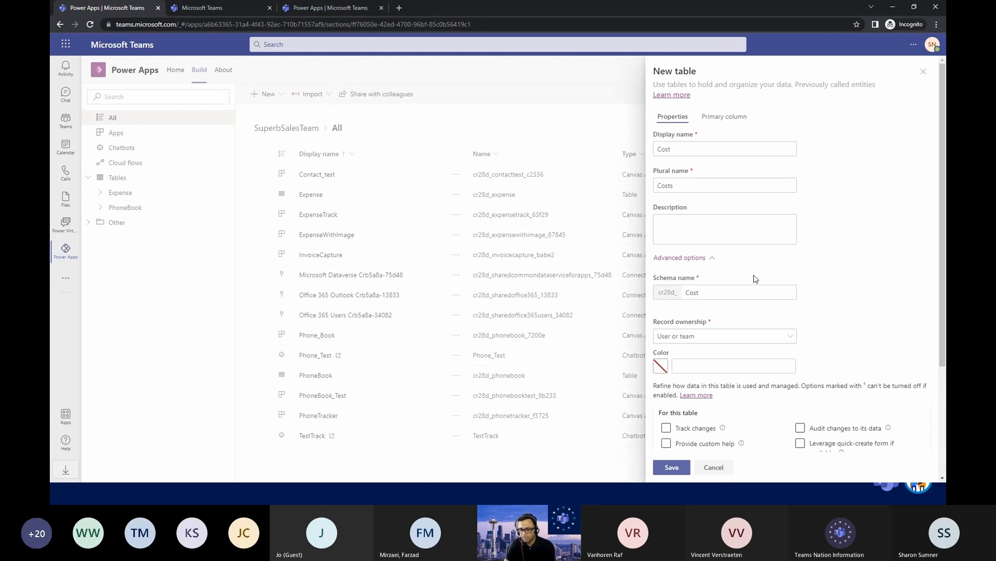
scroll(755, 281, down, 2)
scroll(756, 281, up, 2)
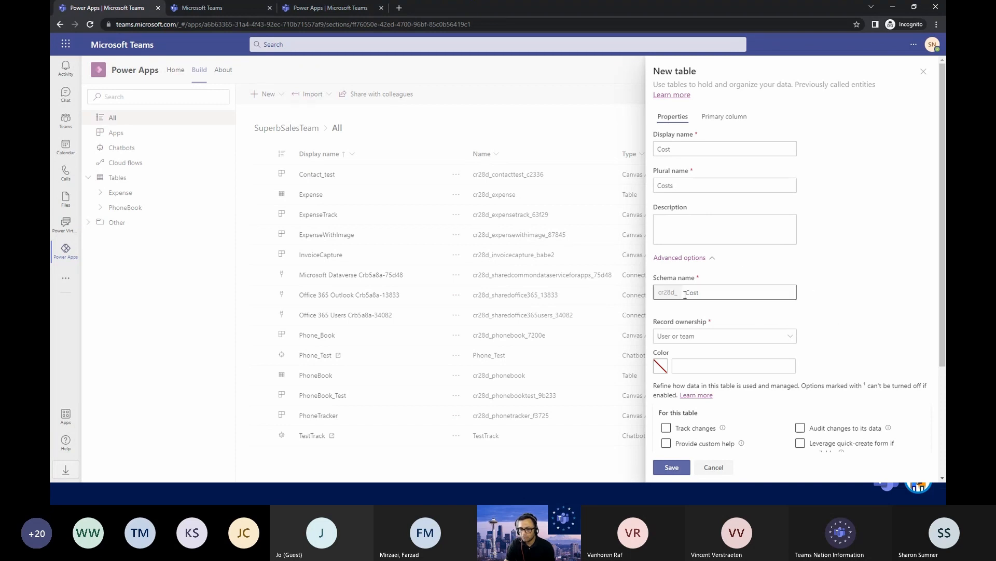
scroll(718, 298, down, 1)
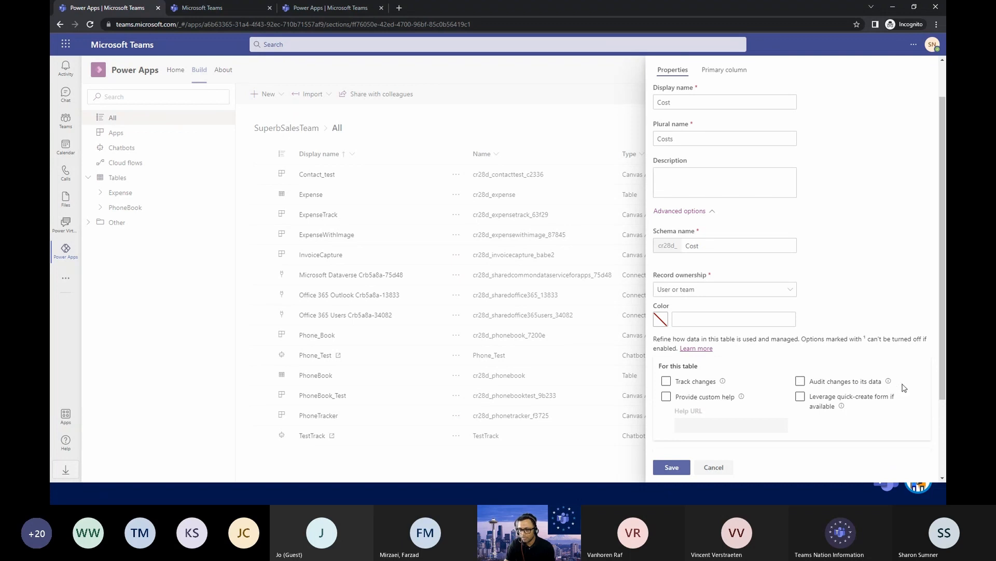
scroll(903, 389, down, 1)
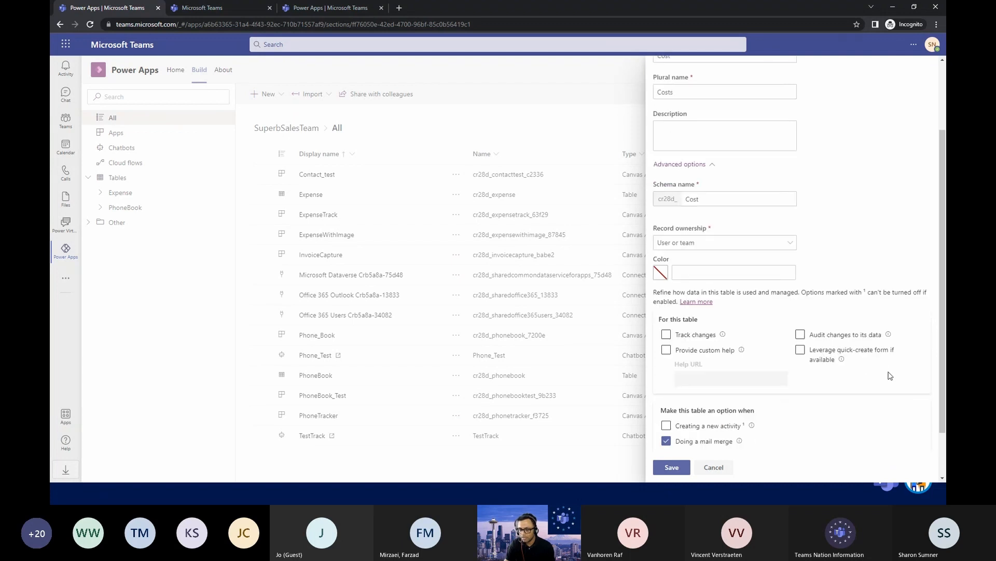
scroll(834, 371, down, 1)
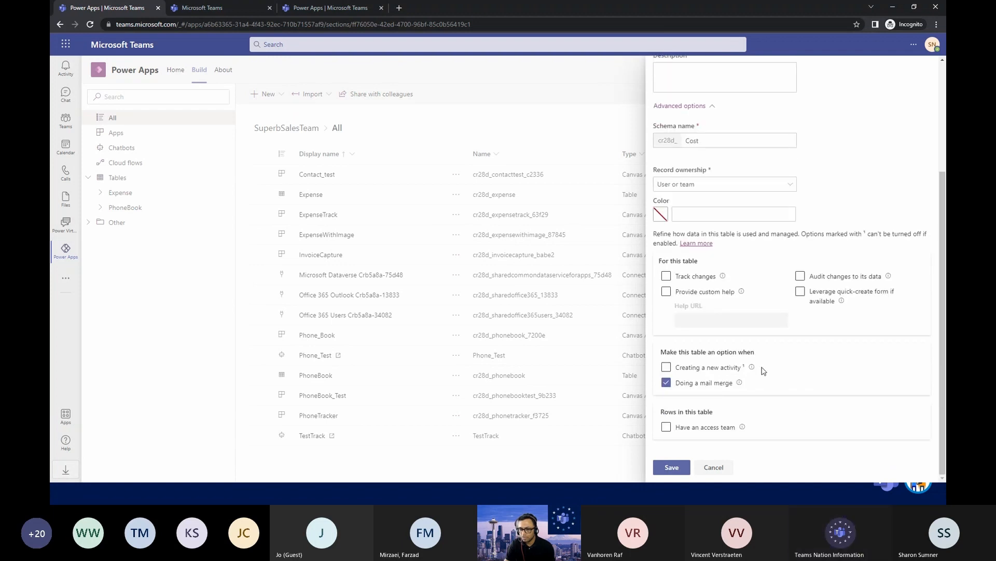
click(679, 469)
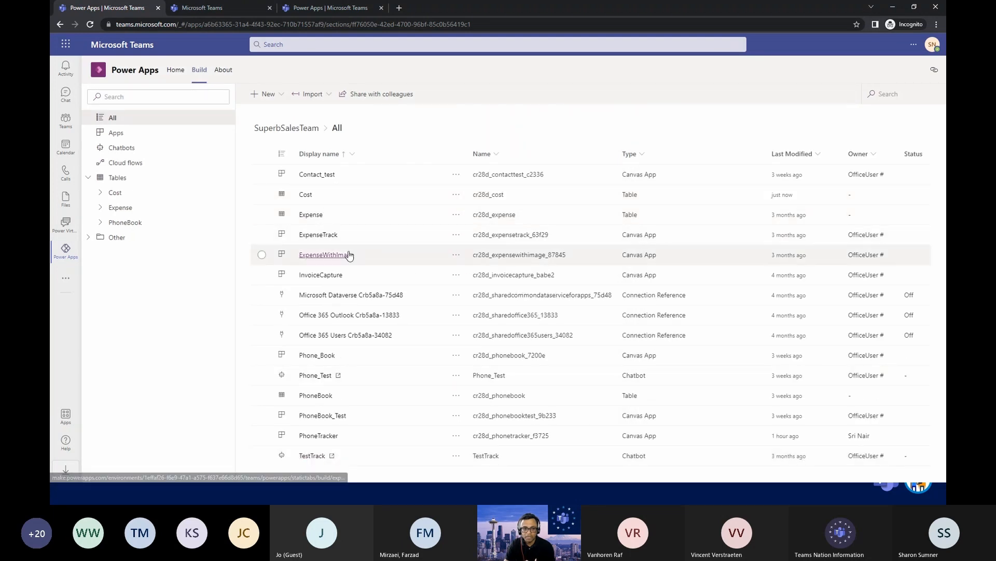
Open the Cost table, begin a new column named Date and bring up the available data types.
click(309, 199)
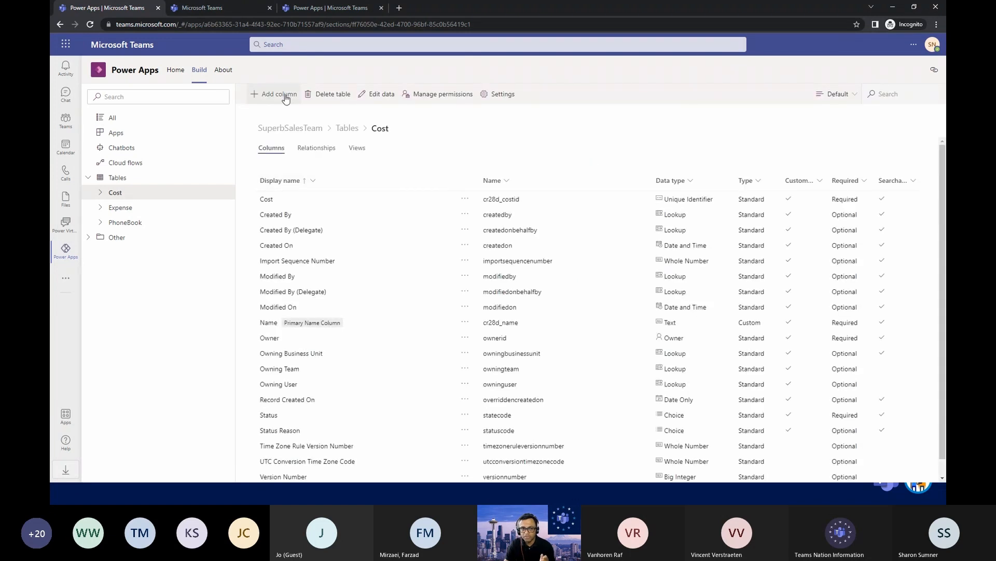
click(285, 98)
click(837, 103)
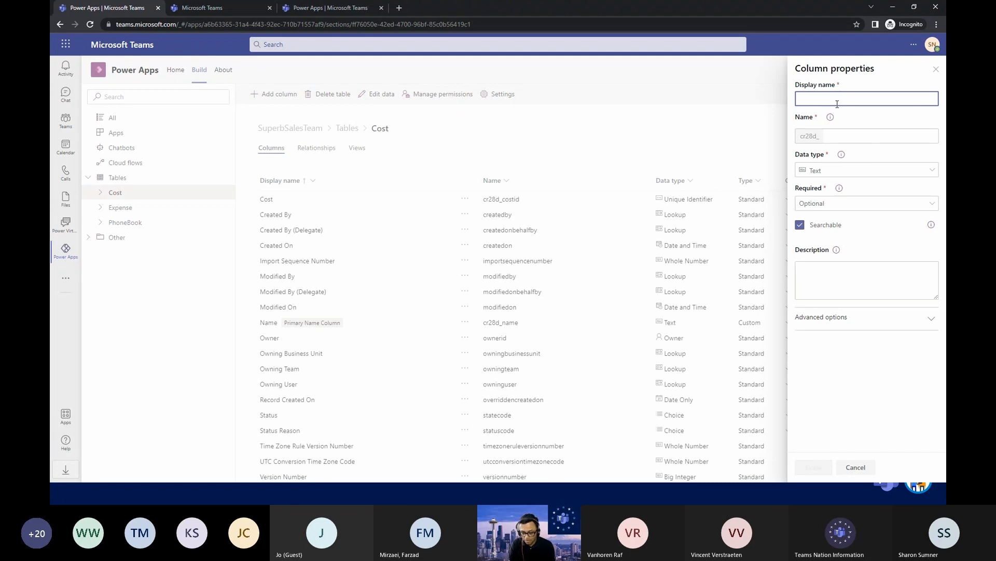
text(Date)
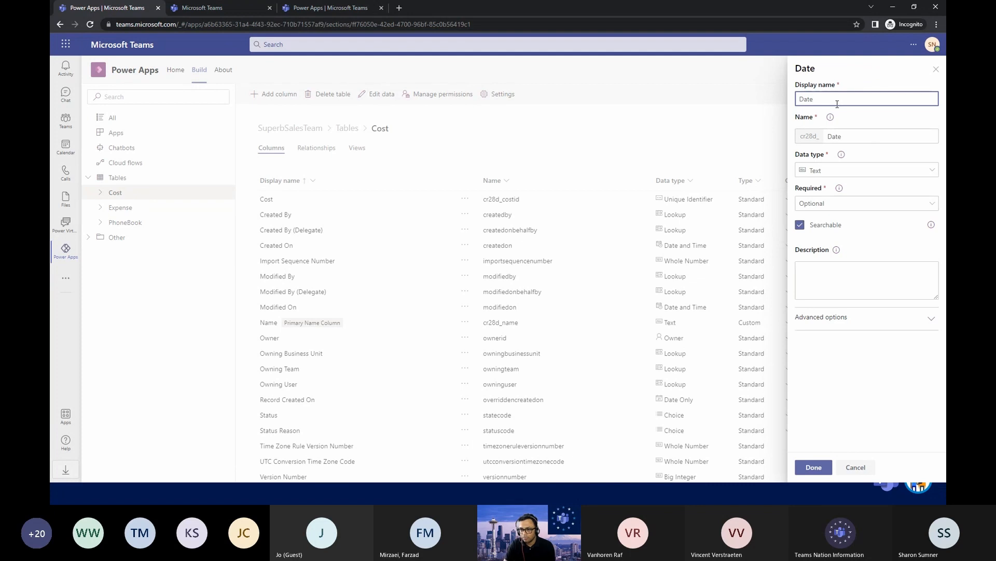
click(852, 170)
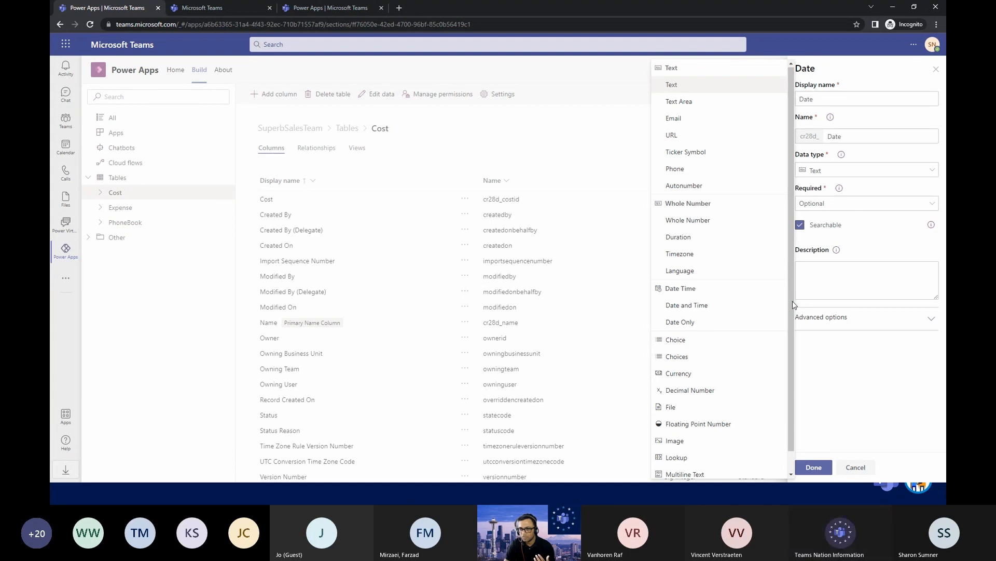
Change the new column's display name to Invoice and set its data type to Autonumber.
drag(832, 99, 761, 100)
text(Invoice)
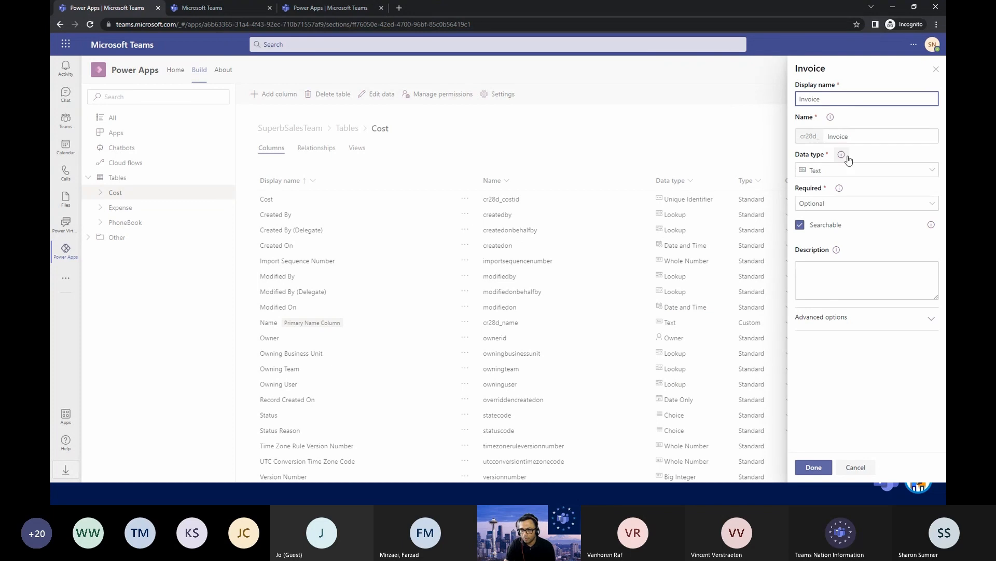
click(832, 171)
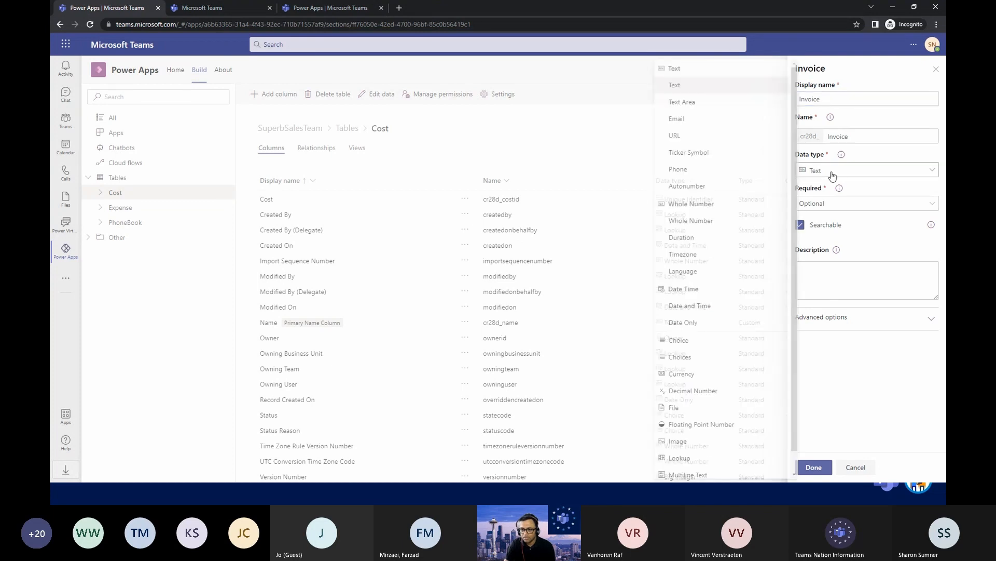
click(703, 186)
click(820, 376)
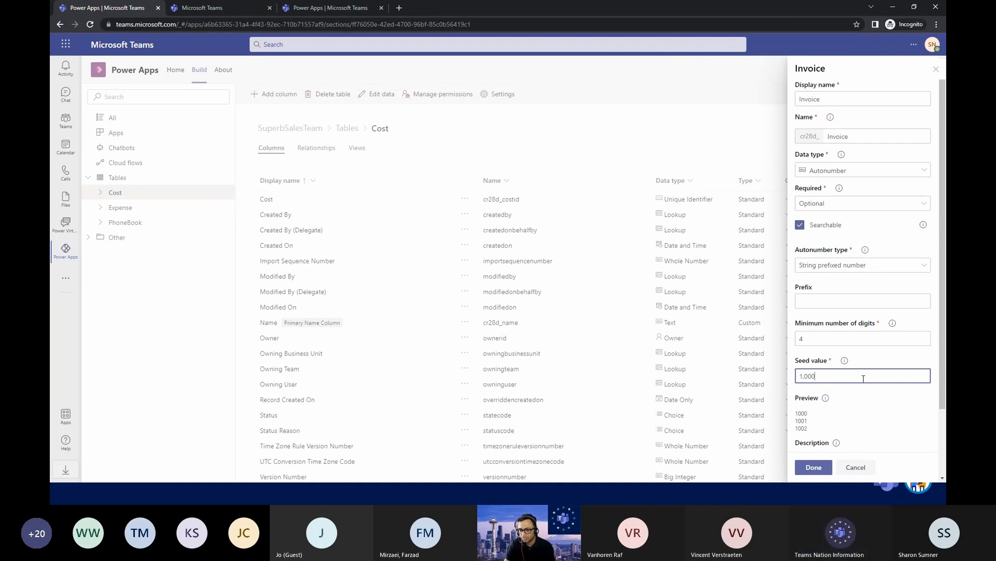
Try the autonumber prefix Inv with a seed value of 1, and discard the new column.
scroll(872, 379, down, 1)
click(813, 254)
text(Inv)
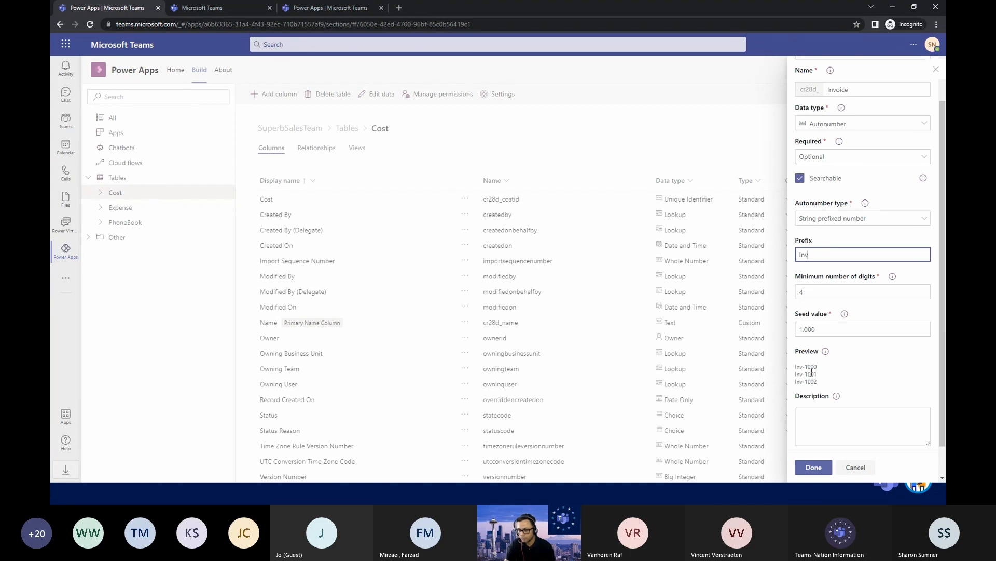
click(816, 329)
drag(817, 329, 786, 334)
text(000)
click(884, 361)
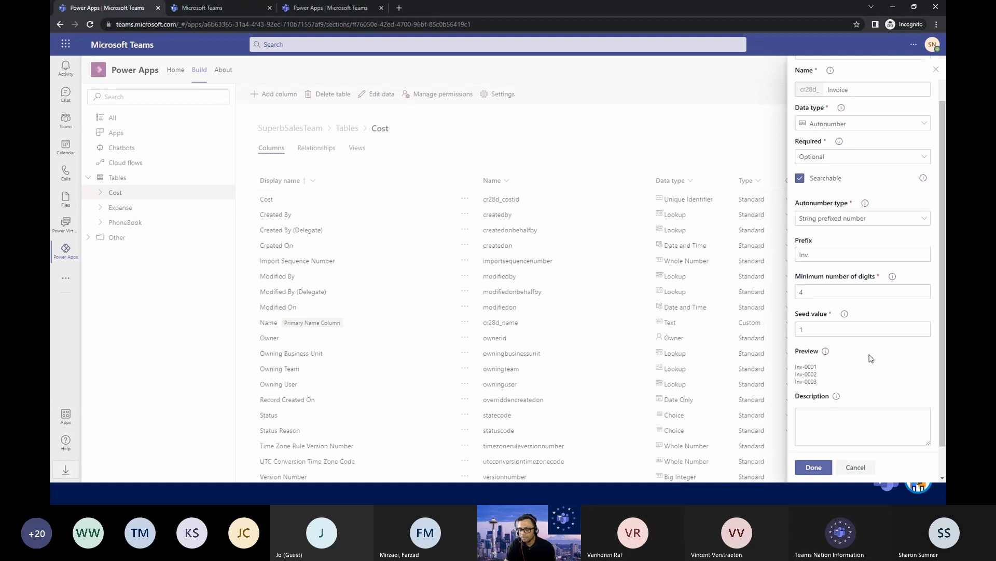
click(857, 468)
click(523, 286)
Examine the columns and data types of the PhoneBook and Expense tables.
click(337, 130)
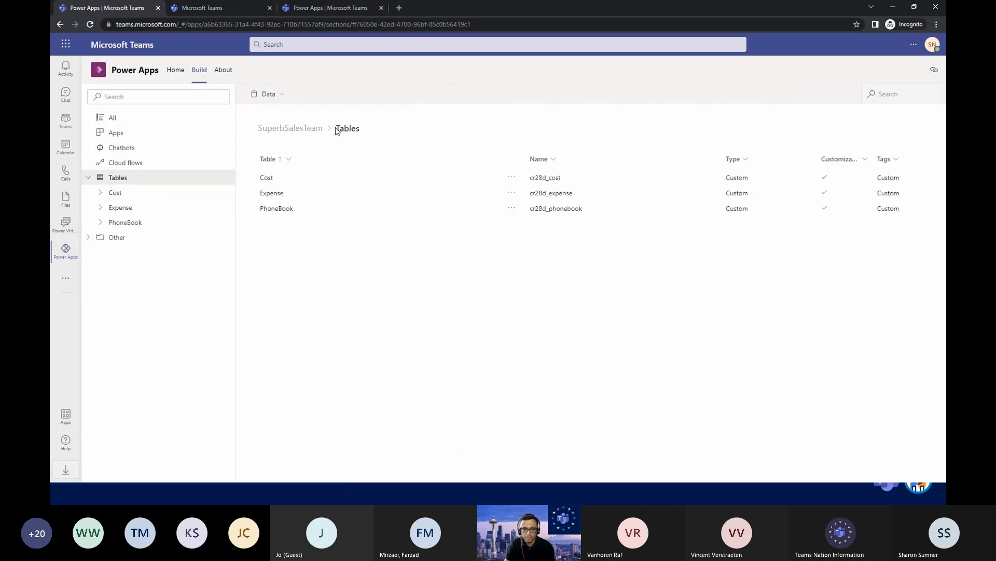
click(276, 208)
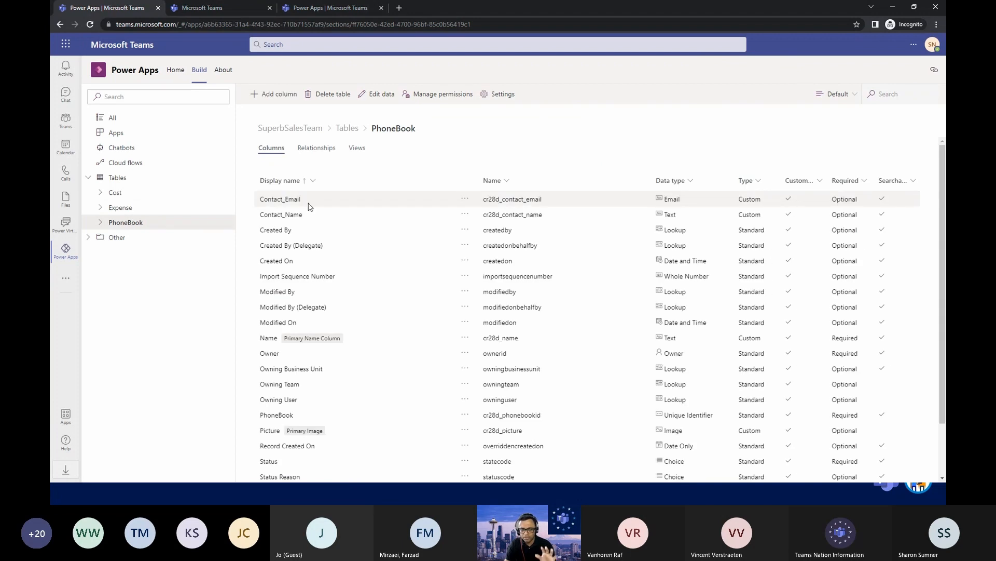
click(346, 128)
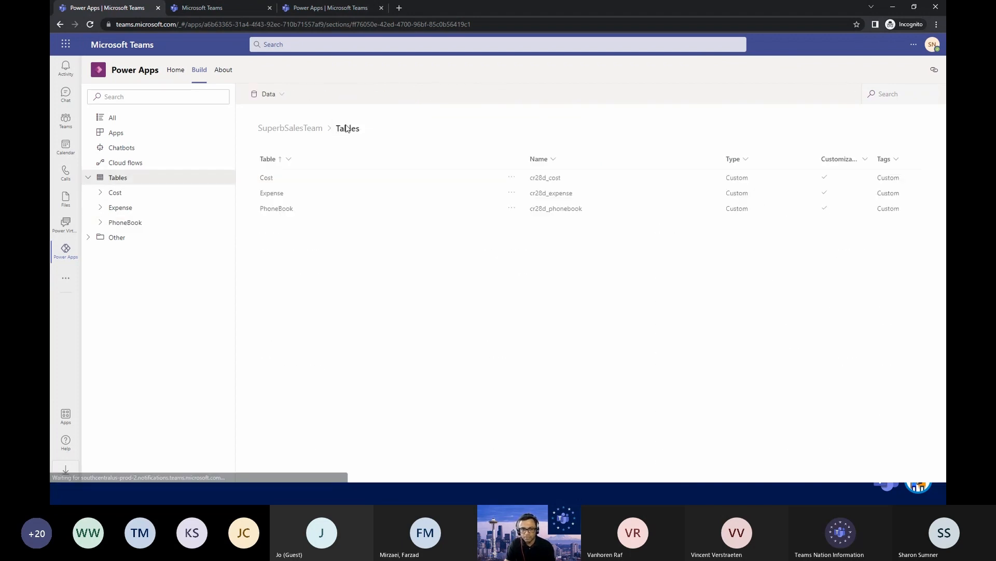
click(271, 193)
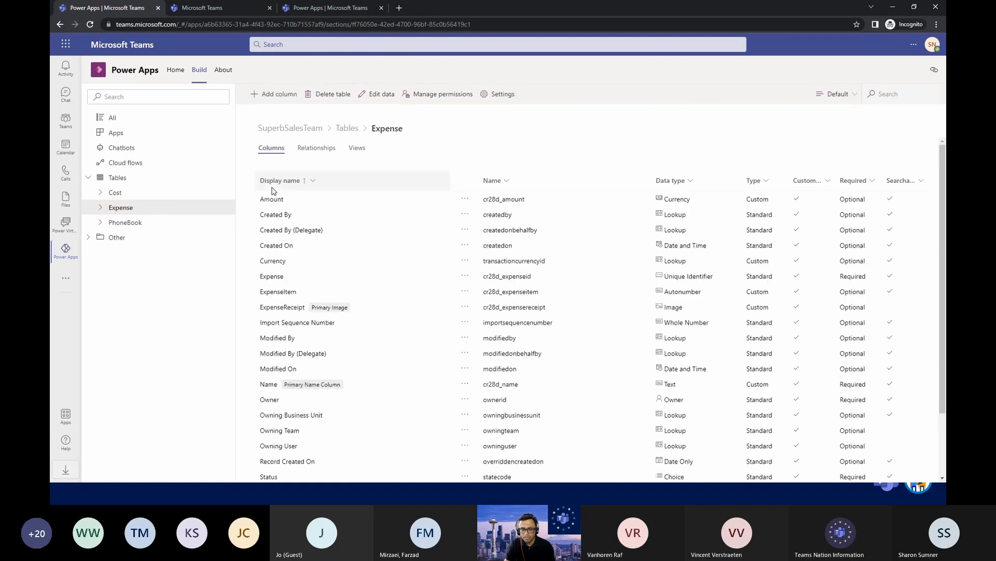
Examine the Expense table's data rows, relationships and views.
click(382, 94)
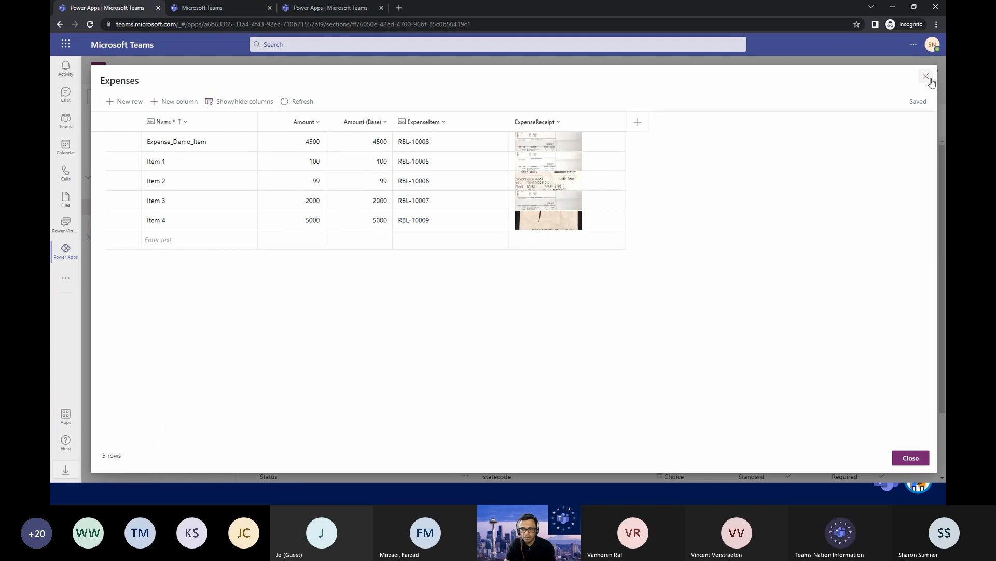
click(919, 459)
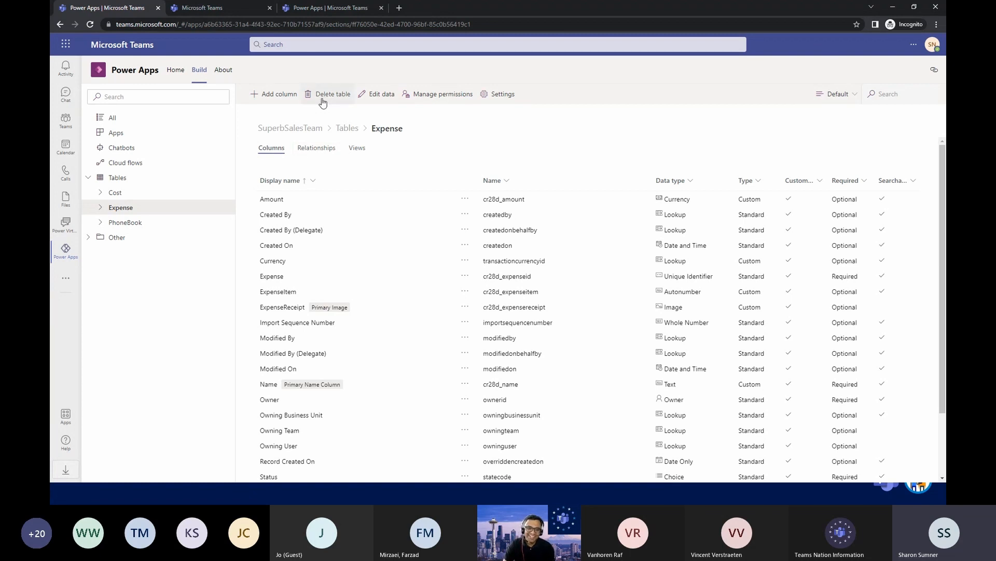
click(314, 151)
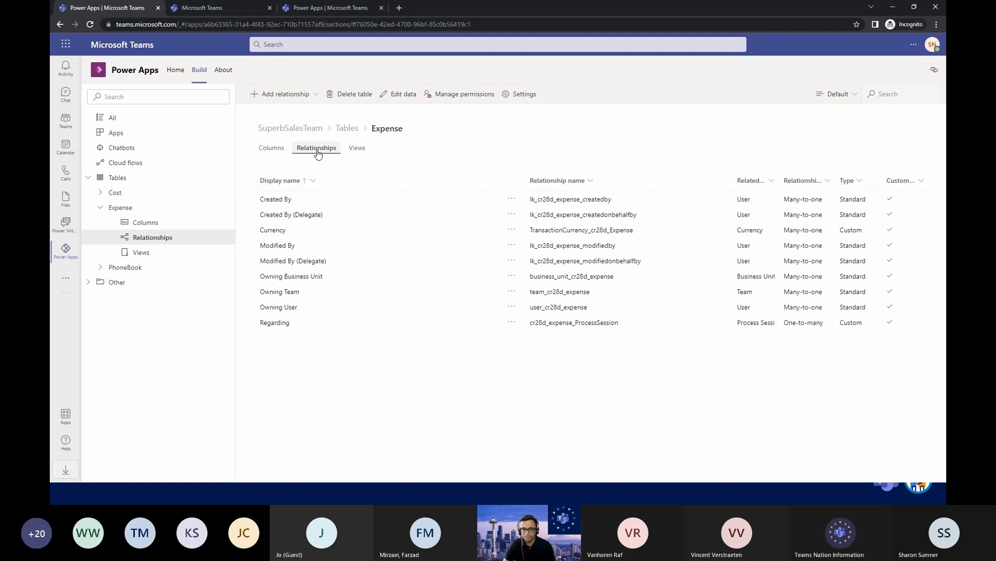
click(352, 151)
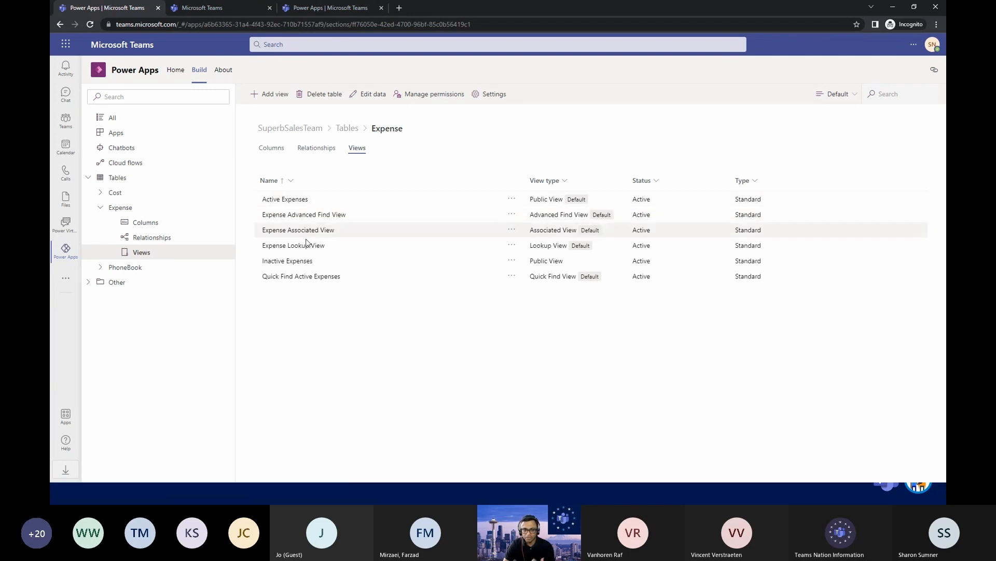
Start a new canvas app in phone form factor from the SuperbSalesTeam apps list.
click(347, 130)
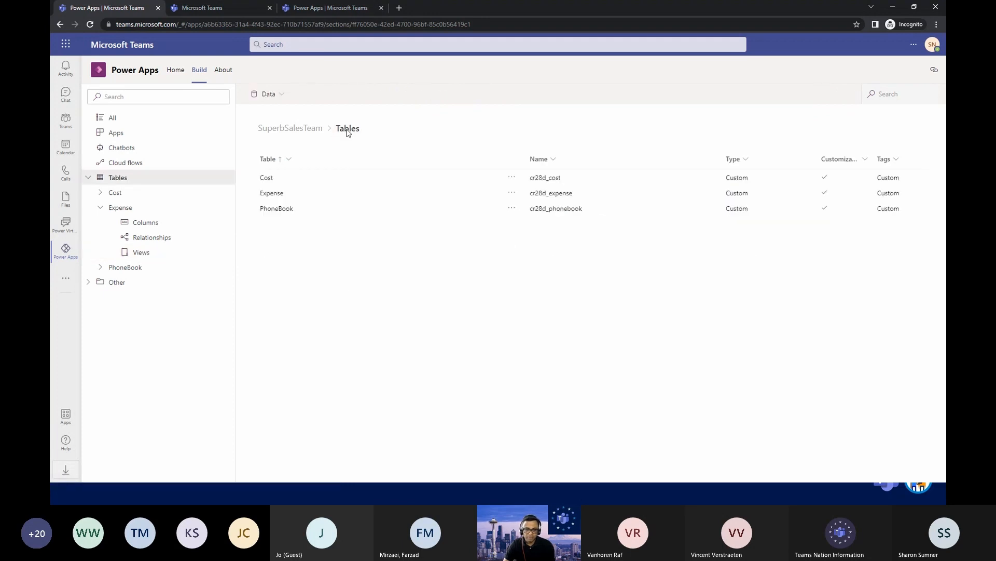
click(135, 137)
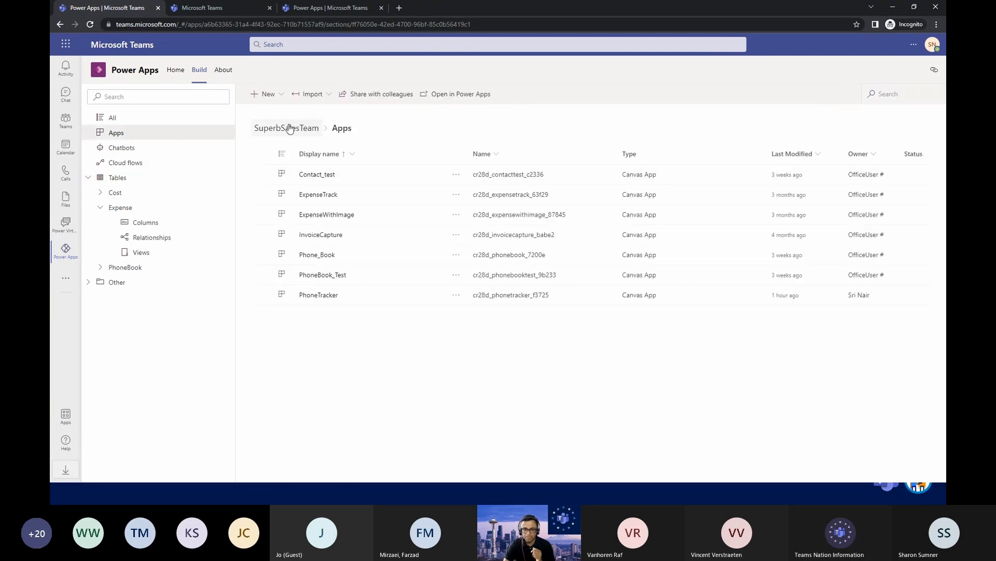
click(282, 105)
mouse_move(278, 113)
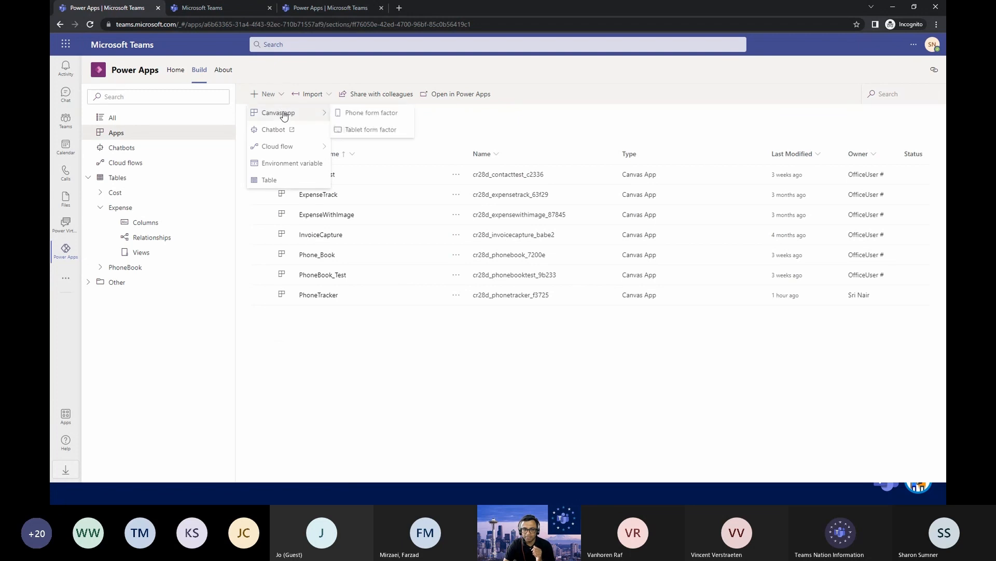
click(382, 118)
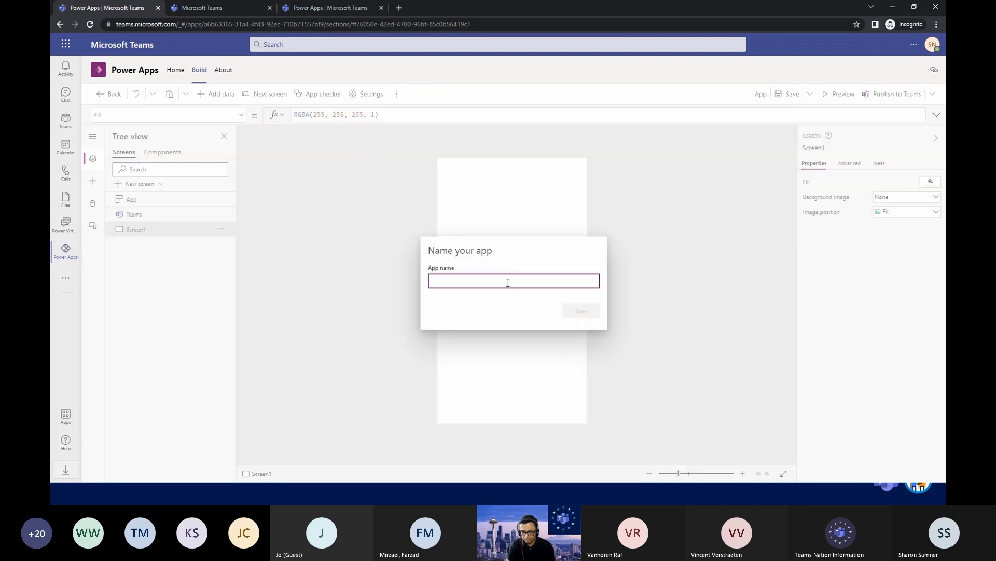
Name the new app CostTracker and save it.
text(C)
key(BackSpace)
text(Cost)
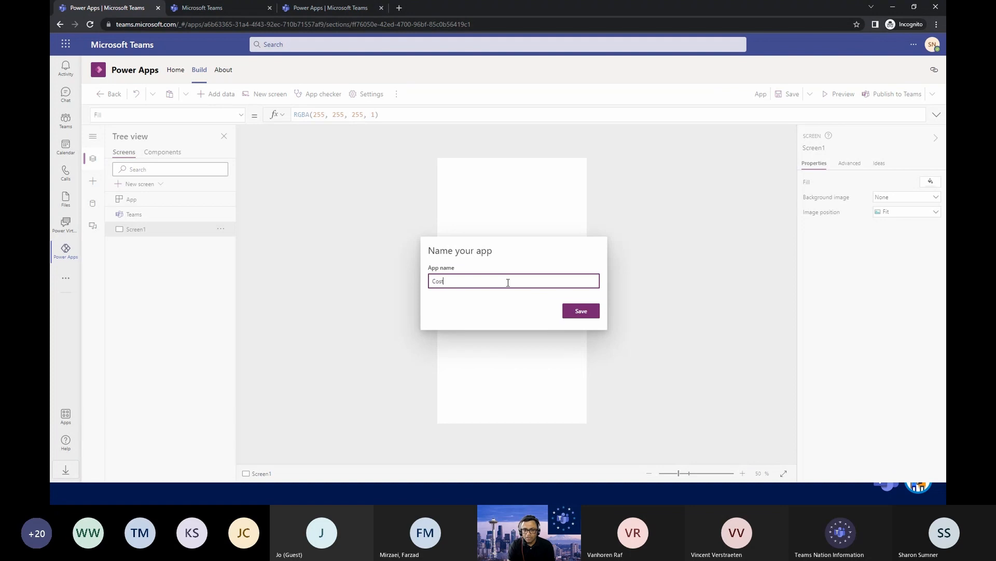
text(Tracker)
click(582, 311)
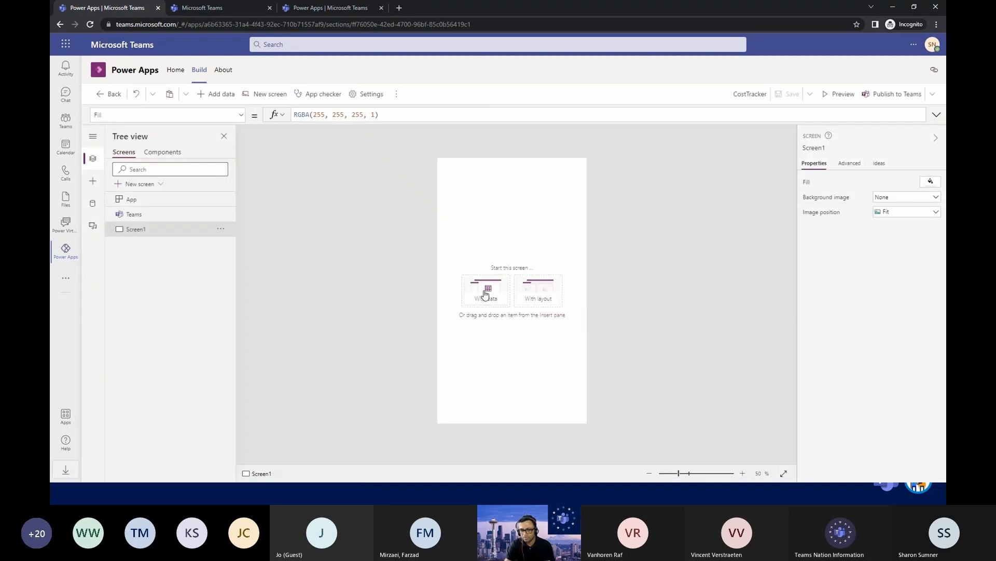
Generate the first screen's content from the Expenses table.
click(488, 290)
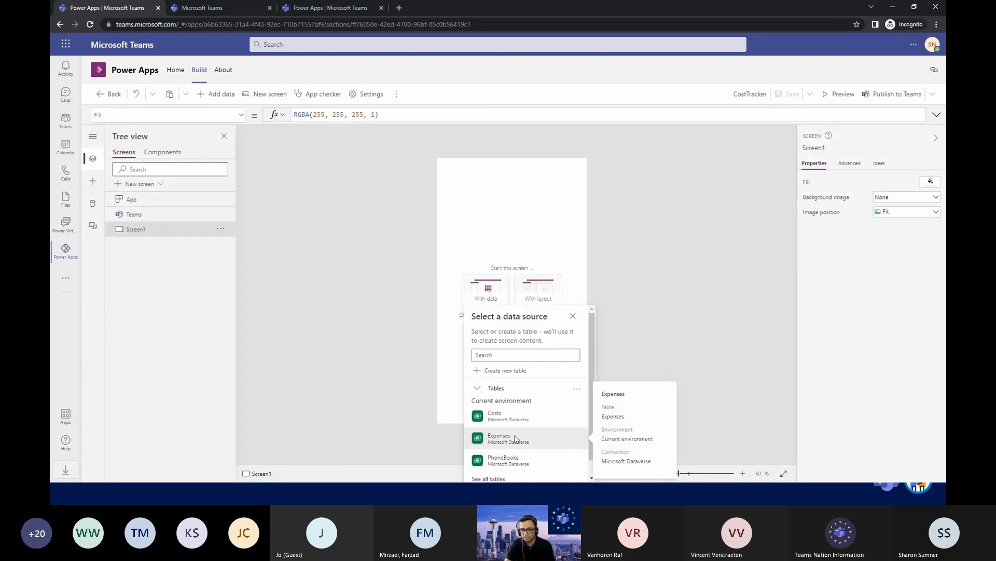
click(515, 438)
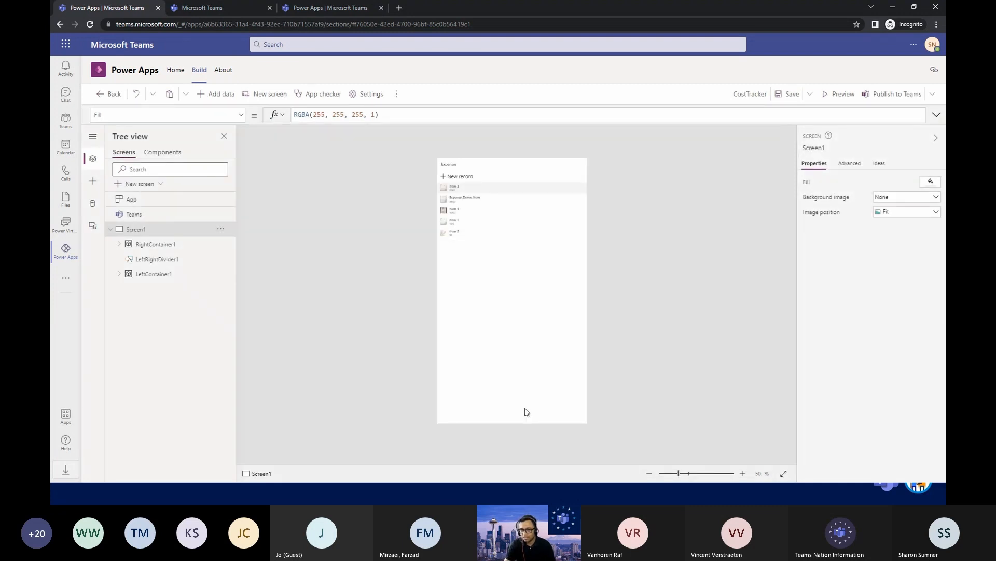
scroll(583, 360, up, 3)
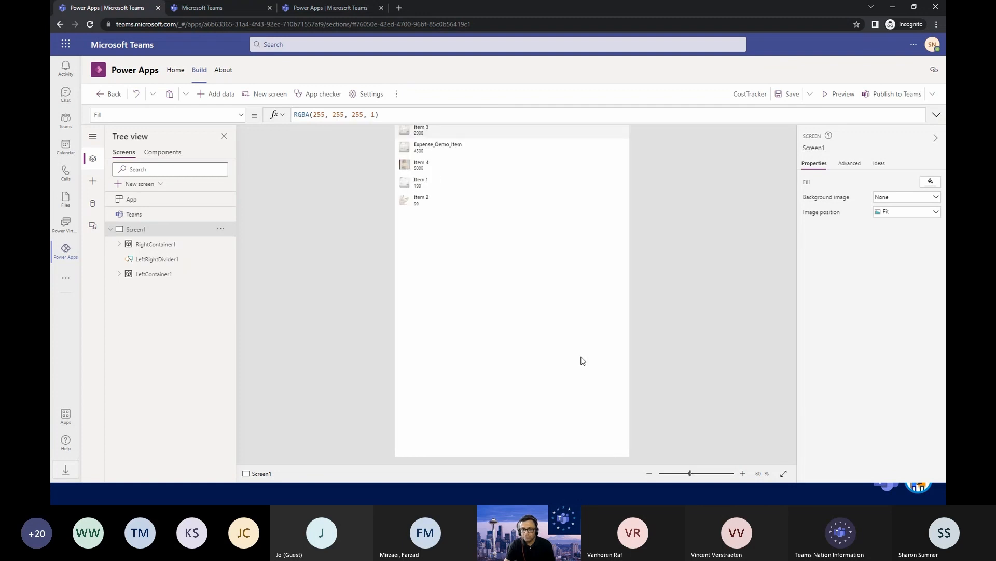
Preview the app and save a new expense record named Item 6 with the amount 90000.
click(840, 94)
key(ctrl+plus)
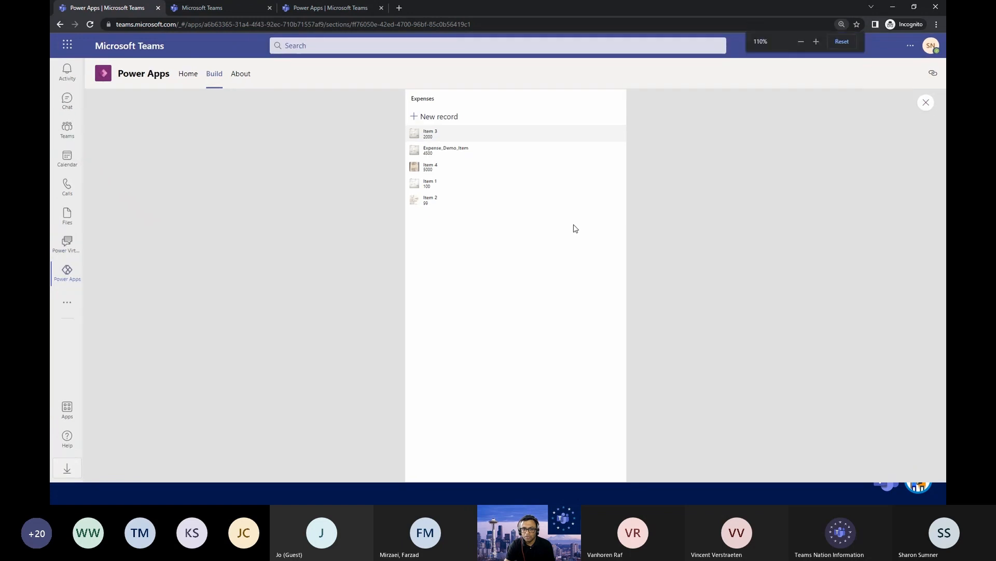
click(451, 120)
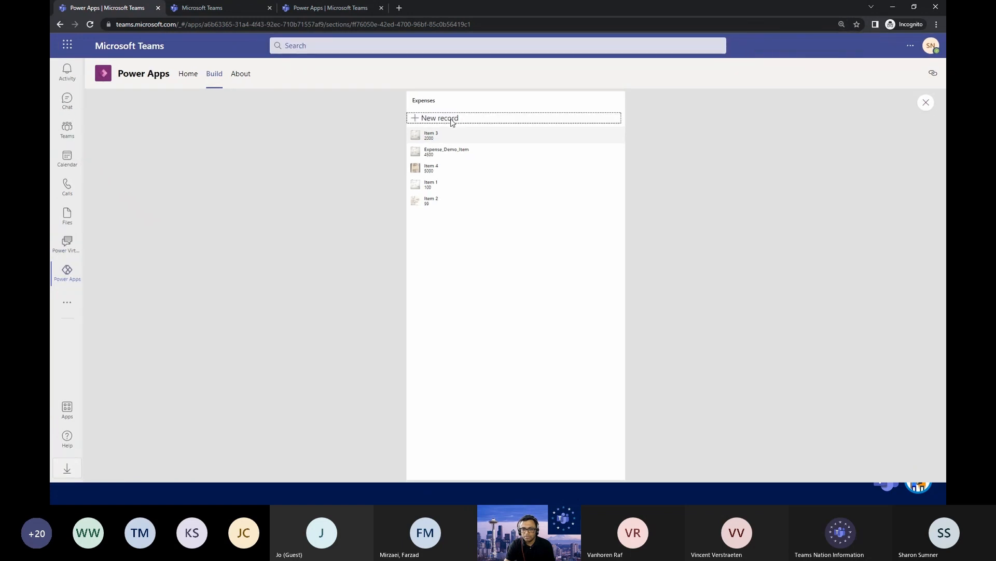
click(505, 126)
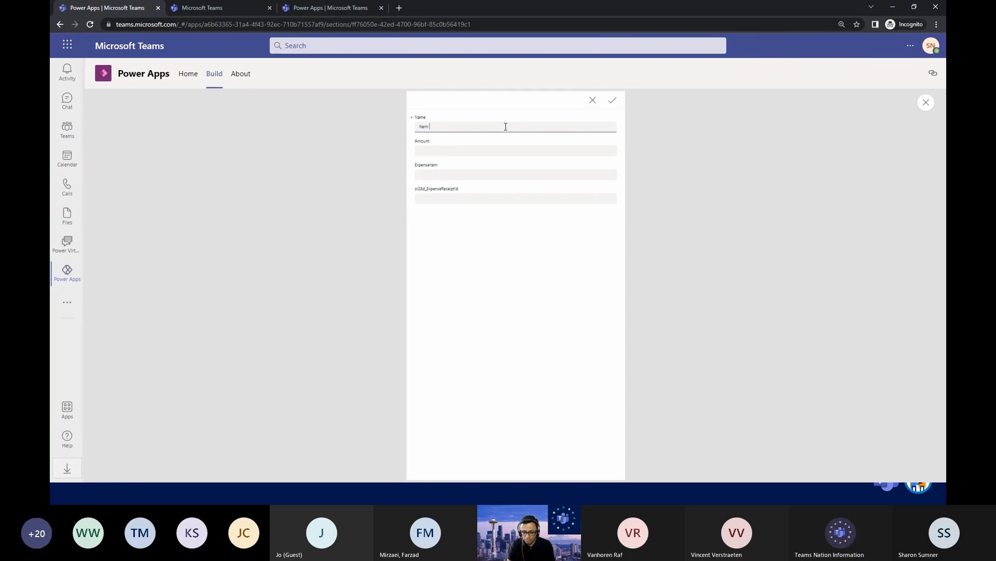
click(580, 152)
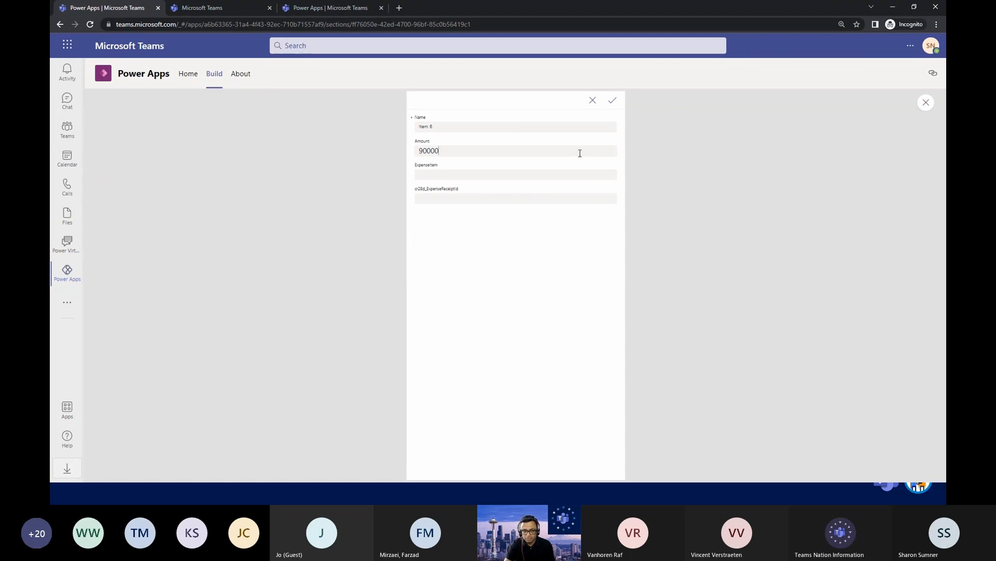
click(545, 174)
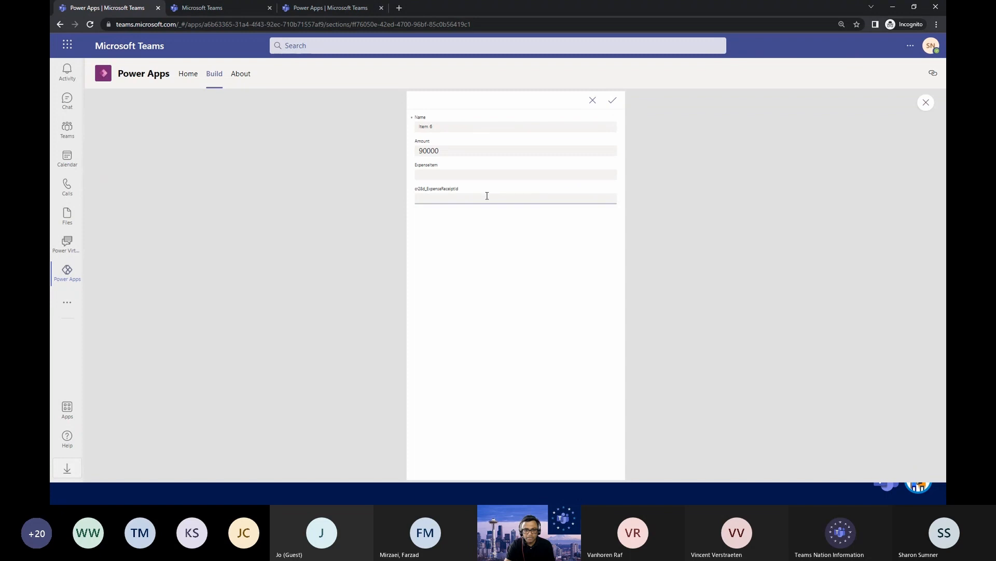
click(609, 102)
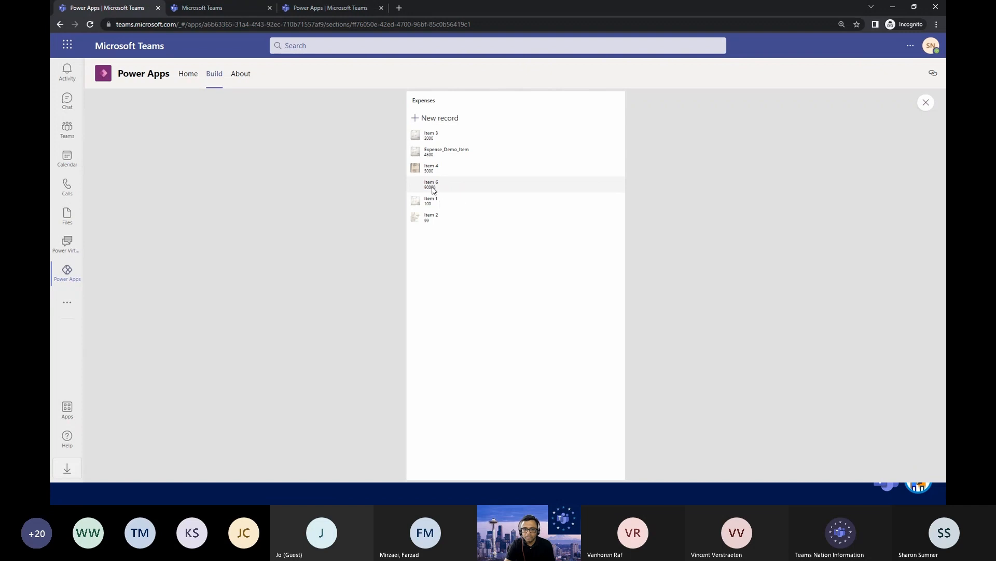
Open the Item 6 record in the preview, check its receipt field and leave the preview.
click(428, 188)
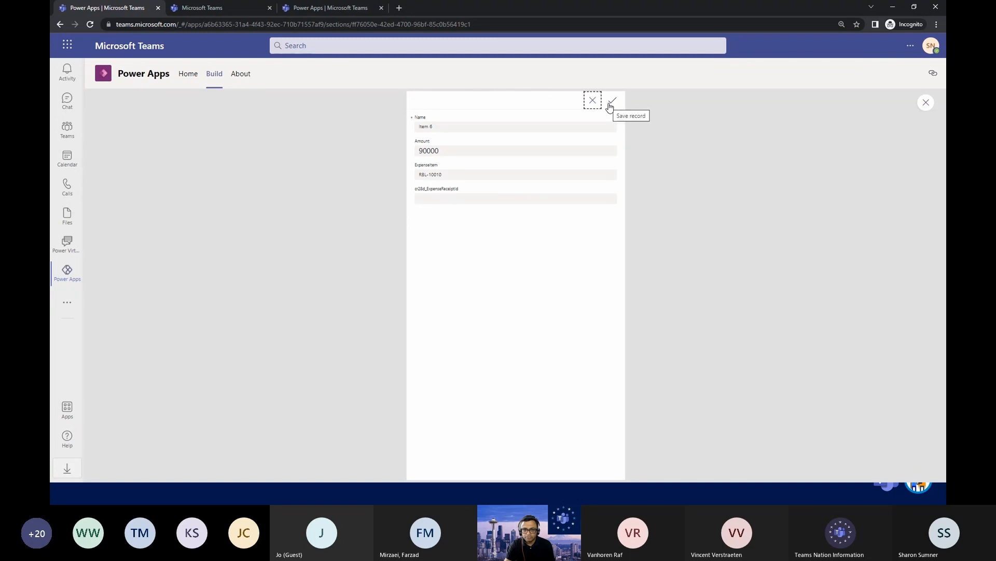
click(458, 199)
click(924, 103)
Set the control type of the edit form's ExpenseReceipt field to Add picture and save the app.
scroll(549, 258, up, 3)
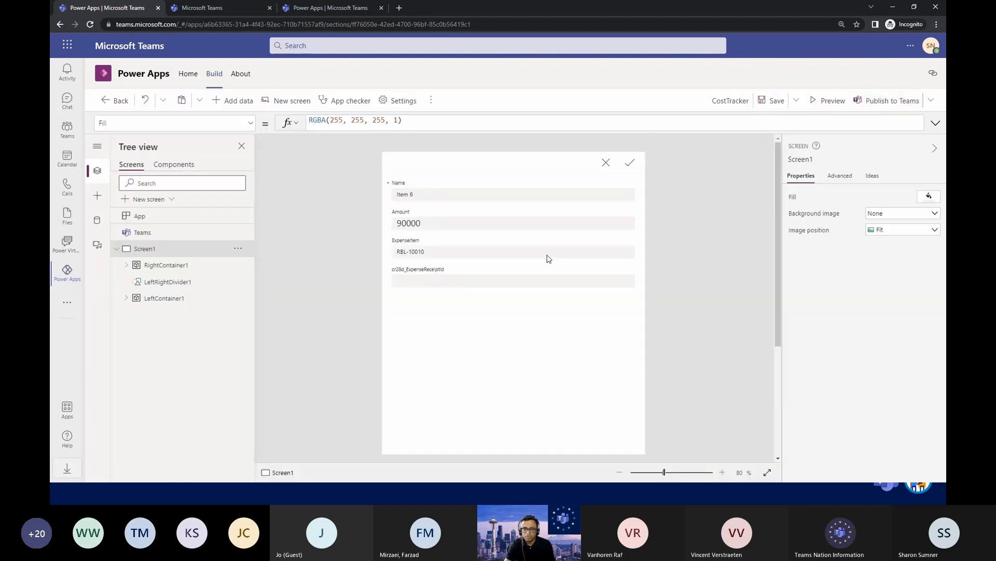
click(499, 282)
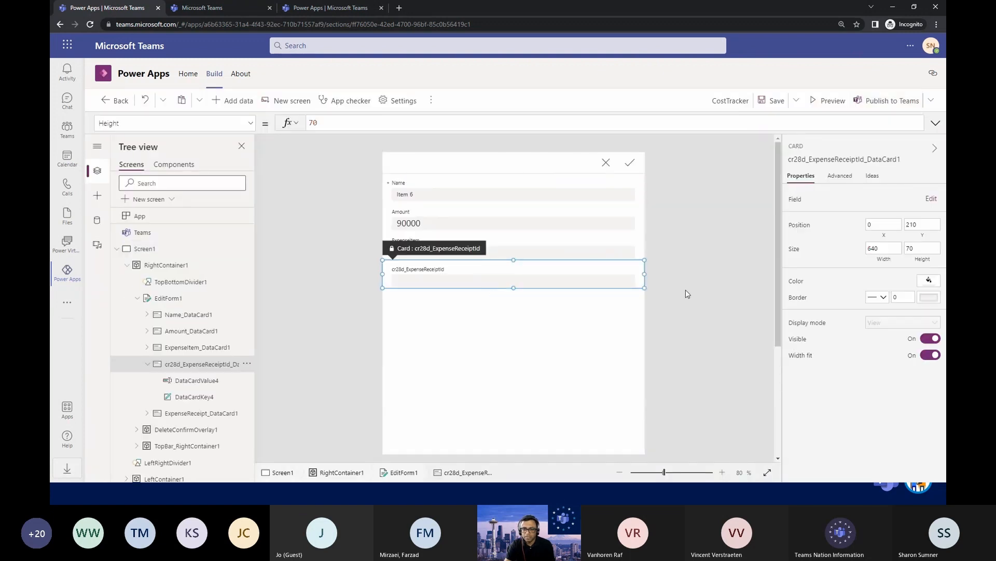
click(931, 200)
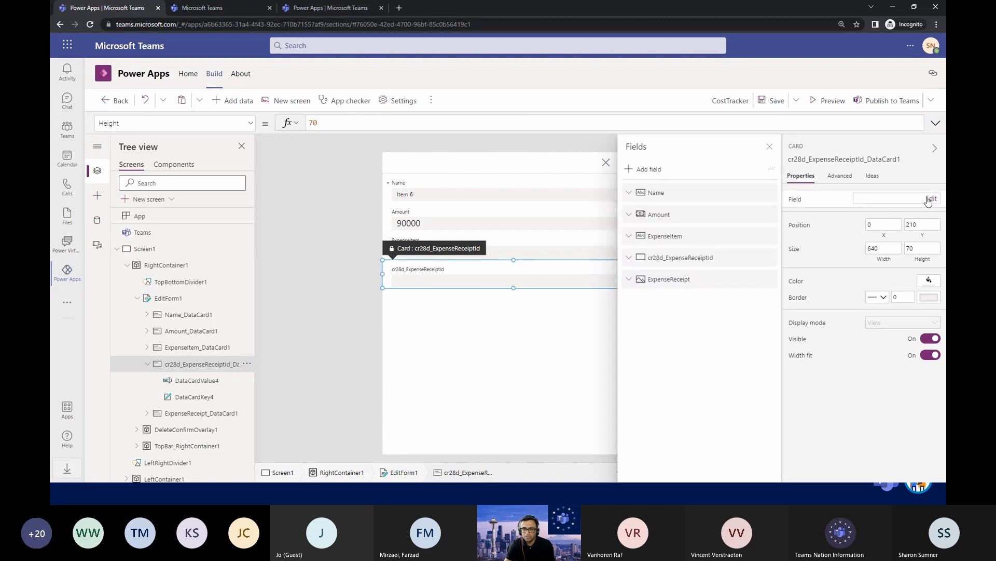
click(676, 281)
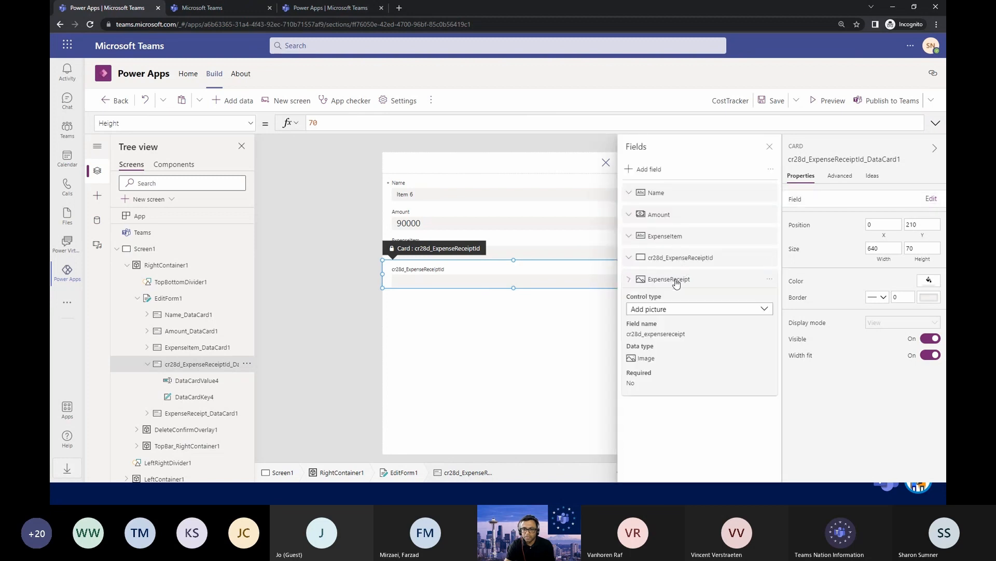
click(675, 311)
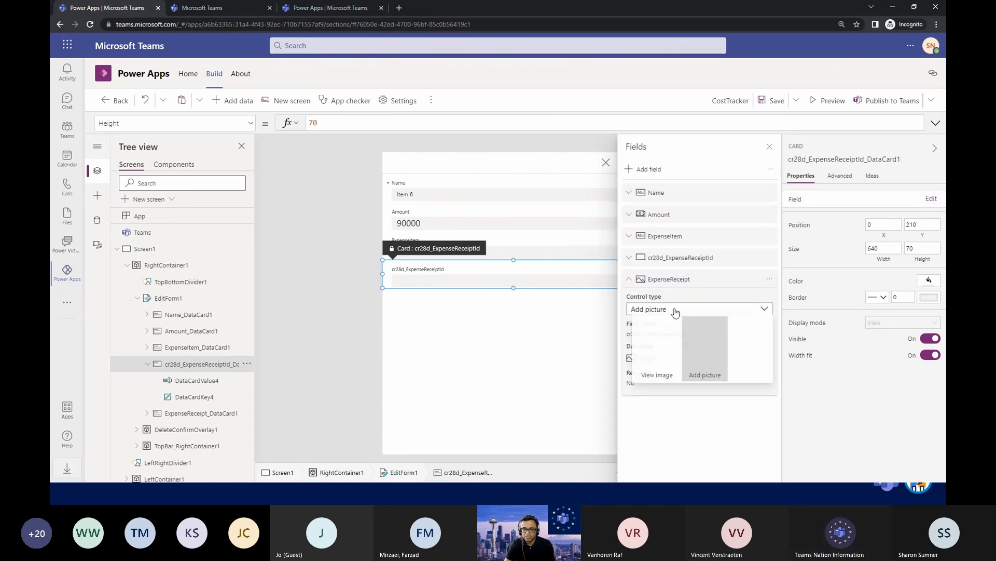
click(667, 339)
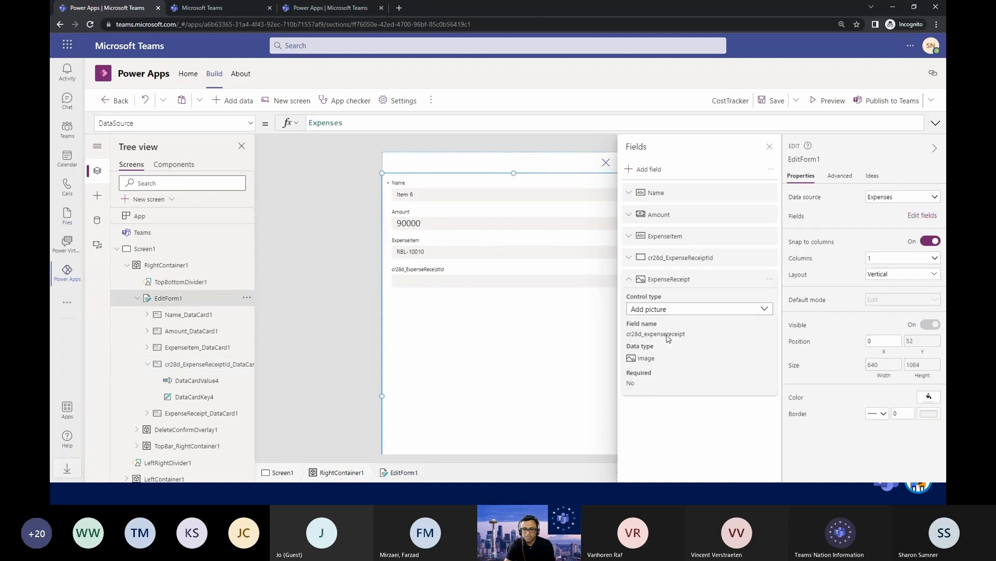
click(693, 313)
click(697, 340)
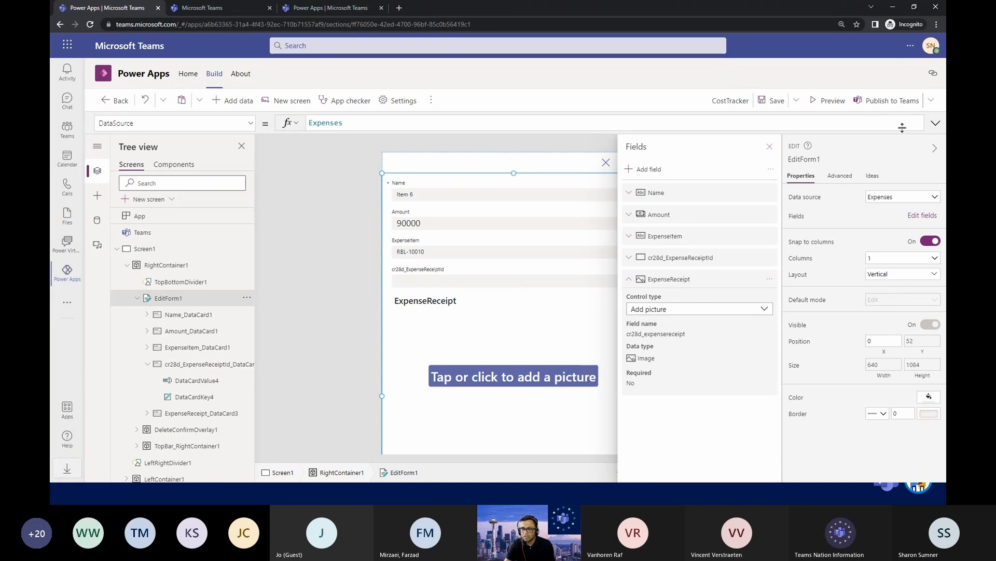
click(773, 102)
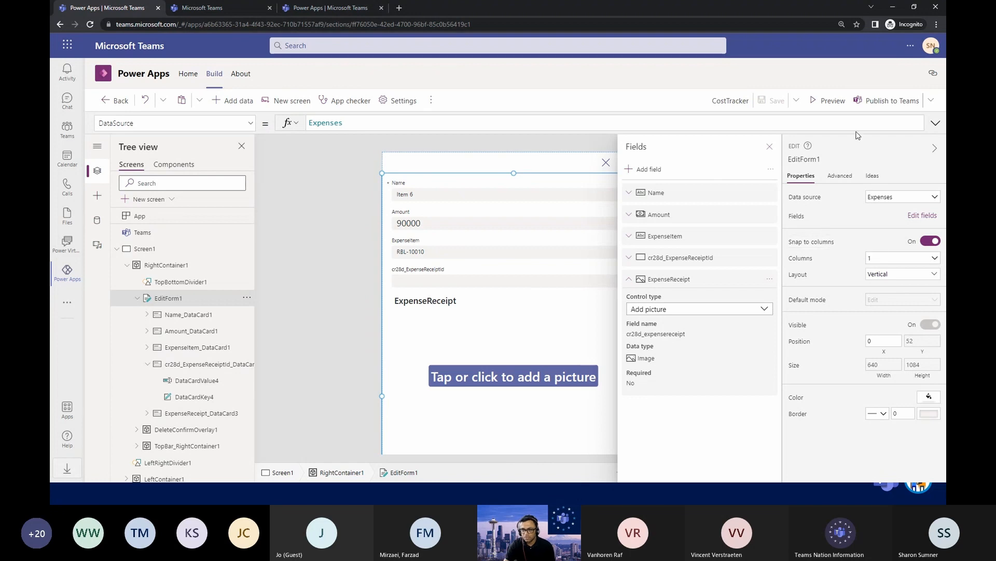
Attach Costco.jpg as the Item 6 expense receipt in the app preview, save the record and close the preview.
click(826, 104)
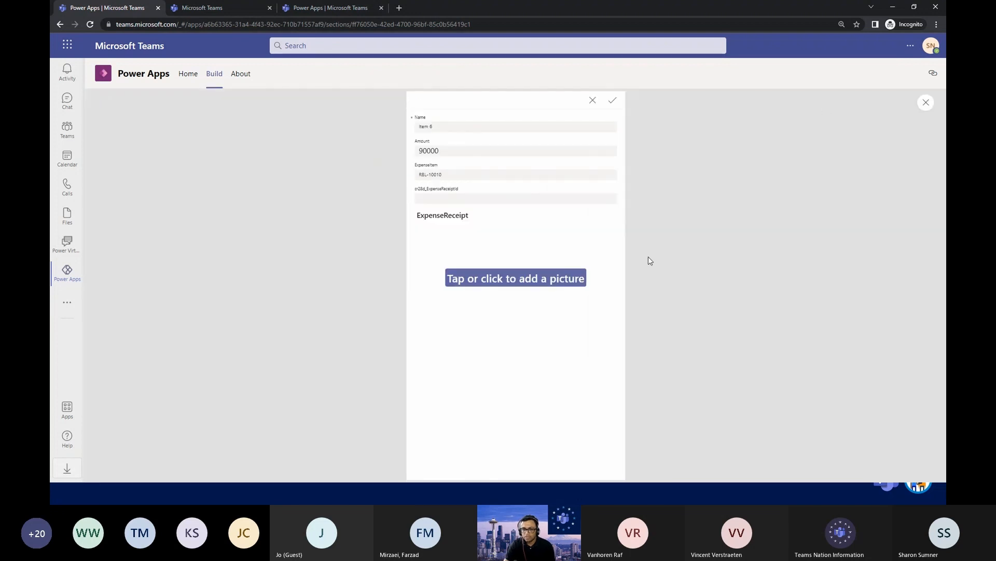
click(524, 279)
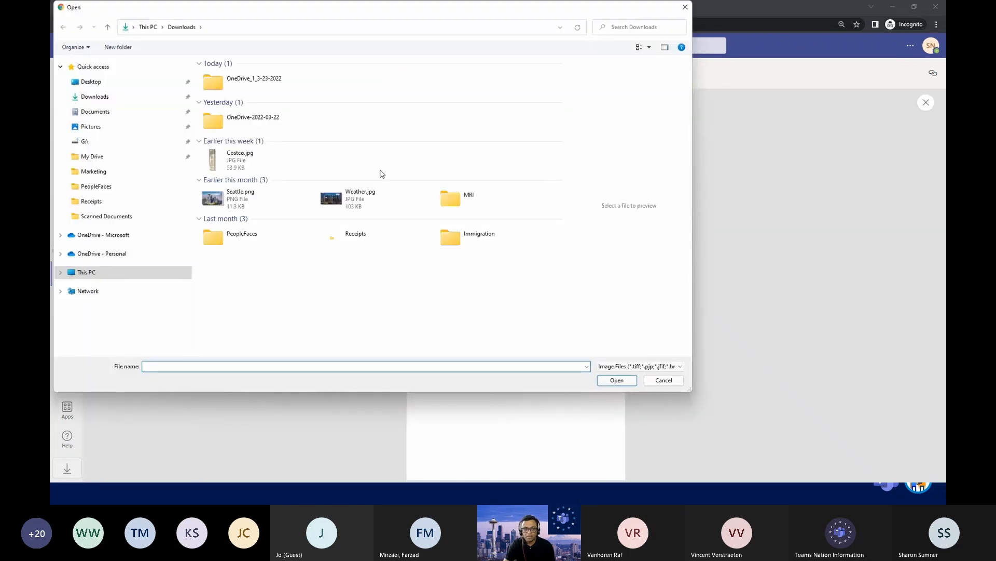
double_click(253, 165)
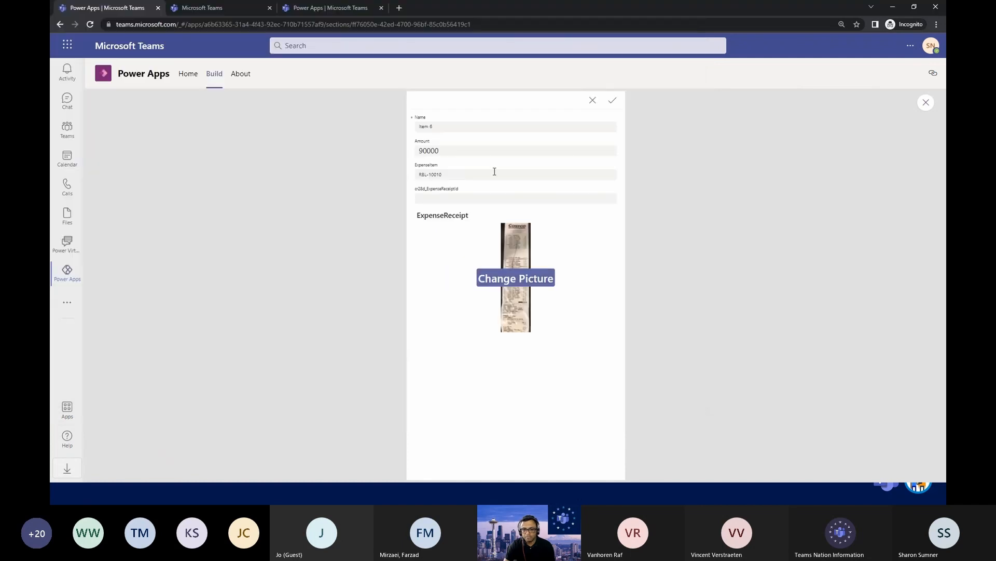
click(611, 103)
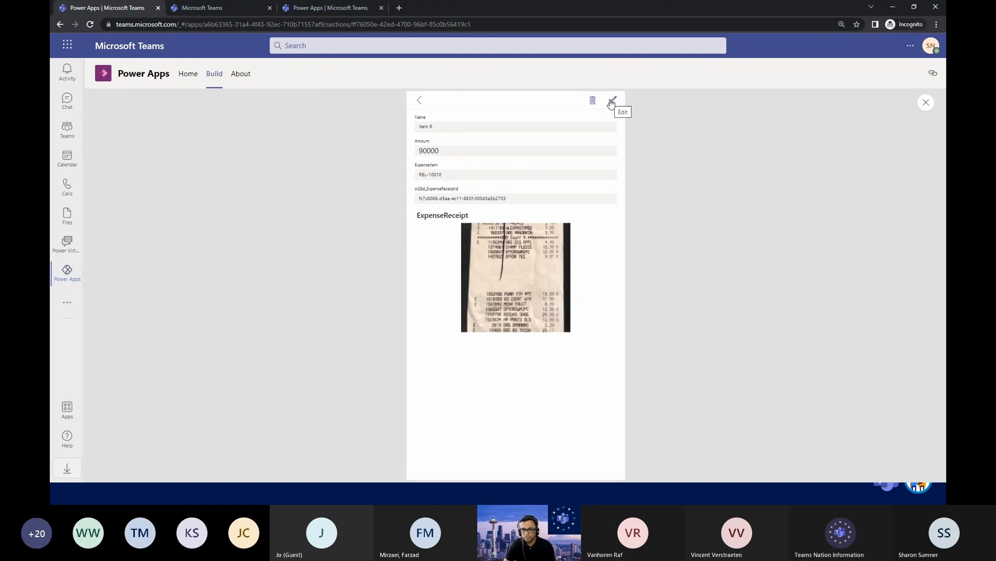
click(925, 102)
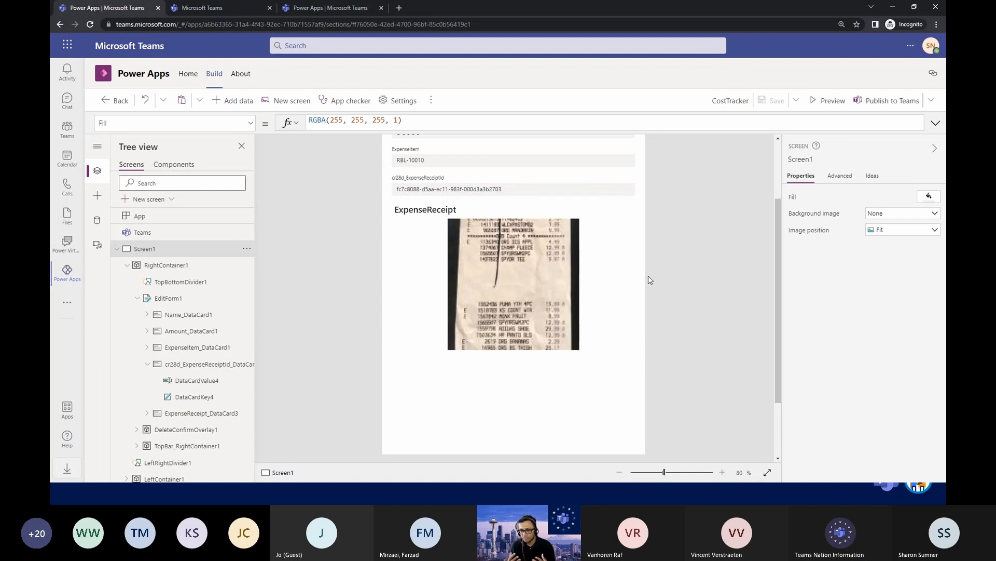
Preview the app again and check the Item 6 entry in the expense list.
scroll(574, 282, up, 2)
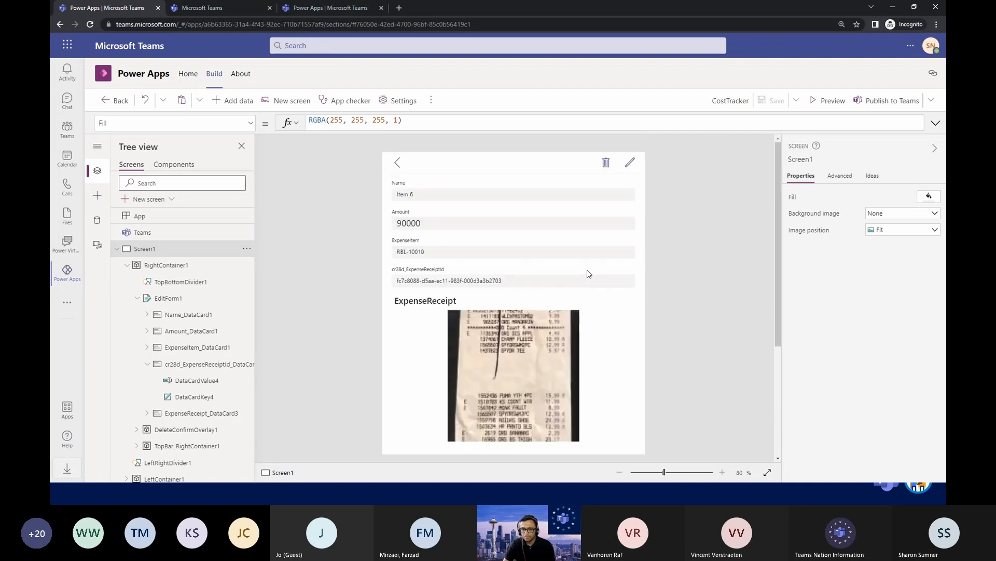
click(398, 163)
click(829, 101)
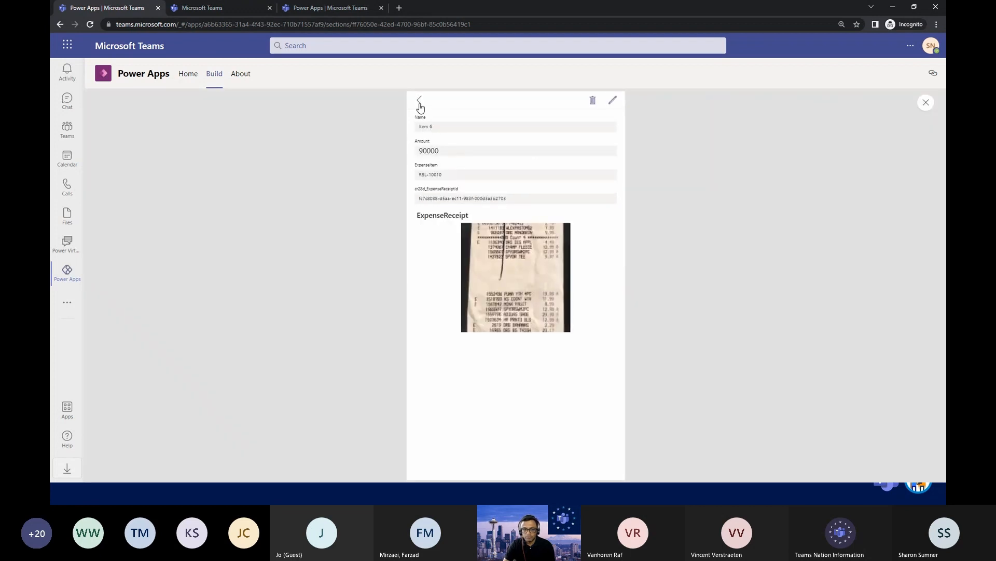
click(420, 102)
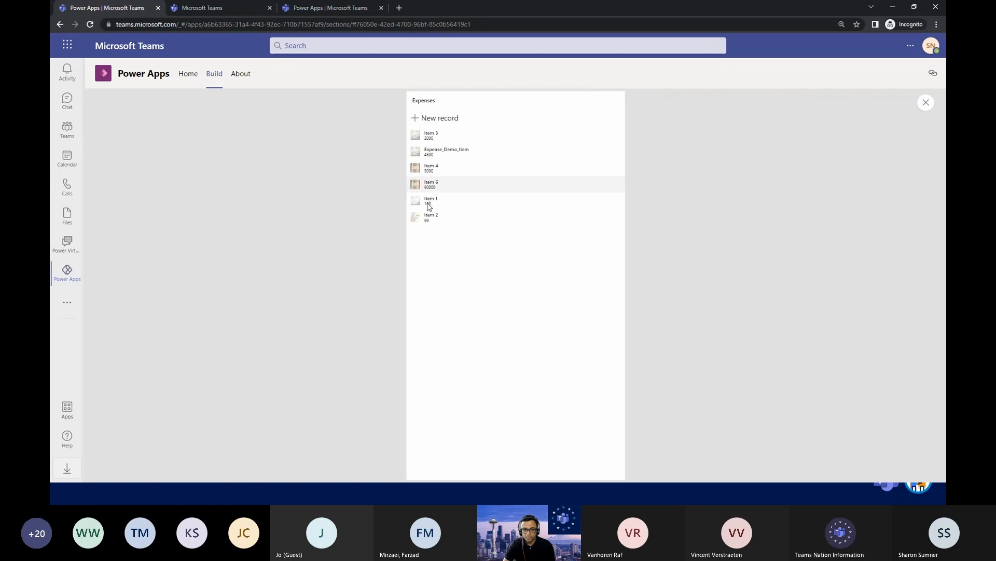
click(926, 103)
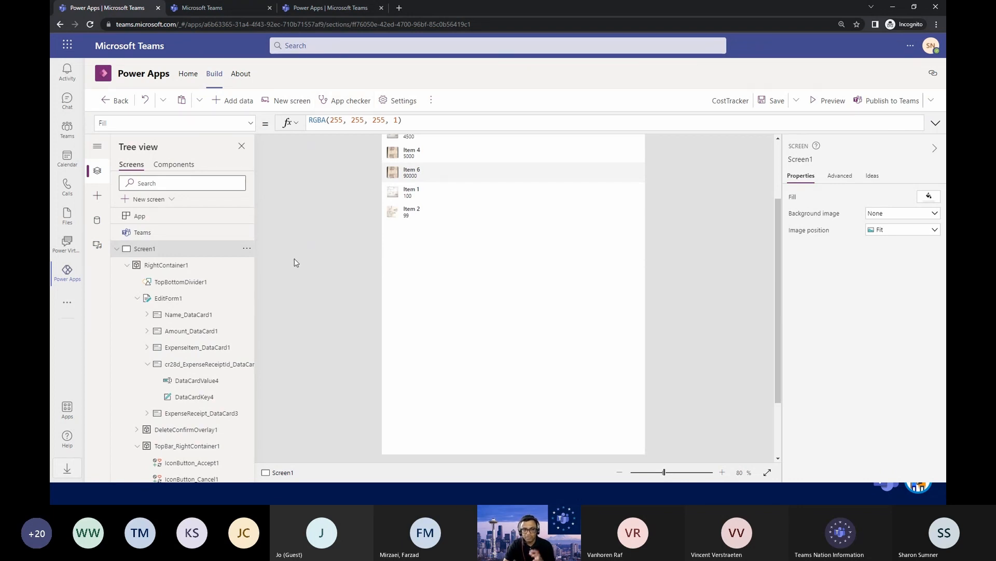
Switch to Power Virtual Agents, close the test chat and review the Phone_Test bot's list of existing topics.
click(244, 8)
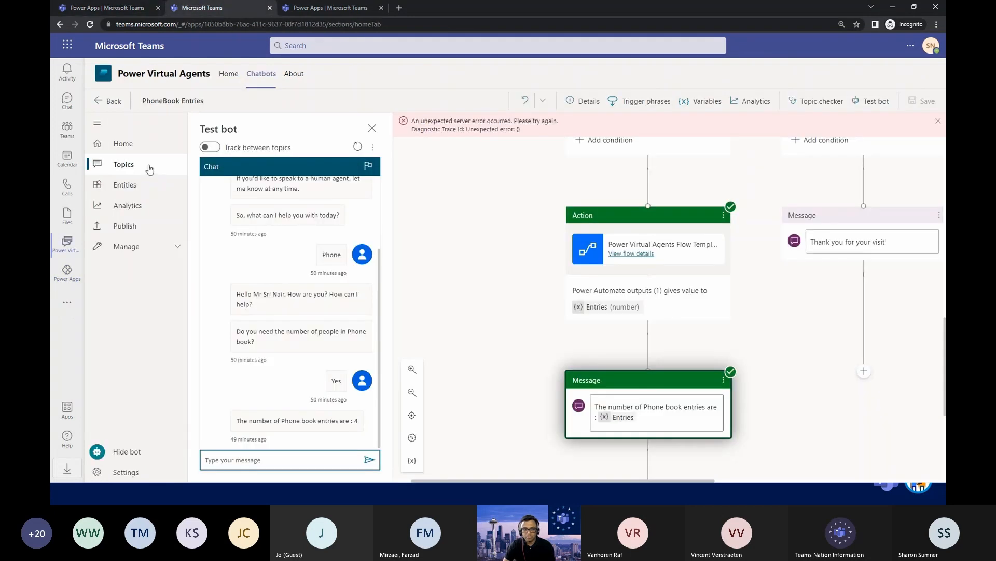
click(371, 129)
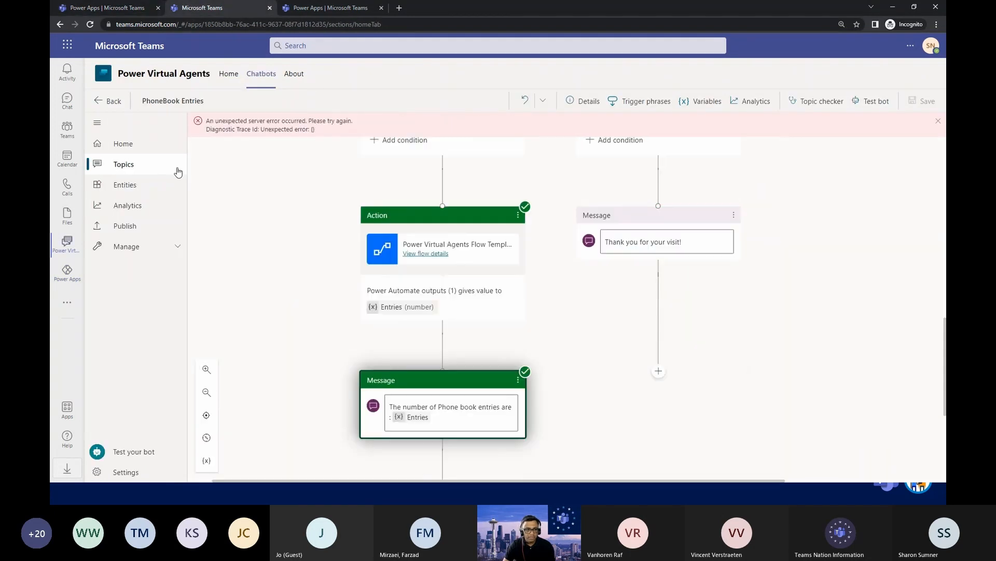
click(142, 165)
click(138, 149)
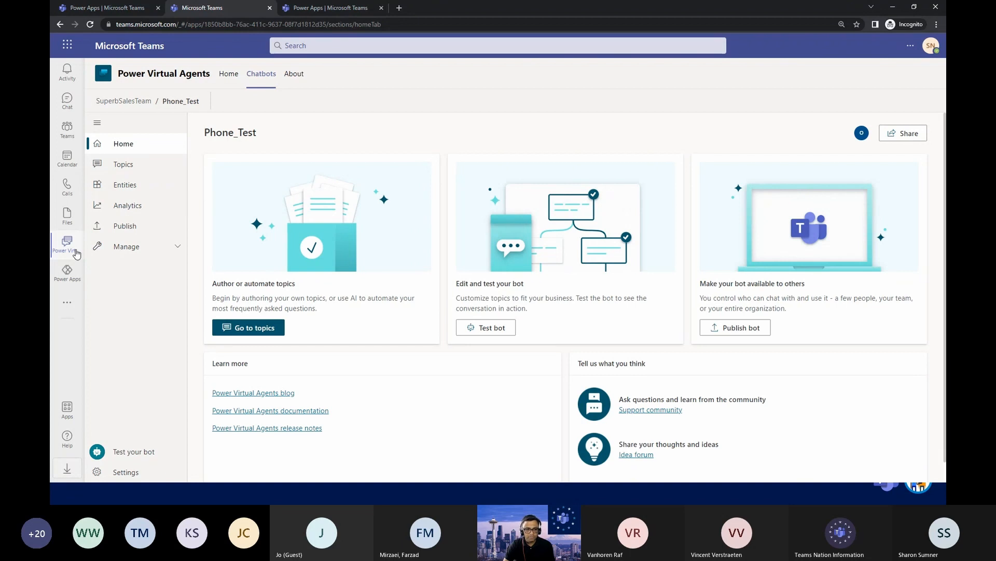
click(130, 166)
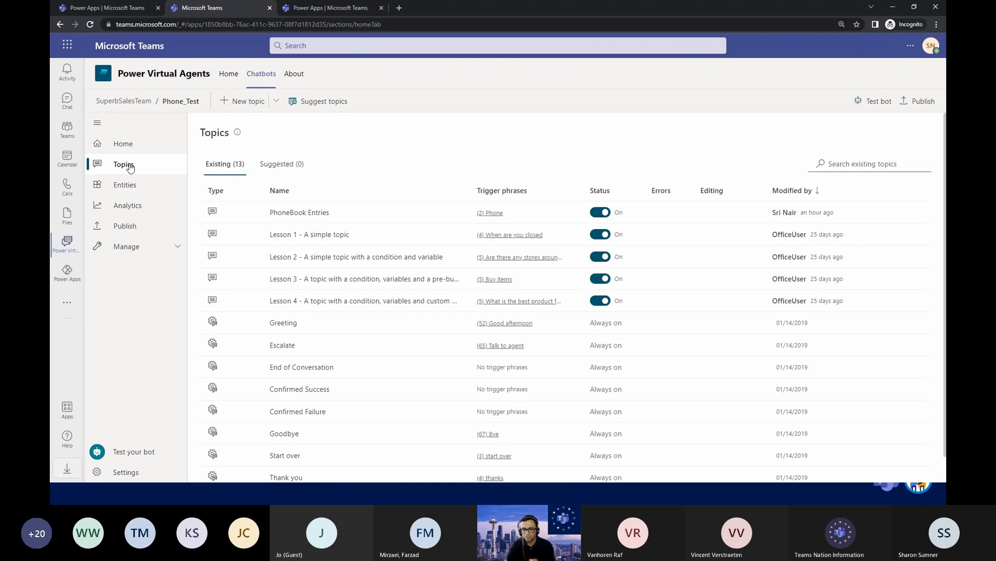
scroll(311, 244, down, 1)
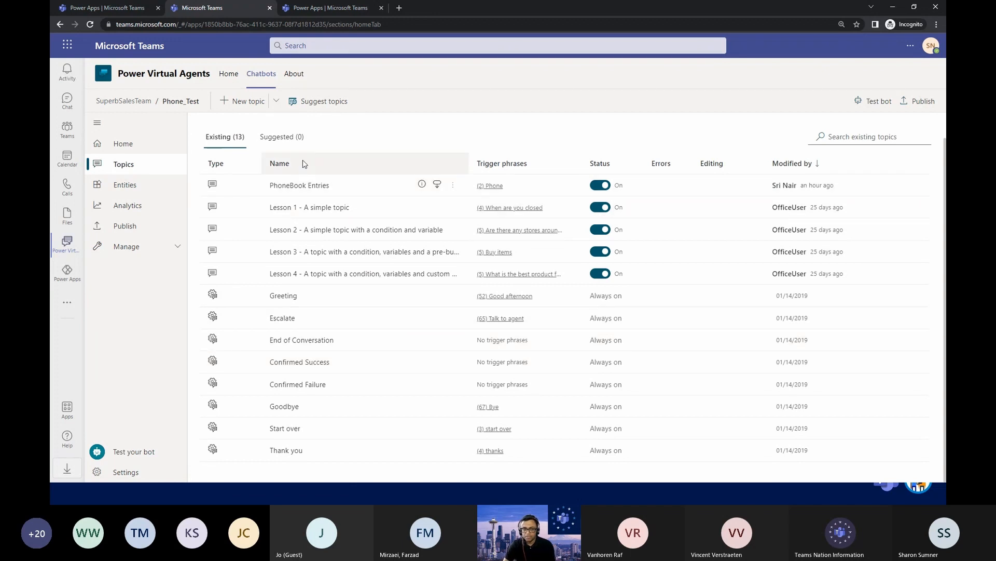
Create a new topic in the Phone_Test bot and add Bonjour as a trigger phrase.
click(243, 102)
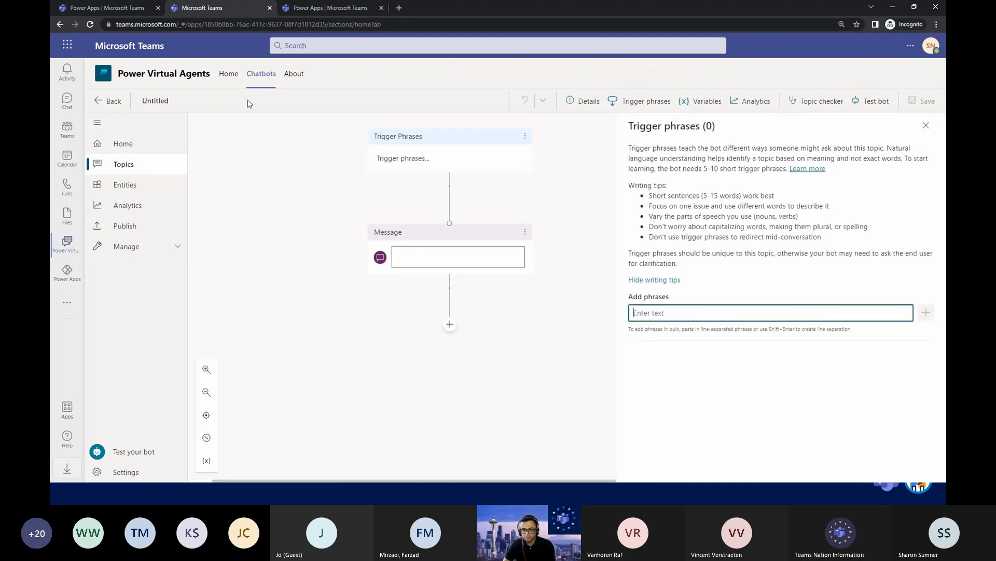
click(401, 158)
click(672, 317)
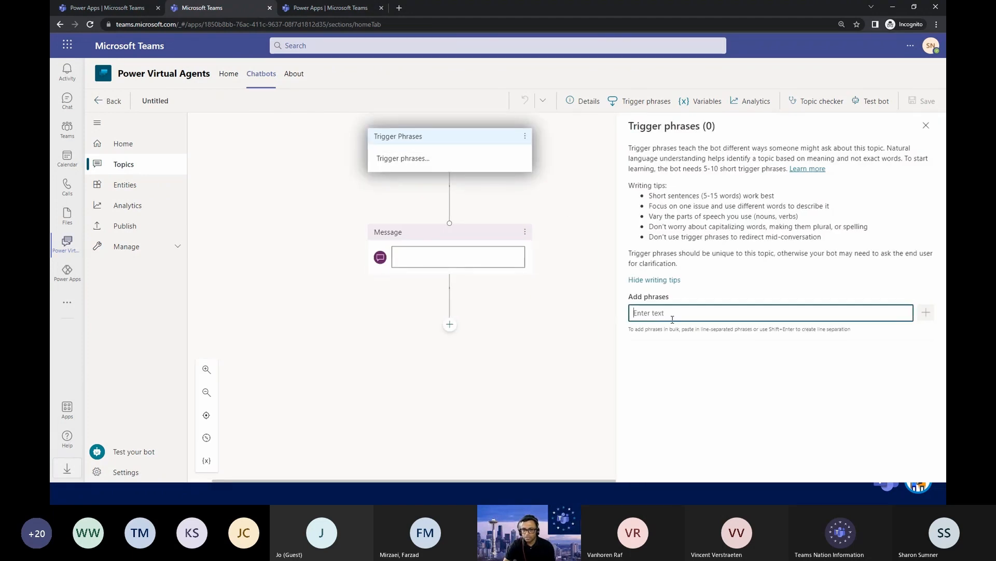
text(Bonjou)
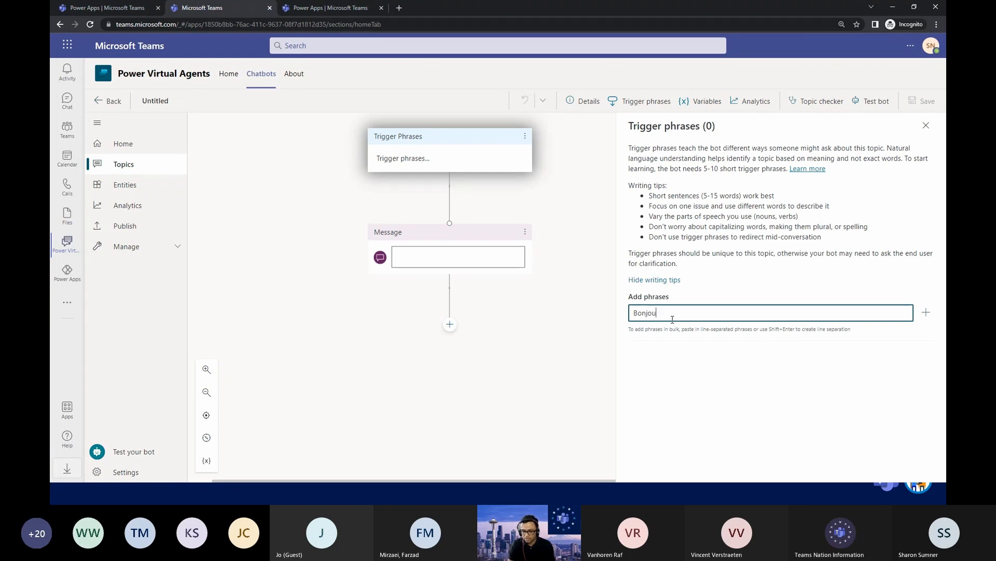
text(r)
click(926, 312)
text(O)
key(BackSpace)
text(Phone)
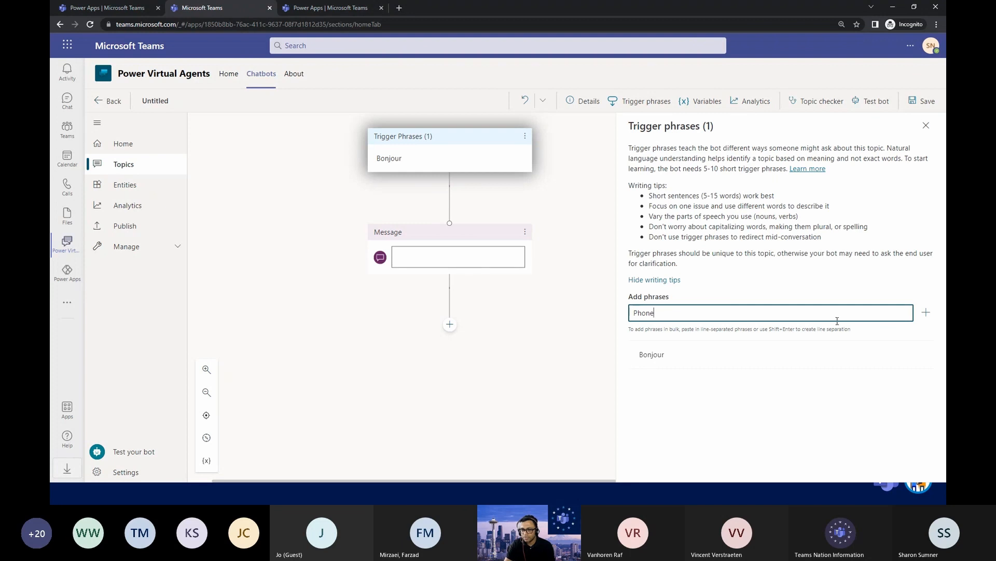
click(928, 320)
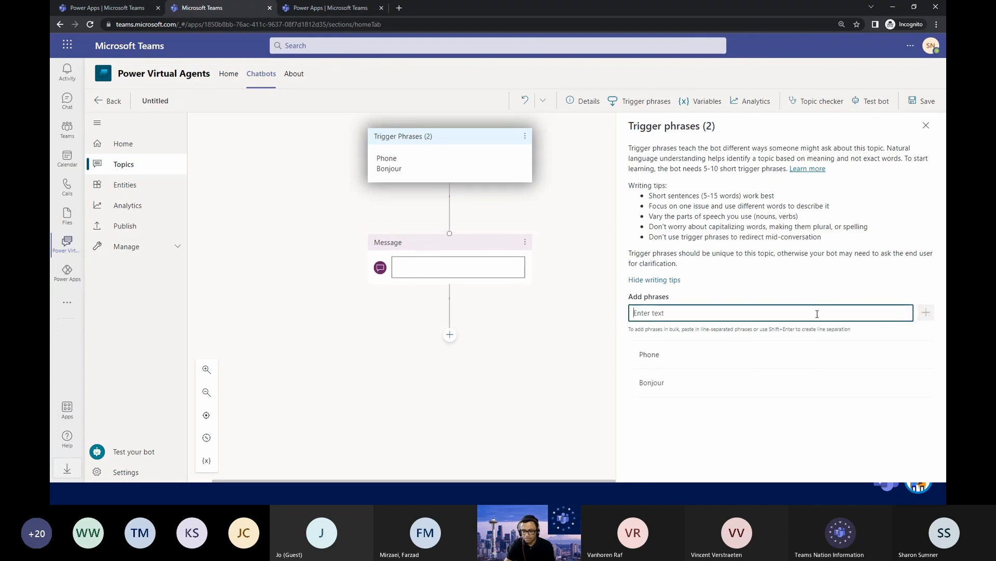
click(781, 353)
click(922, 354)
Add Expense as another trigger phrase of the new topic.
click(742, 319)
text(Expense)
click(927, 312)
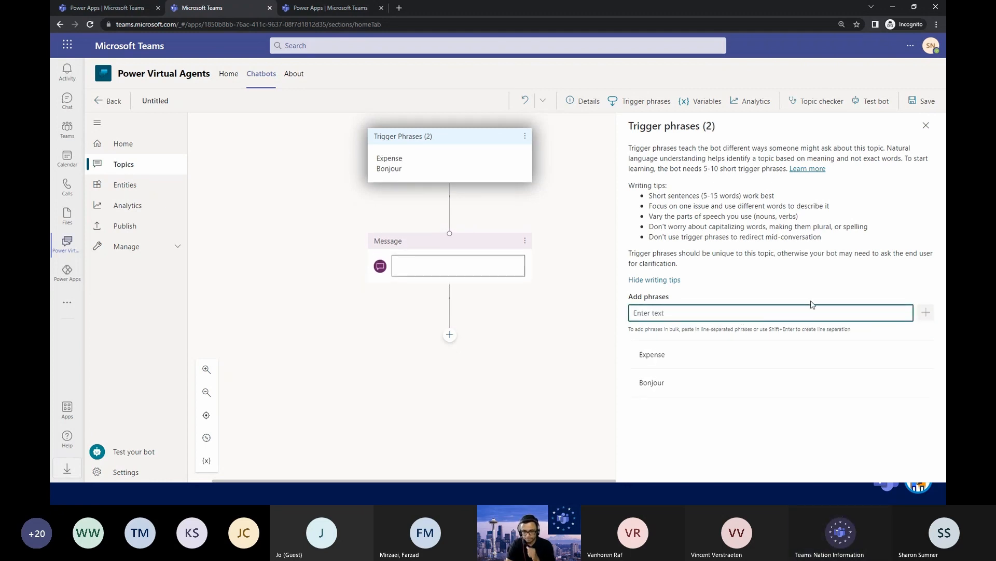
Write the topic's message as "Hello Mr/Ms: " followed by the bot.UserDisplayName variable and ". How can I help?".
click(523, 276)
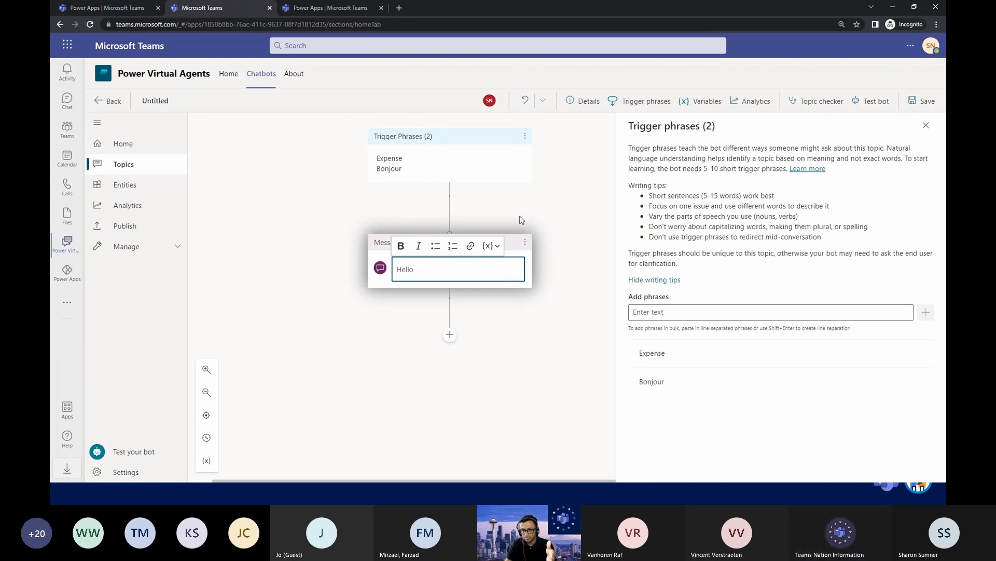
click(925, 126)
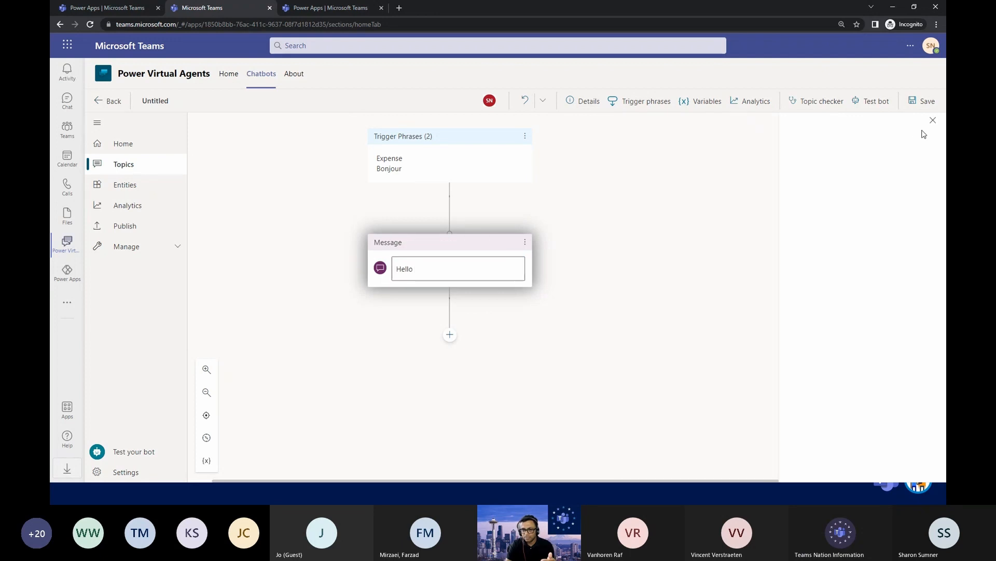
click(463, 270)
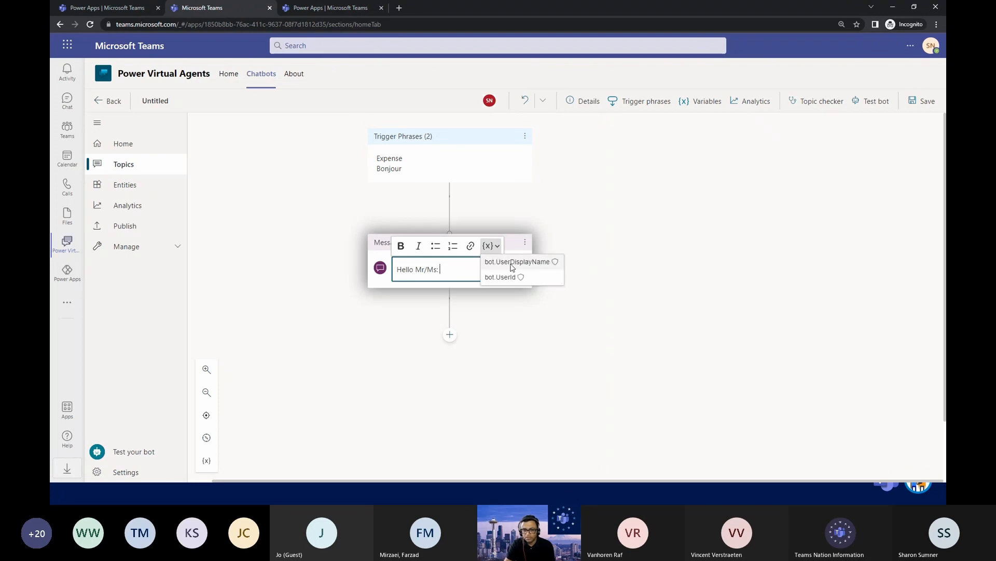
click(512, 262)
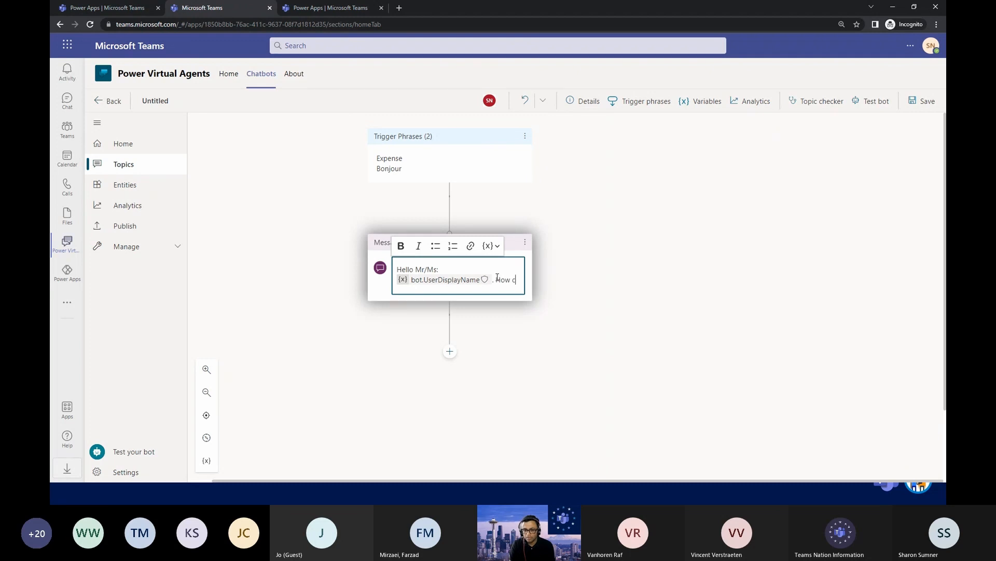
text(an I help?)
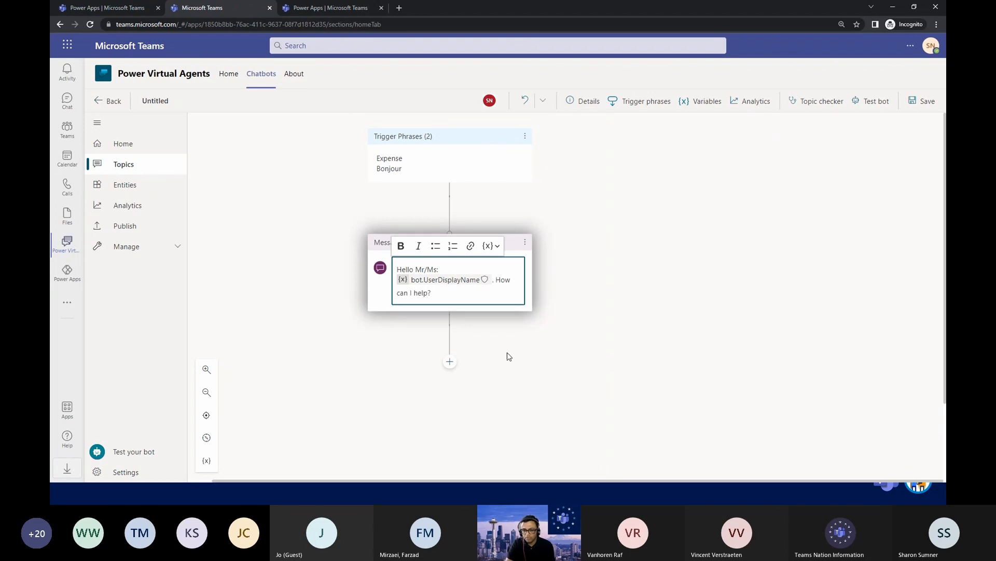
Add a question below the message reading "Are you interested in seeing the count of expenses submitted?".
click(449, 362)
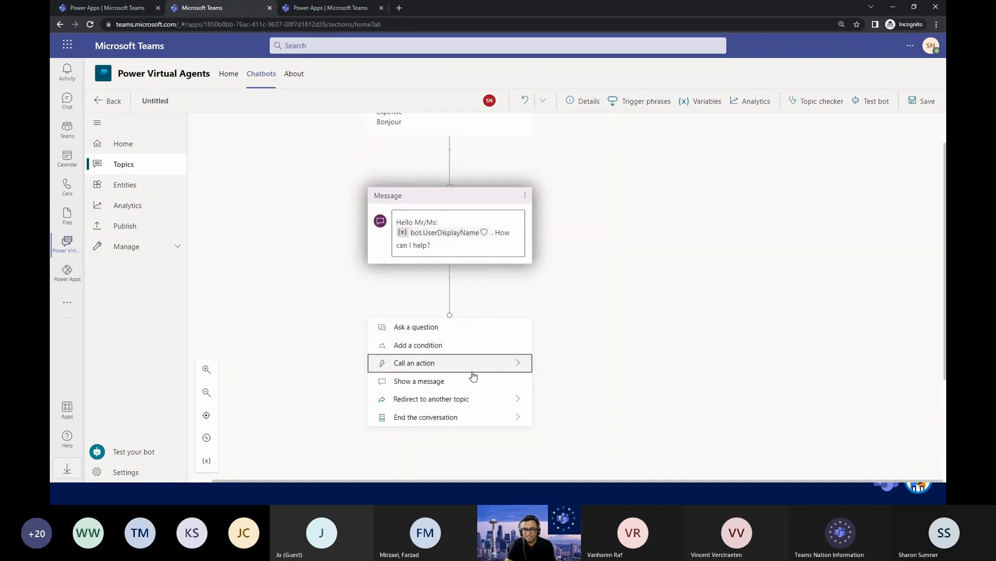
click(476, 337)
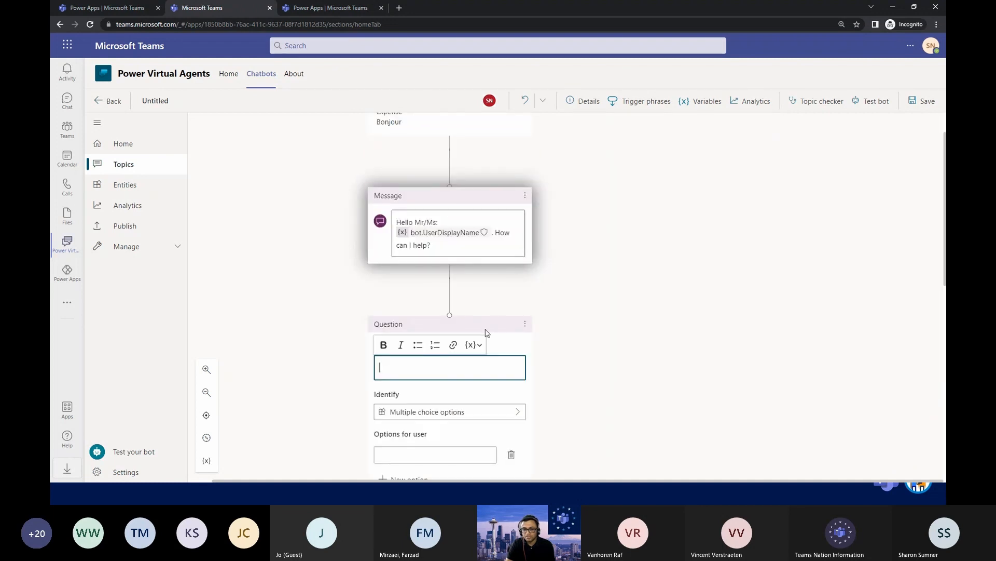
text(Are you interested in seeing the)
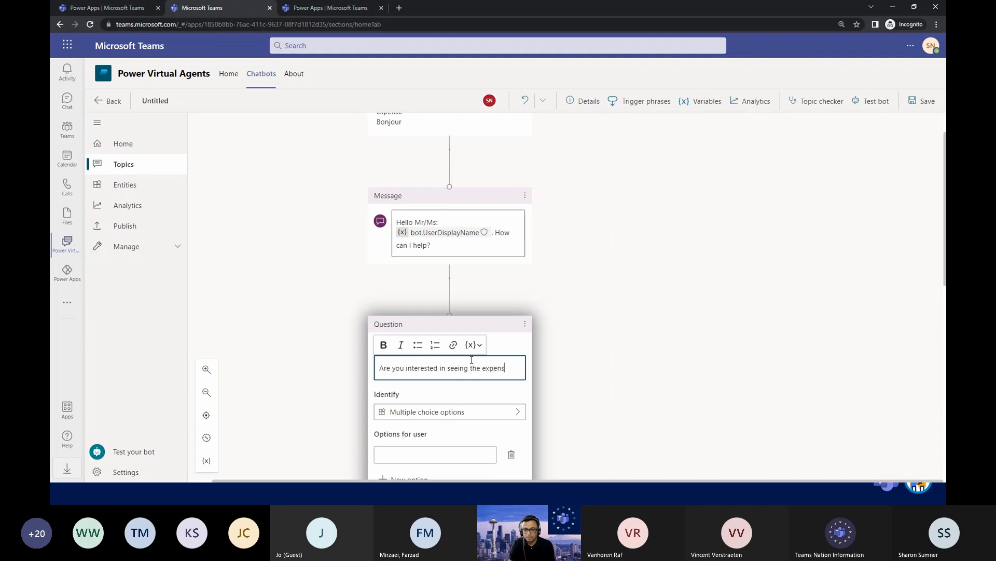
text(expenses)
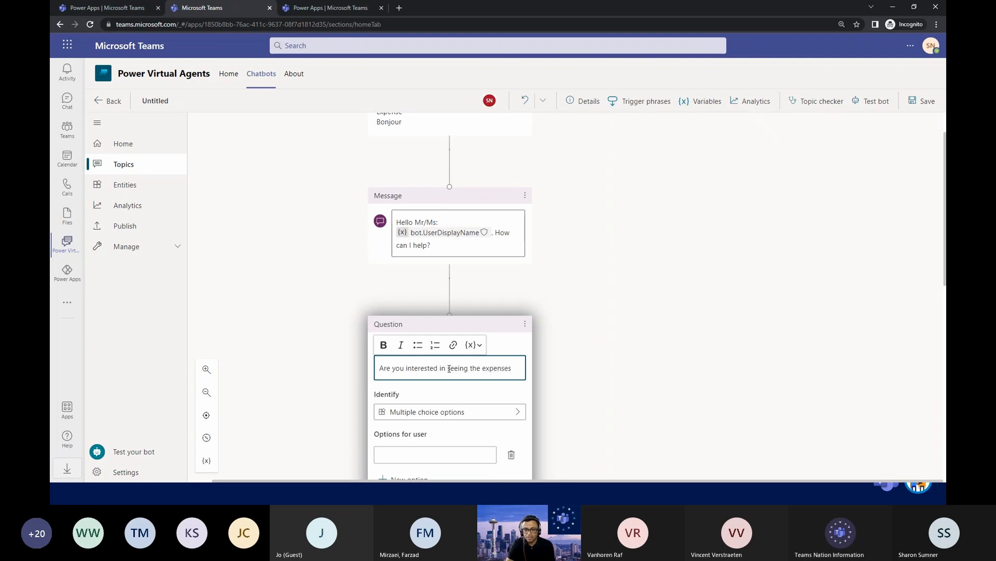
click(483, 367)
text(count of)
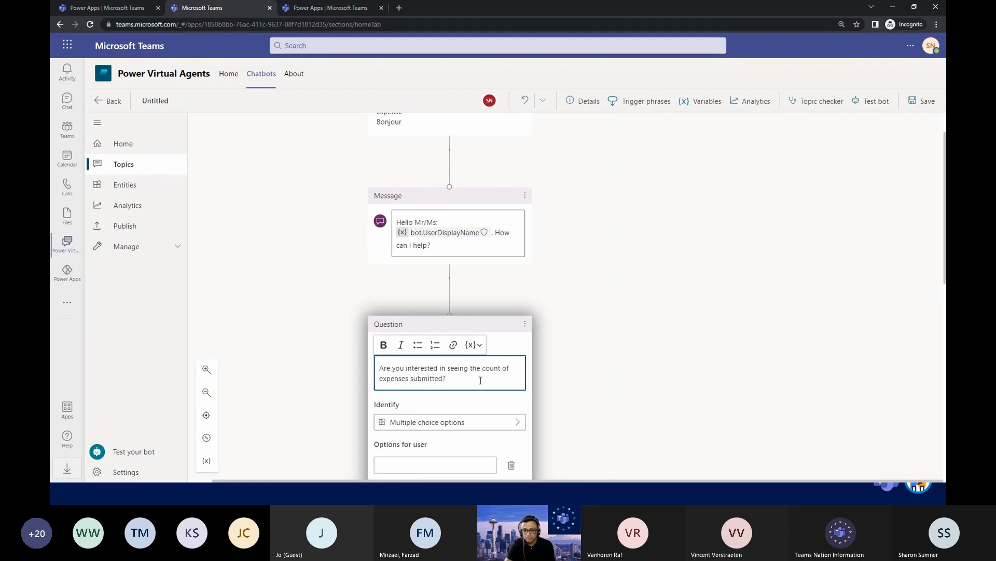
Set the question to identify multiple choice options and offer the answers Yes and No.
scroll(480, 381, down, 3)
click(513, 290)
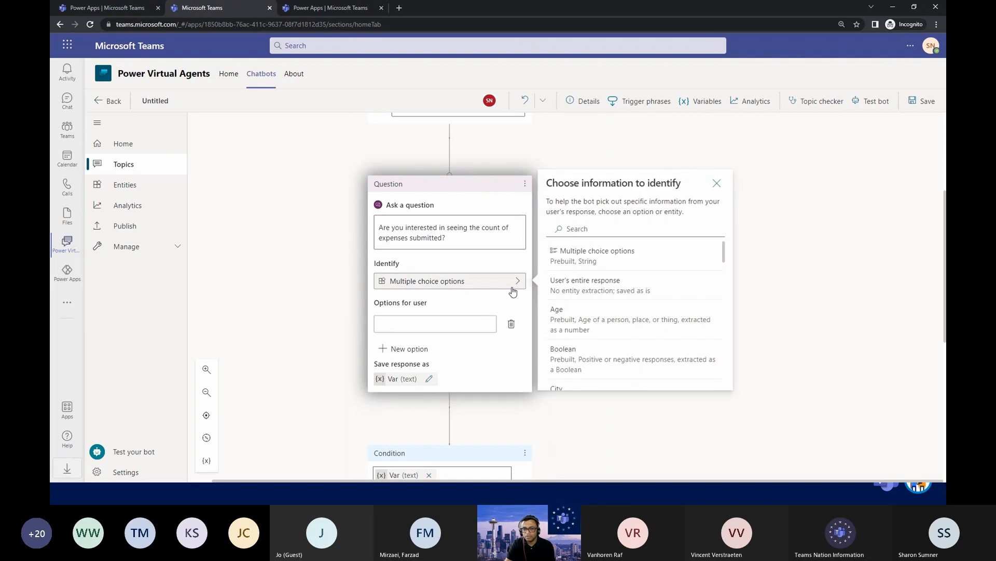
click(595, 254)
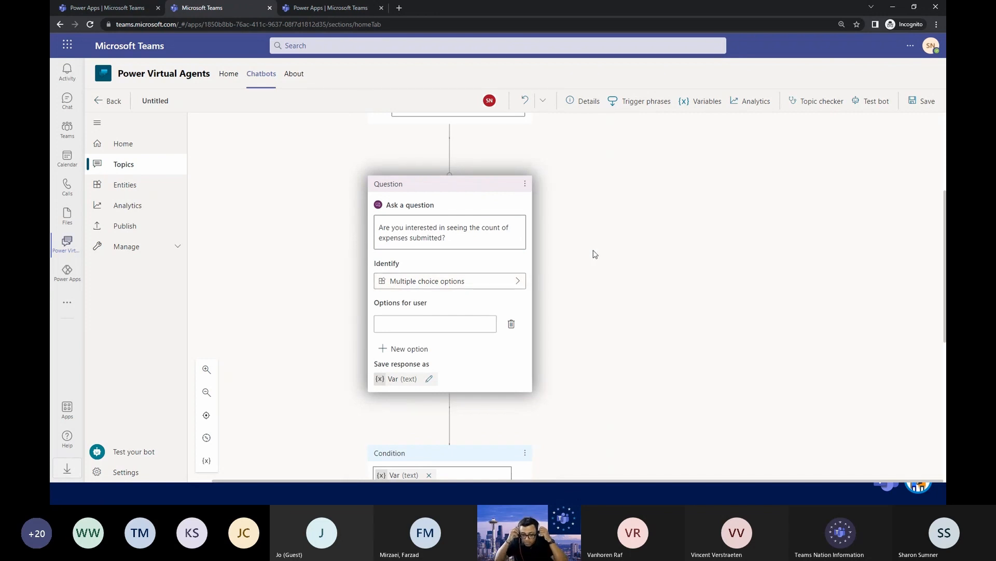
click(389, 324)
text(y)
click(418, 349)
text(No)
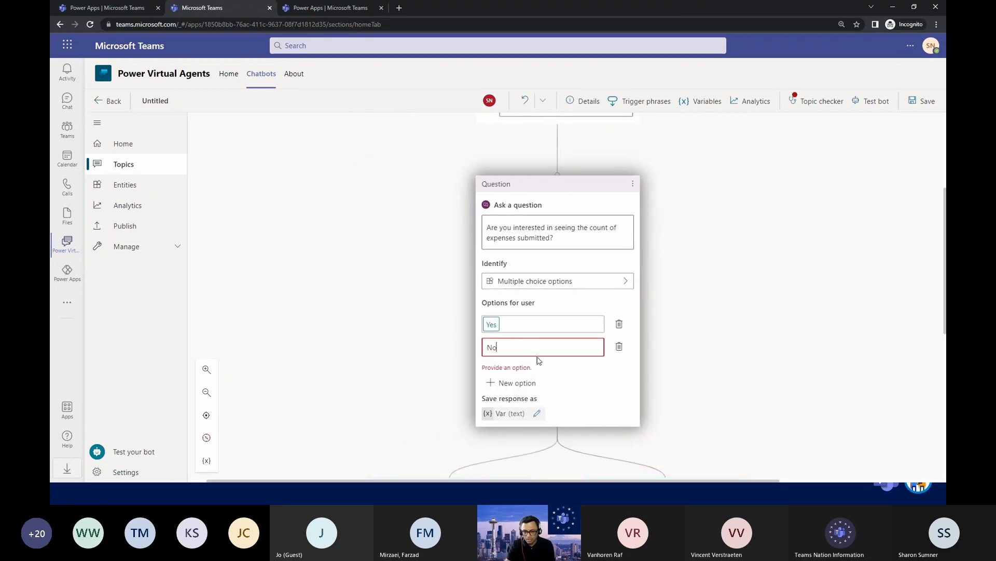
click(607, 380)
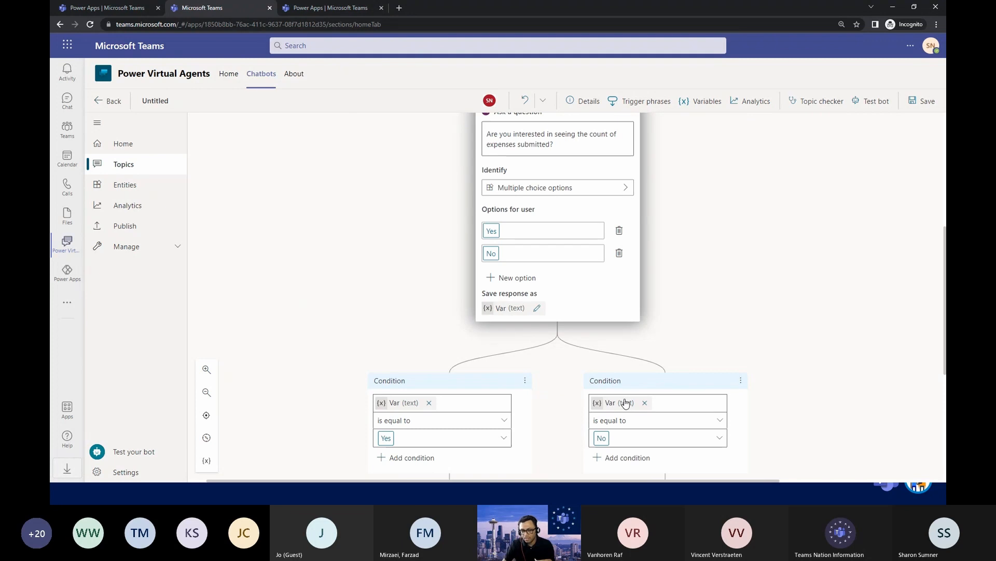
Add a message reading "Thank you!" under the No condition.
scroll(658, 402, down, 1)
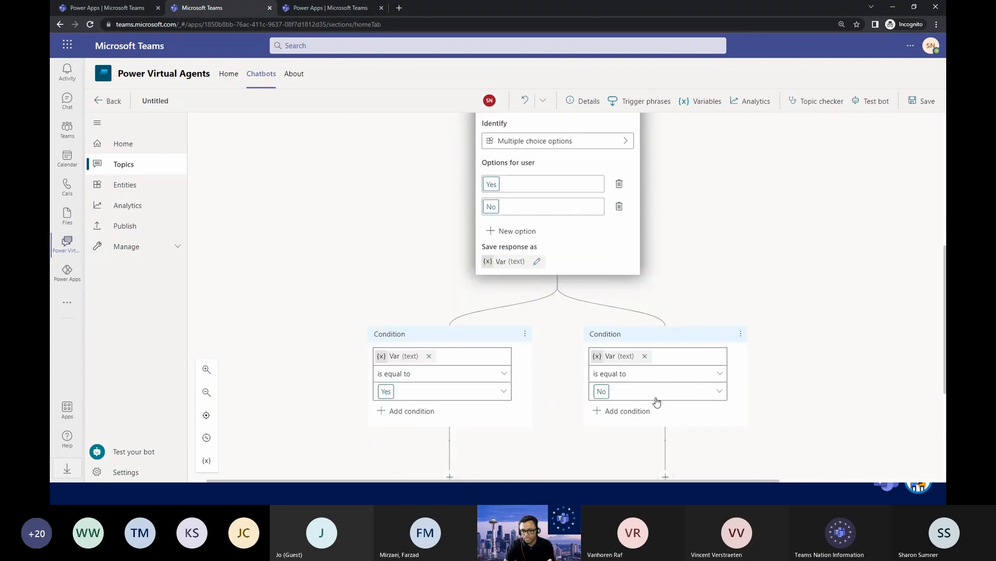
scroll(522, 411, down, 1)
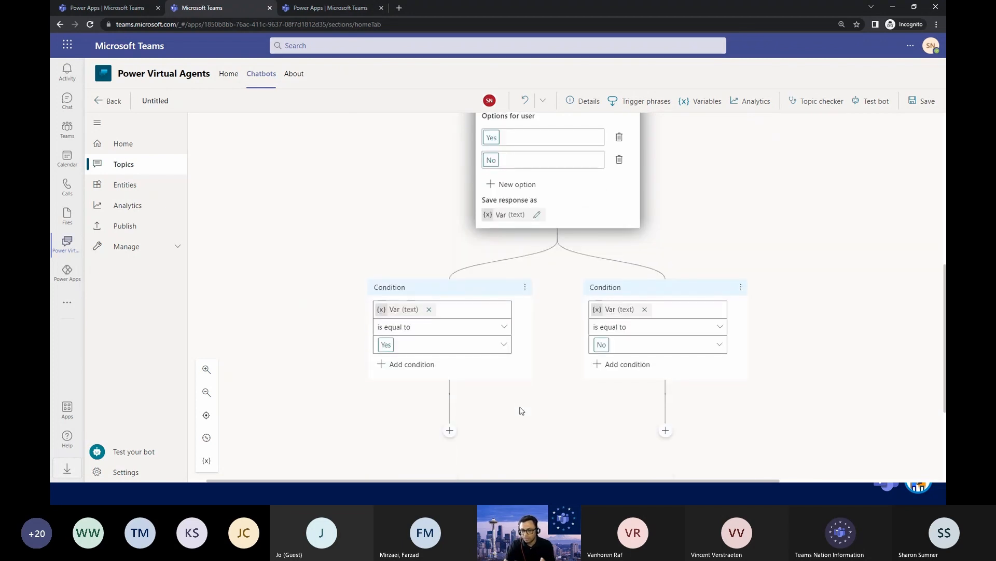
click(665, 430)
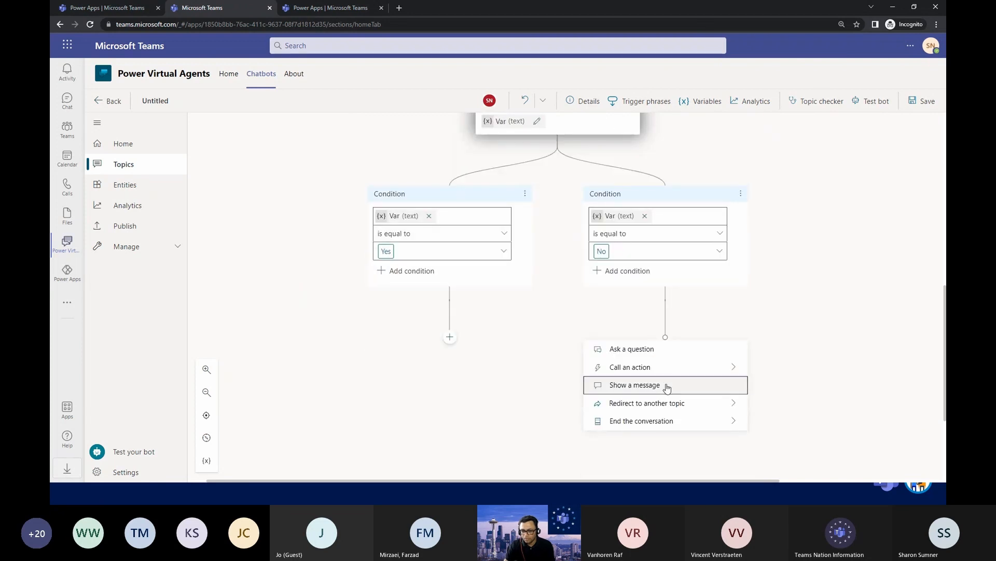
click(667, 383)
text(Thank you!)
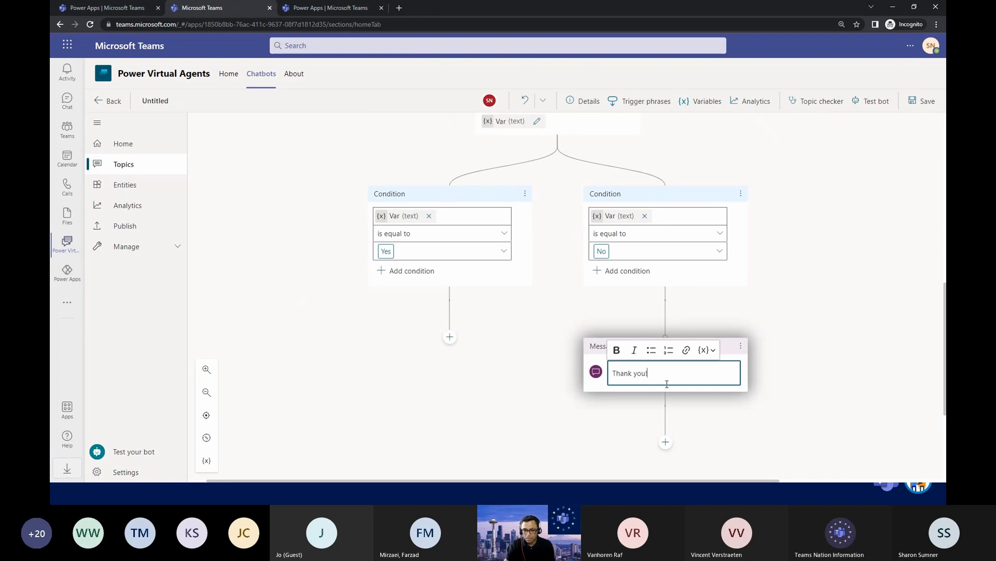
Call the last-listed Power Virtual Agents Flow Template action under the Yes condition, and stay on the topic when asked about leaving.
click(450, 336)
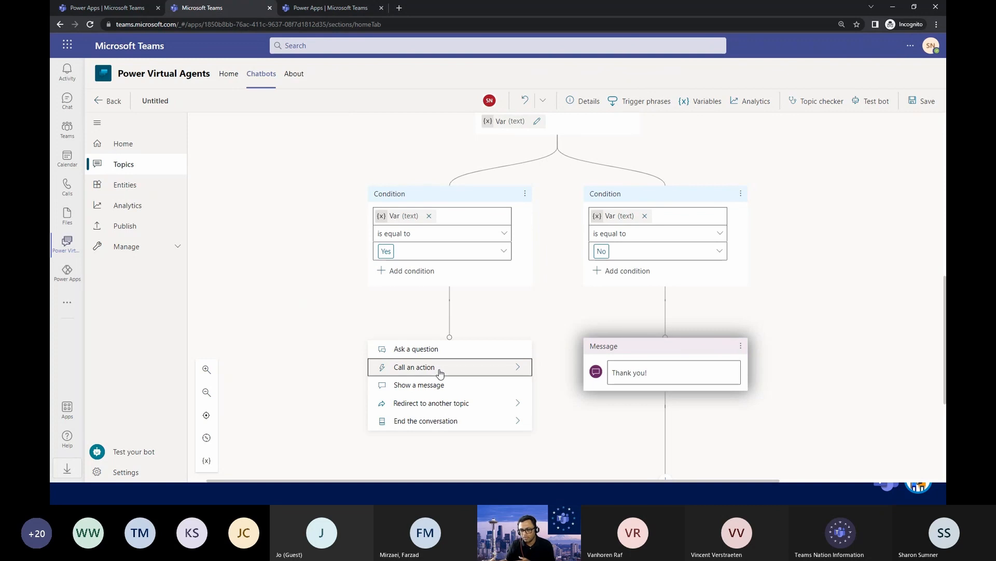
click(485, 373)
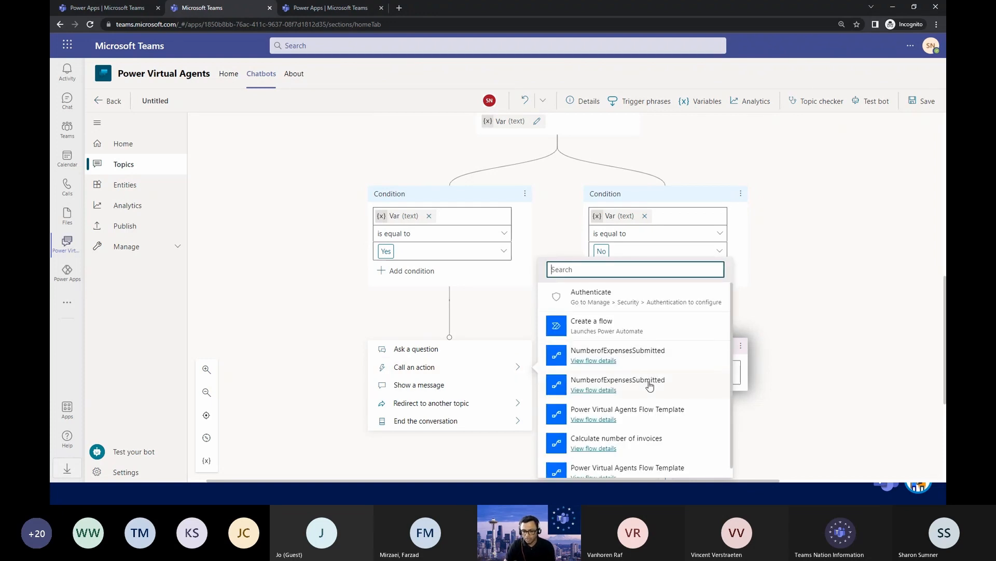
scroll(584, 384, down, 1)
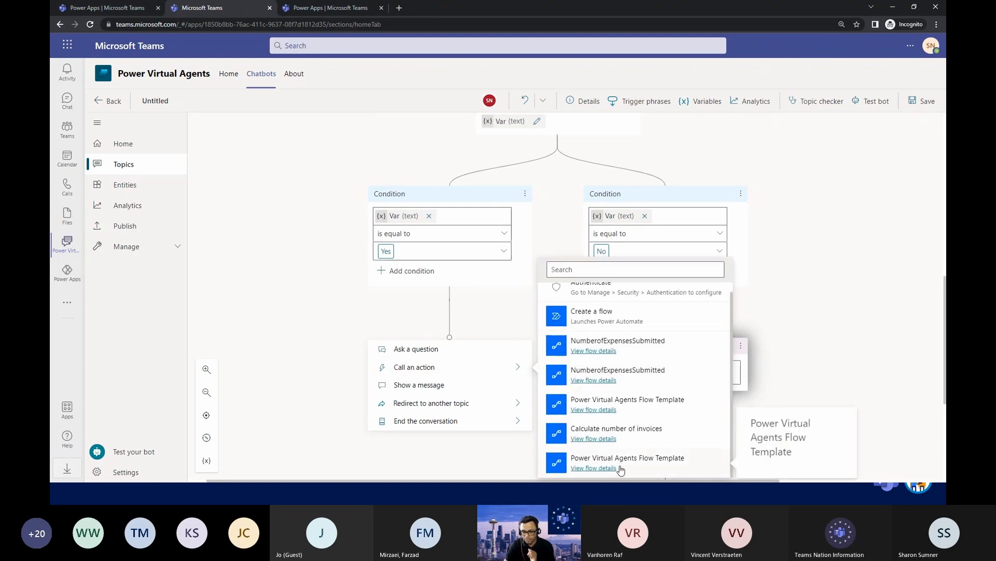
click(621, 466)
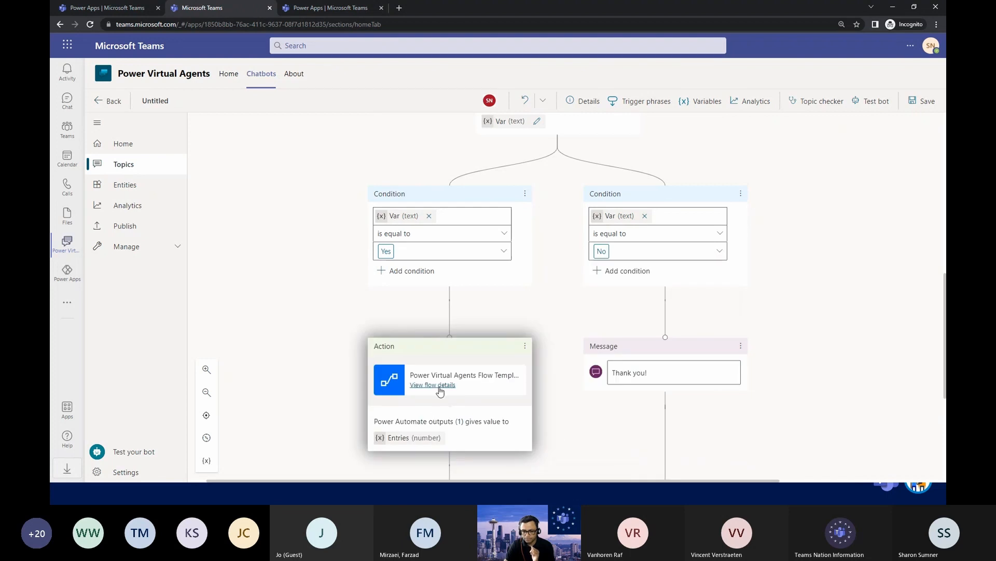
click(439, 386)
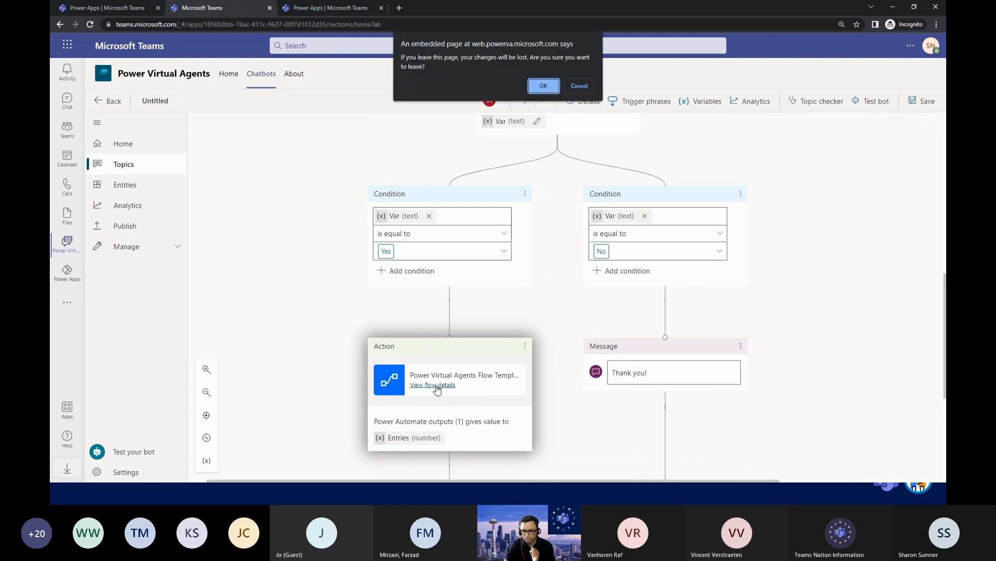
click(579, 87)
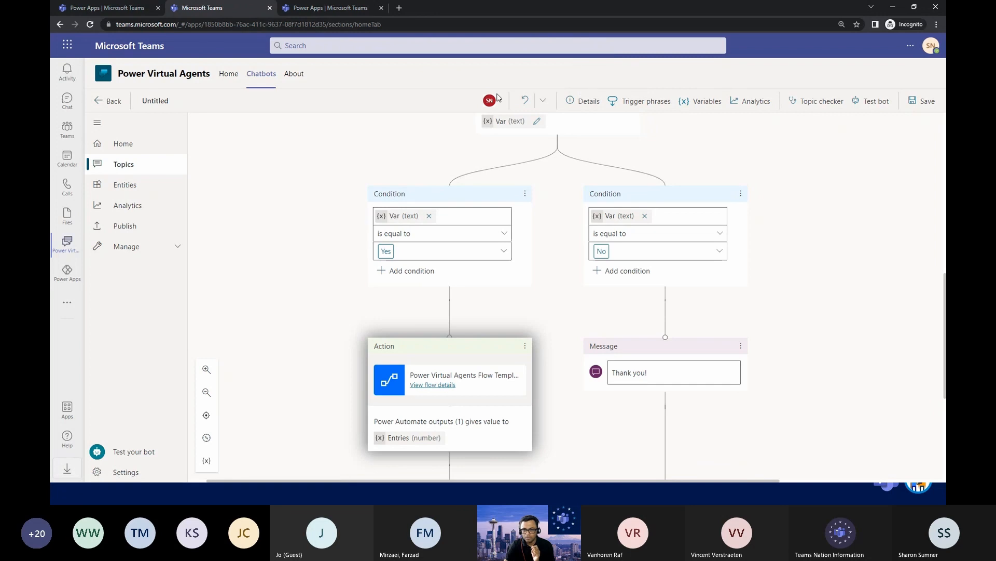
Save the topic, open its details, and save a copy to keep the edited version when asked about updated content.
click(912, 111)
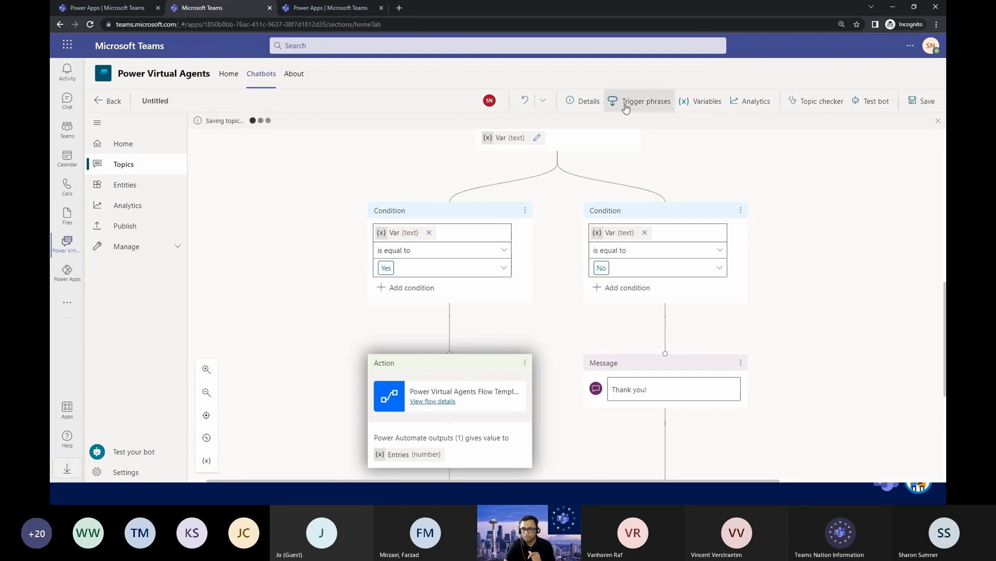
click(597, 104)
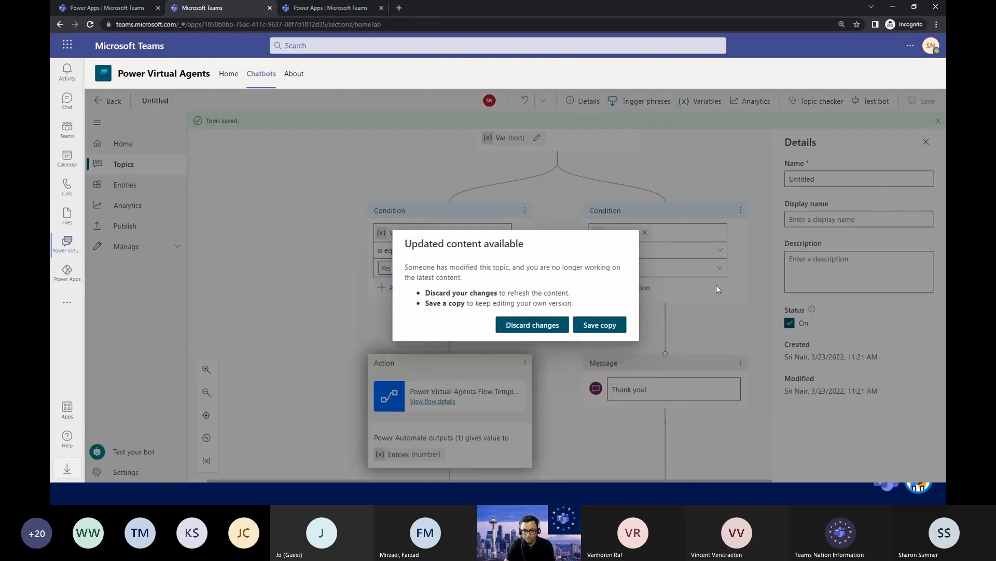
click(608, 327)
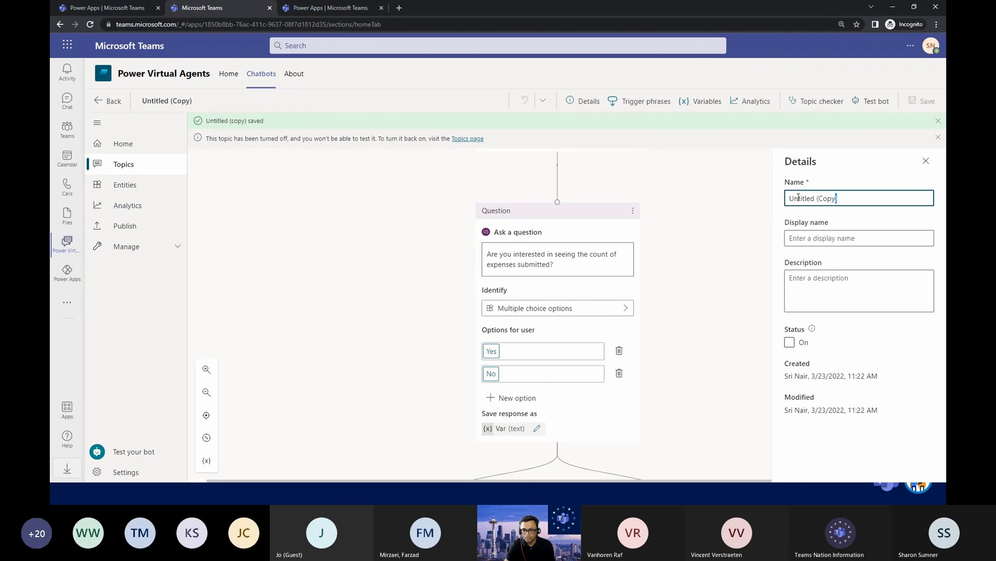
Rename the copied topic as TeamsNationDemo and save it.
triple_click(799, 197)
text(TeamsNationDemo)
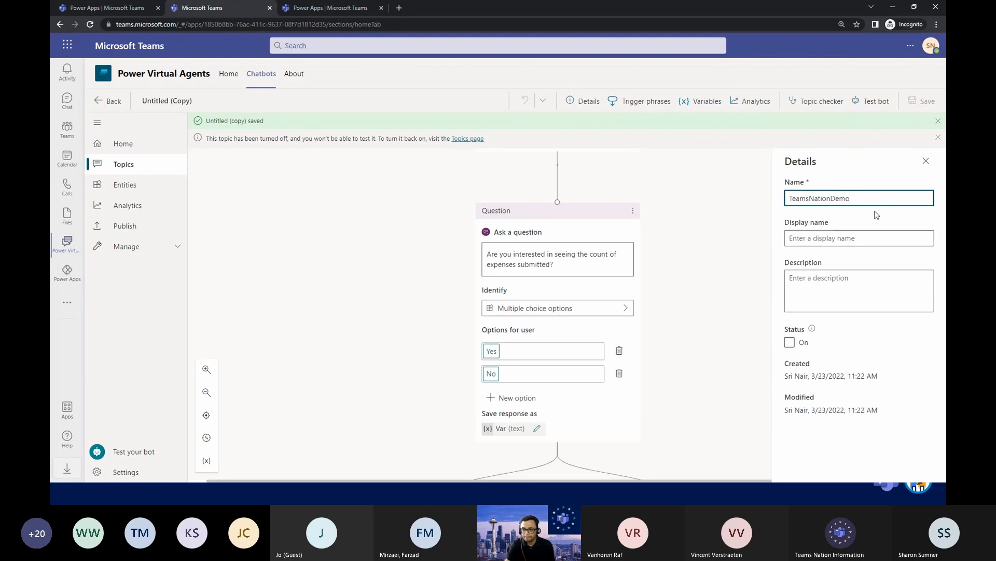
click(920, 106)
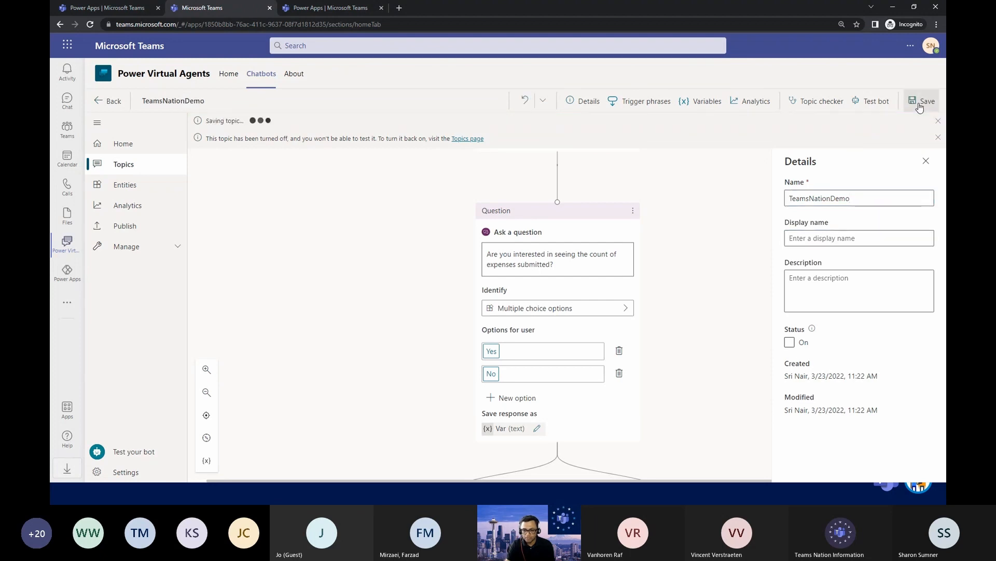
Open the details of the flow called under the Yes condition, staying on the topic until it is saved, and start editing the flow.
scroll(688, 269, down, 2)
scroll(687, 270, down, 3)
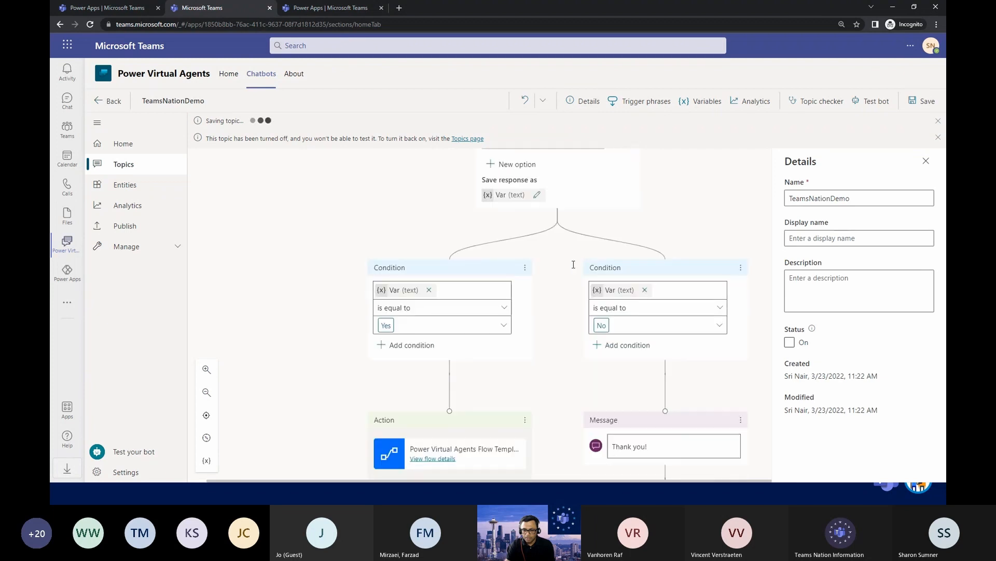
click(438, 459)
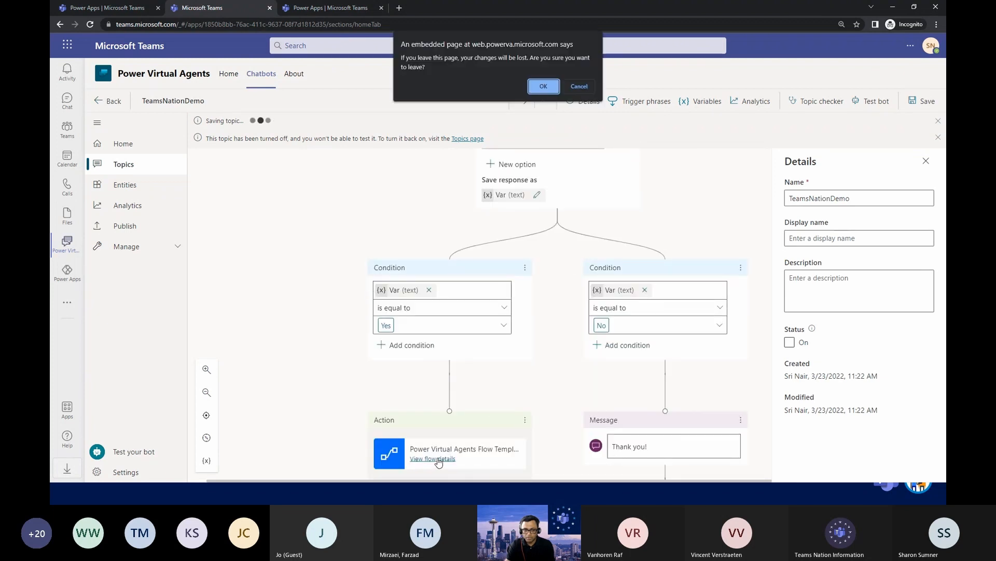
click(593, 90)
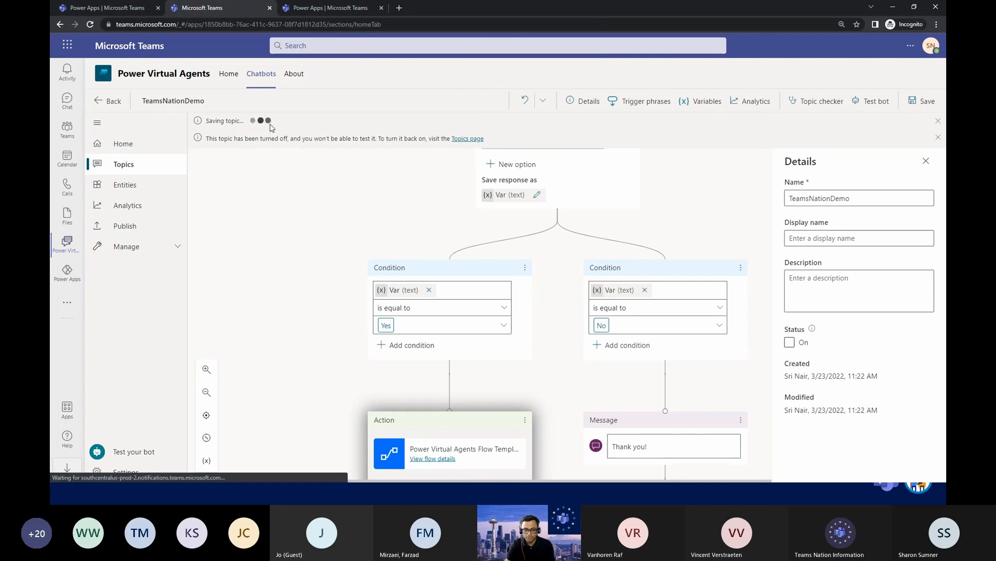
click(428, 460)
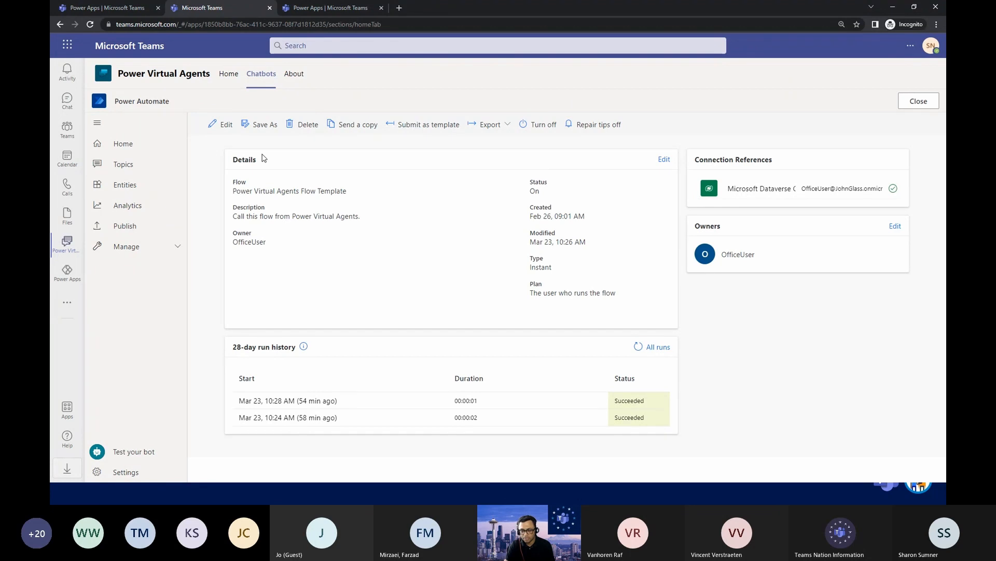
click(221, 125)
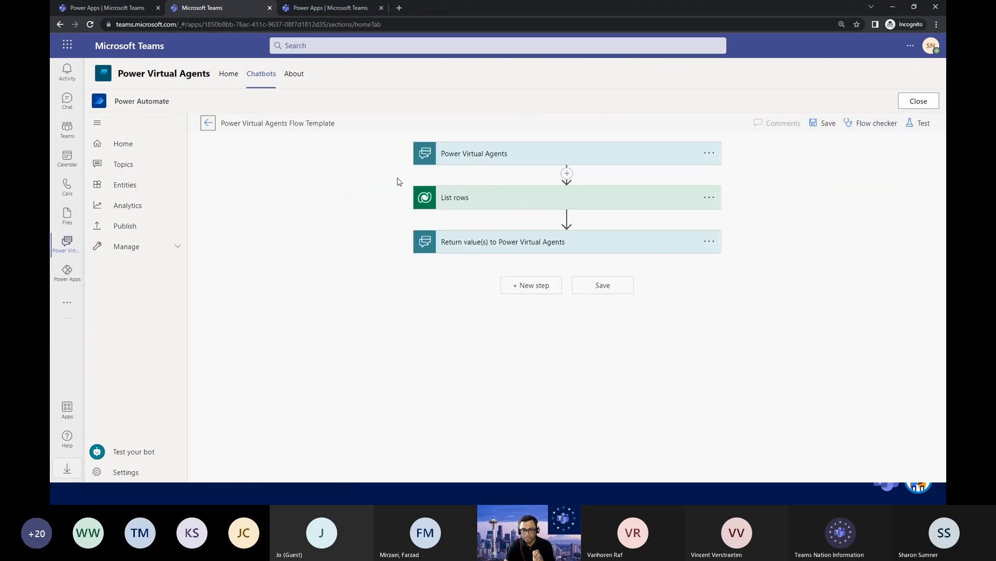
Expand the flow's Power Virtual Agents trigger and set the List rows table name to Expenses.
click(479, 156)
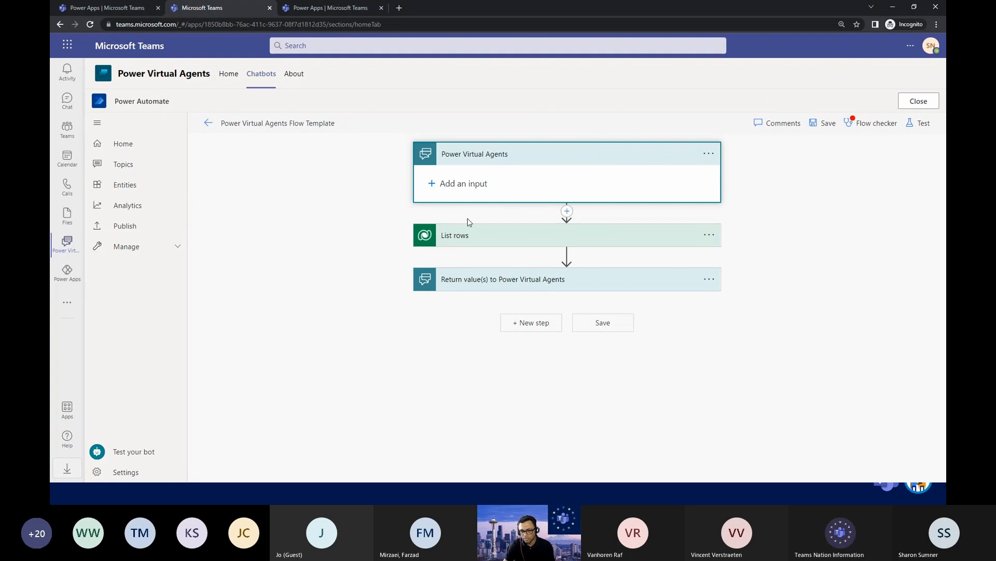
click(459, 238)
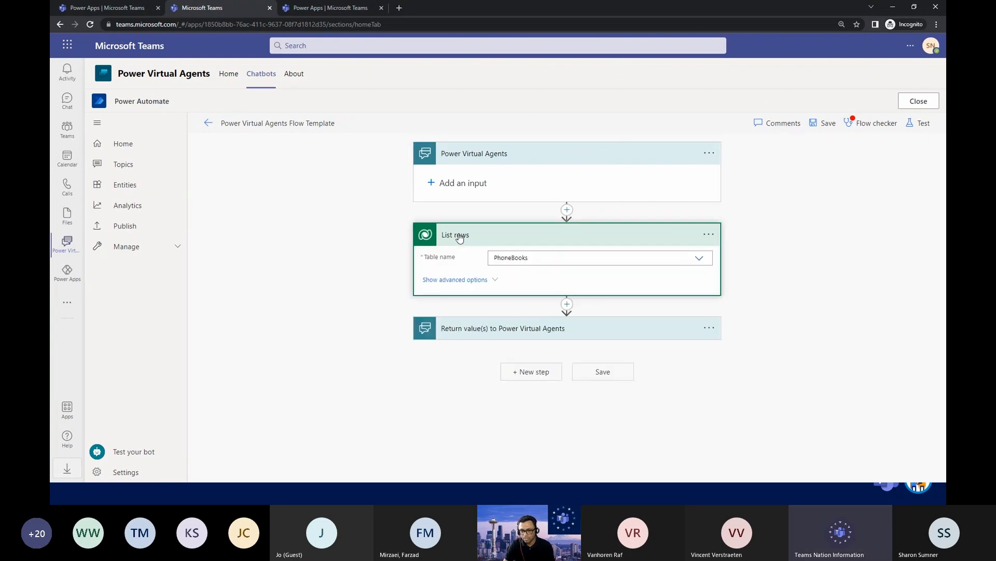
click(699, 258)
double_click(544, 259)
text(E)
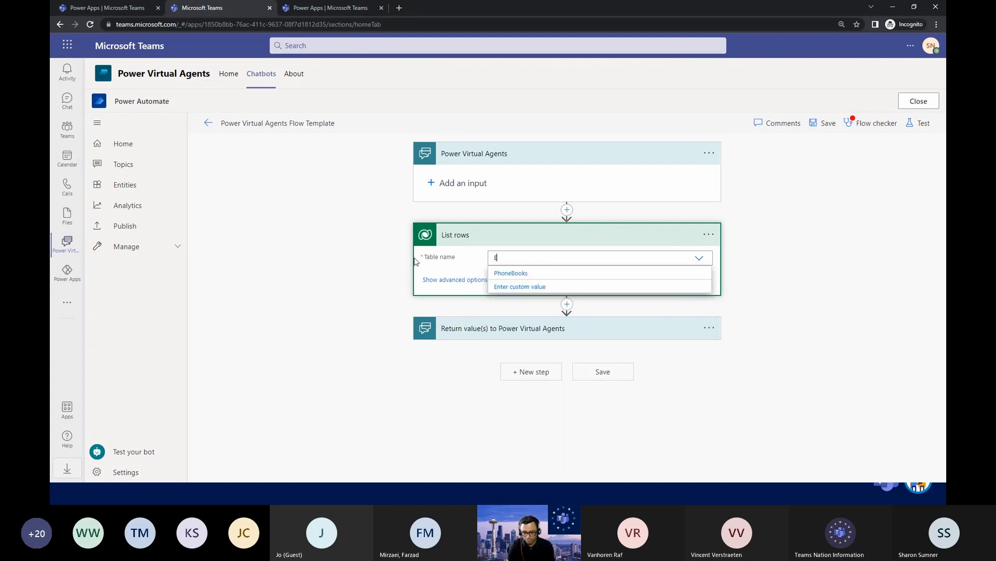
text(xpe)
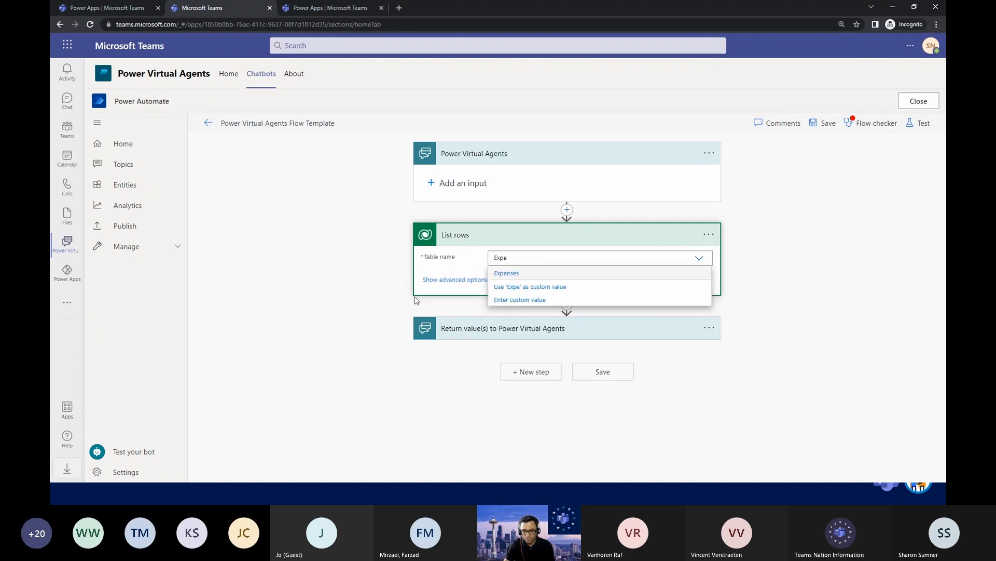
click(507, 273)
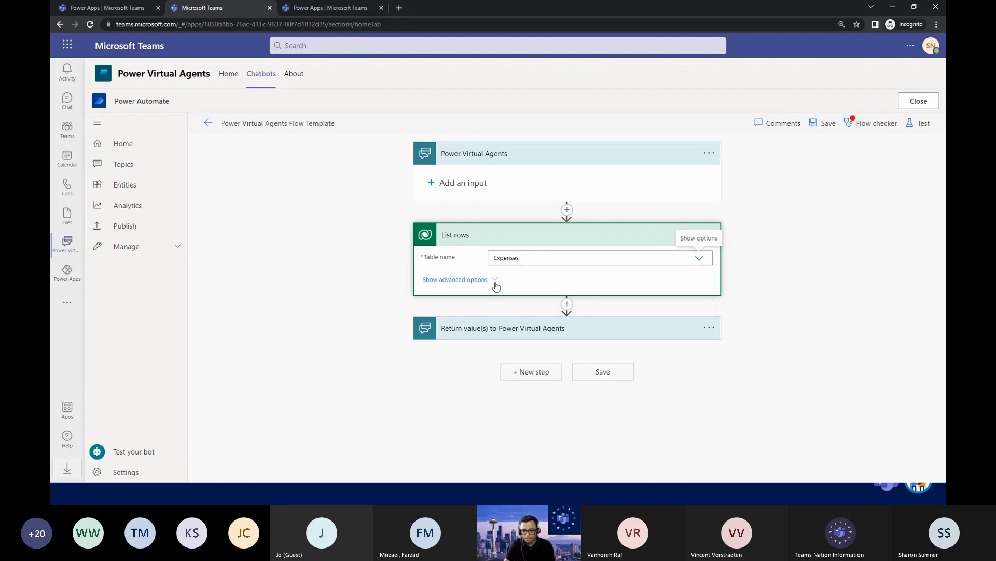
Examine the length expression behind the Entries output in the flow's Return value(s) to Power Virtual Agents step.
click(488, 328)
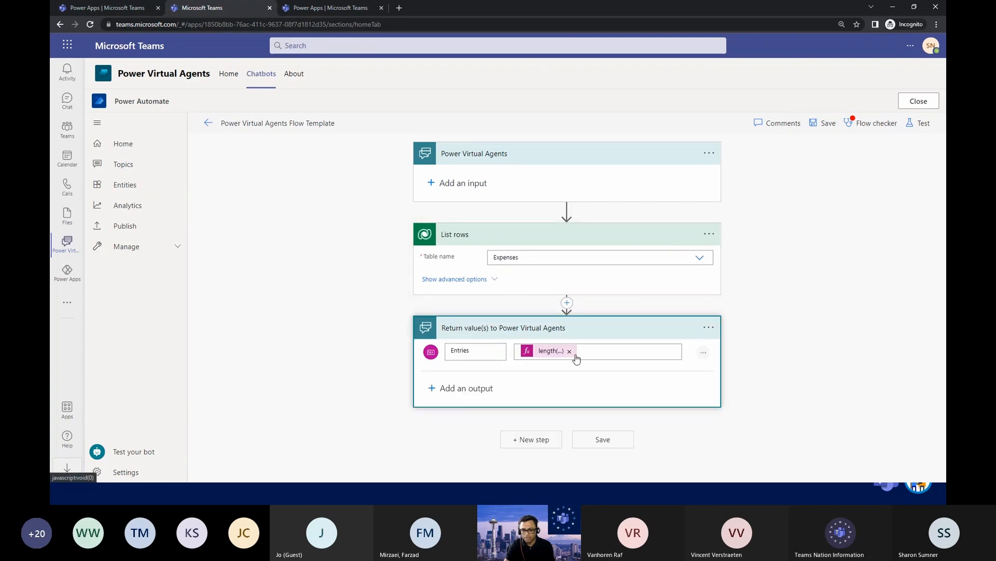
click(601, 350)
scroll(659, 332, down, 2)
drag(590, 256, 509, 256)
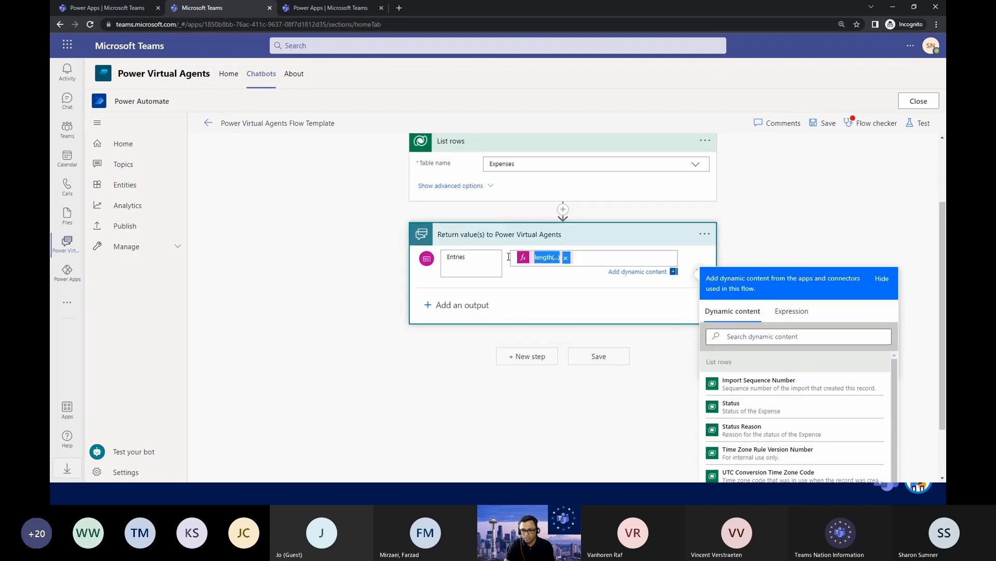
click(545, 265)
click(547, 262)
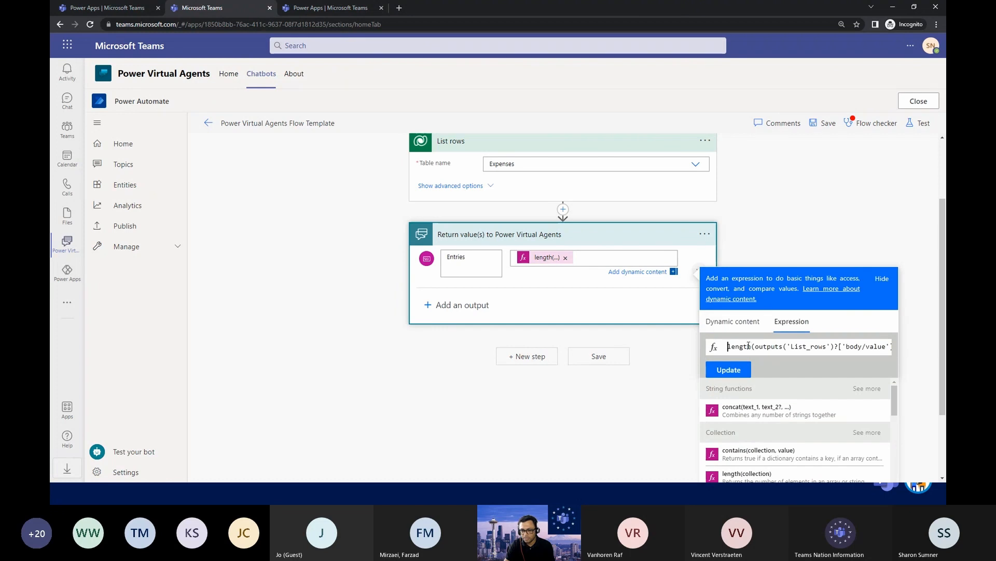
drag(748, 347, 900, 354)
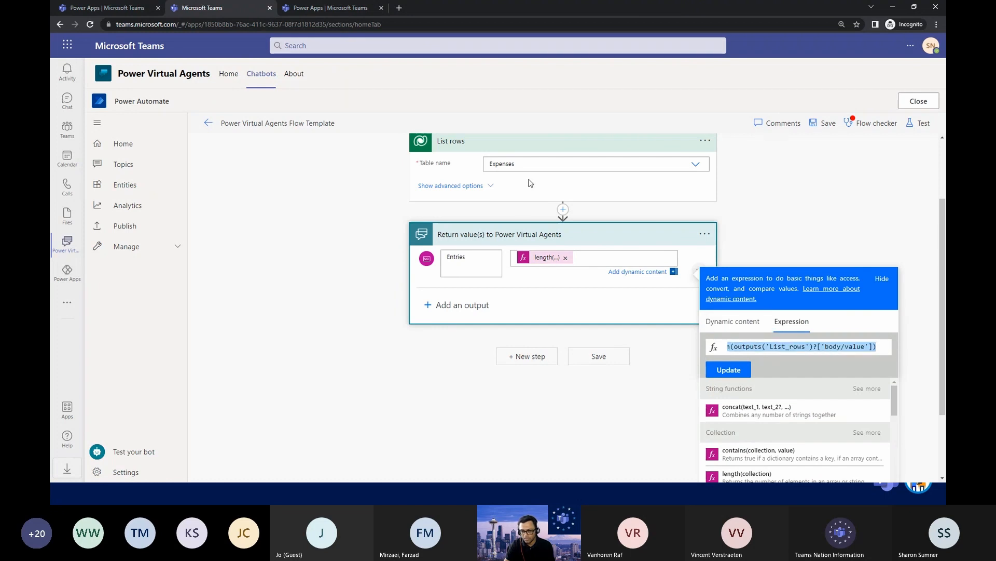
click(862, 209)
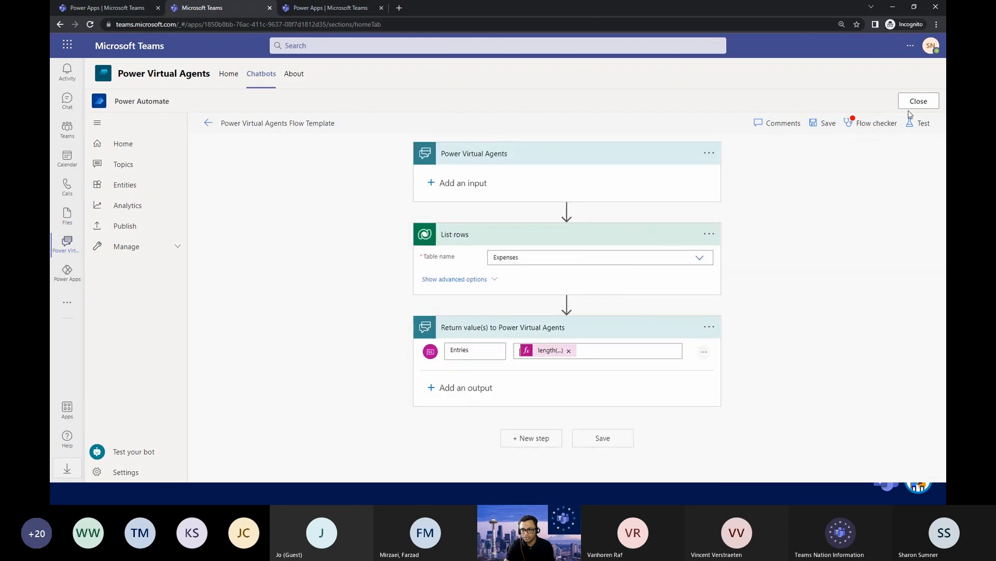
View the flow's test options, dismiss them, and close the flow editor to return to the topic.
click(912, 124)
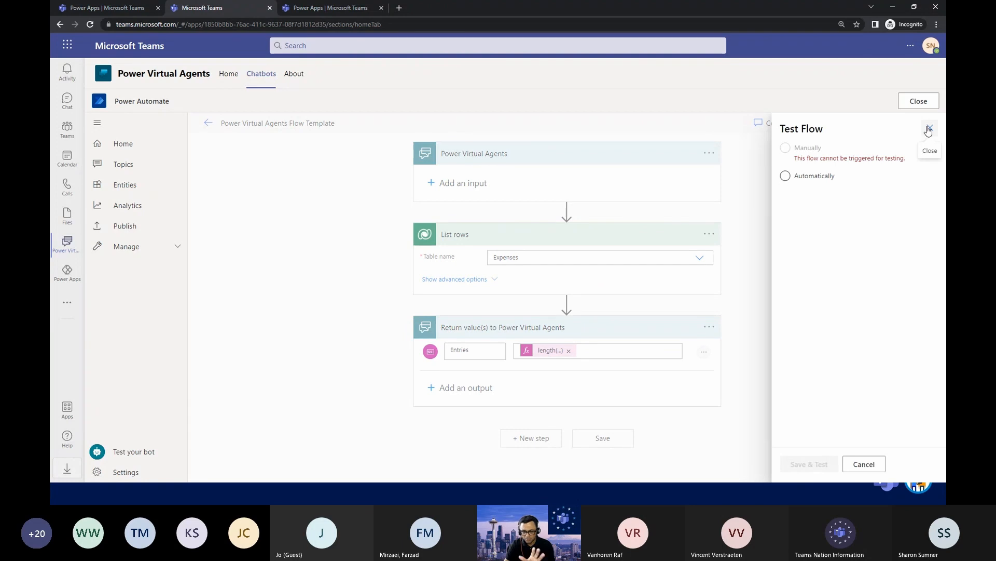
click(928, 130)
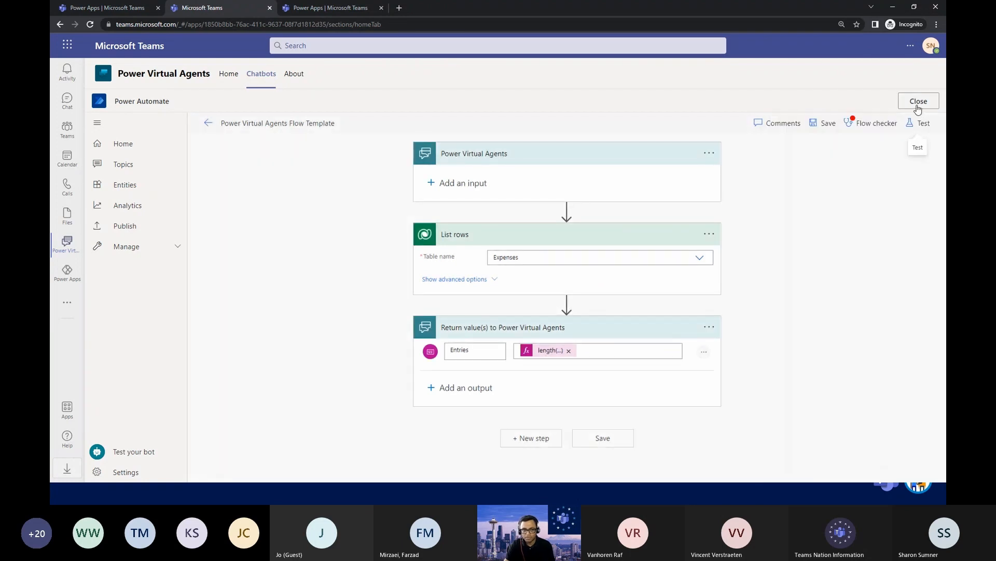
click(910, 107)
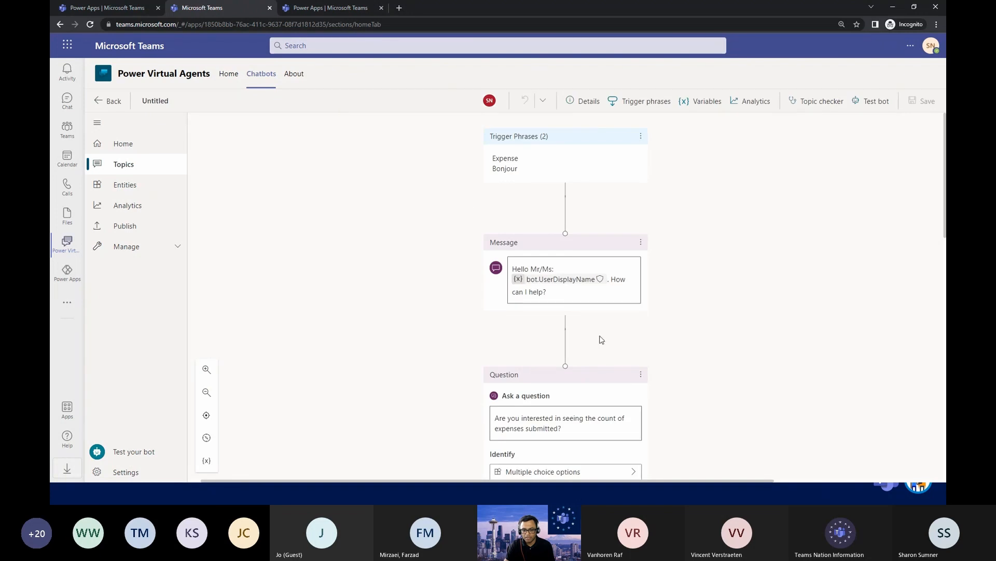
Add a message below the flow action under the Yes condition reading "The number of expenses submitted today:".
scroll(598, 339, down, 8)
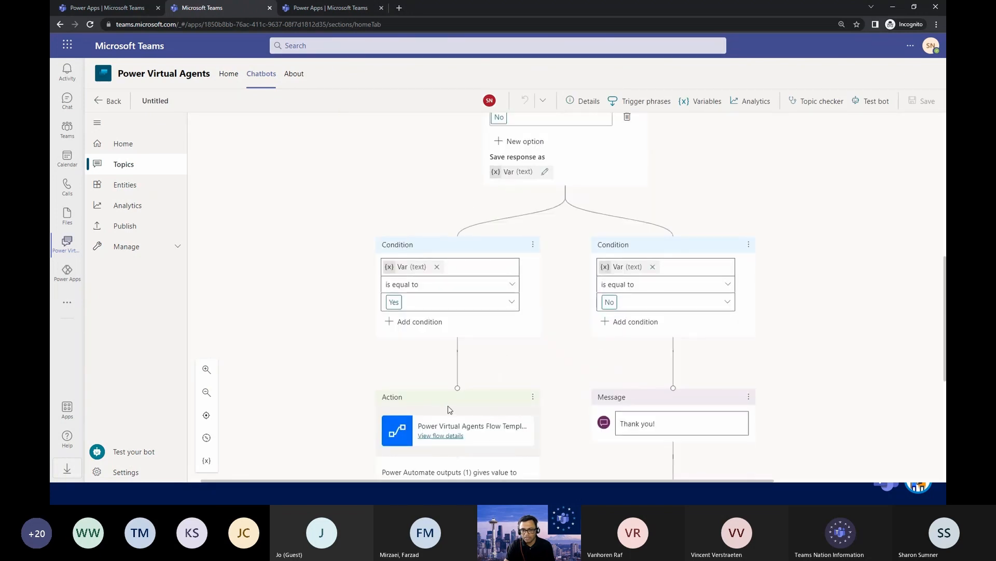
scroll(449, 410, down, 5)
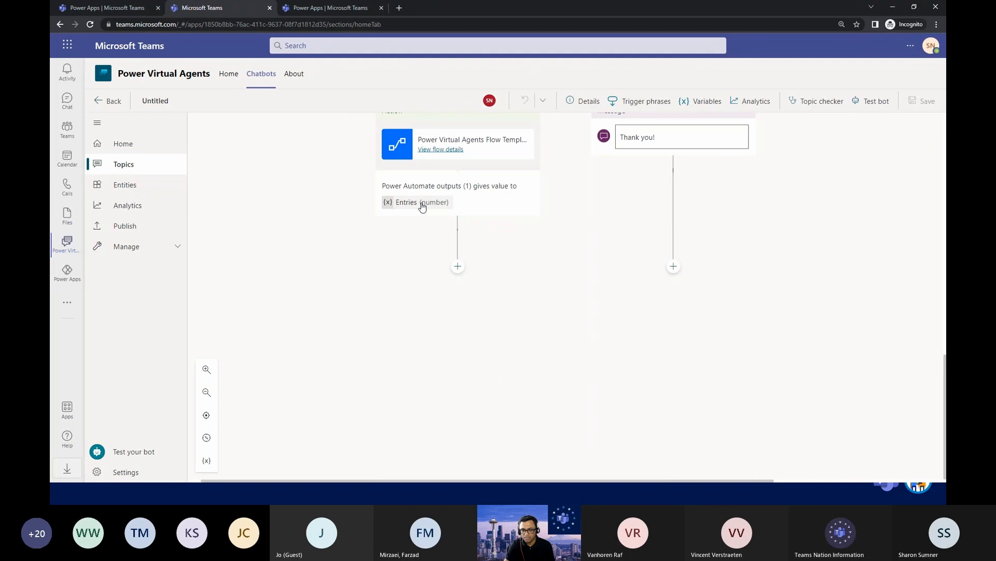
click(458, 266)
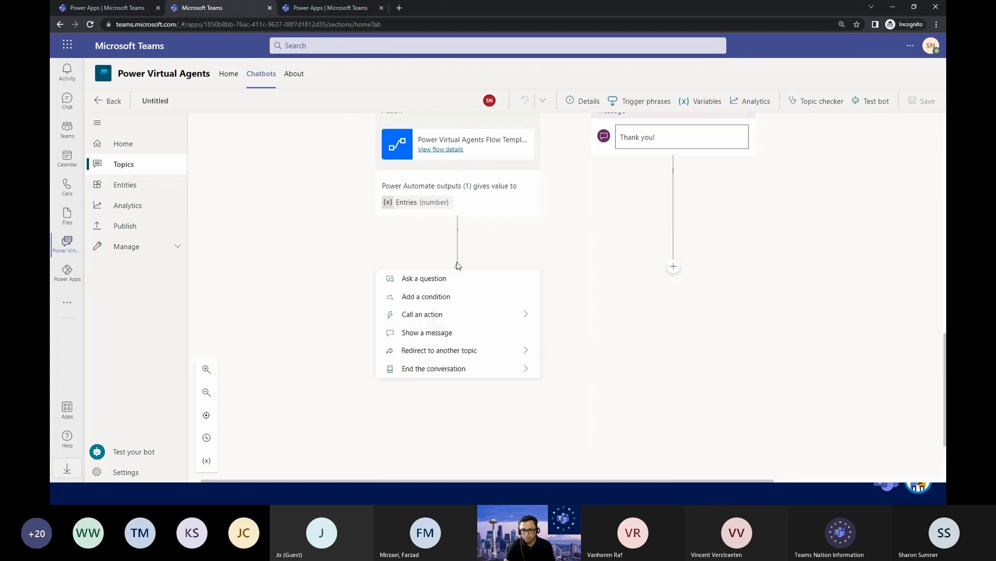
click(435, 335)
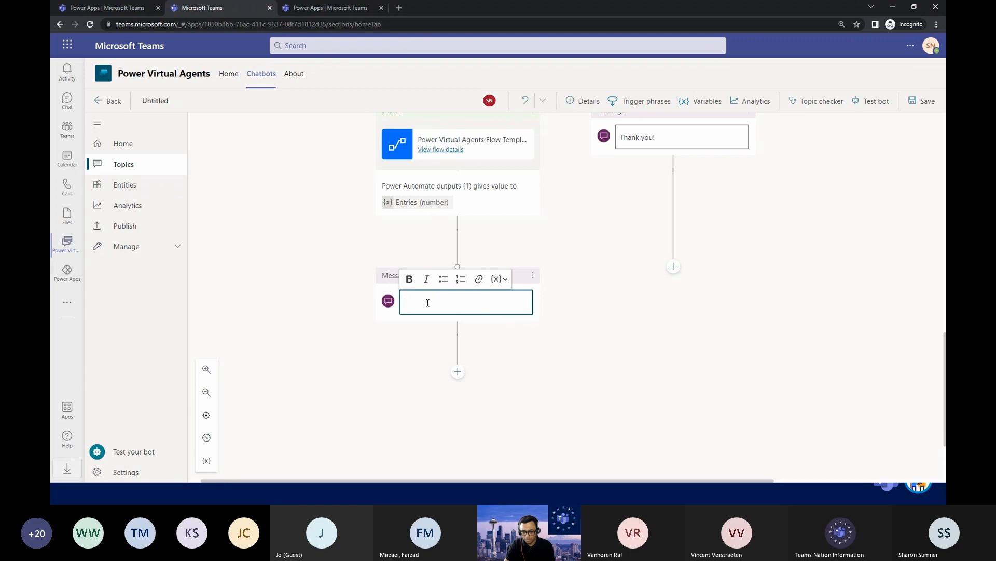
text(T)
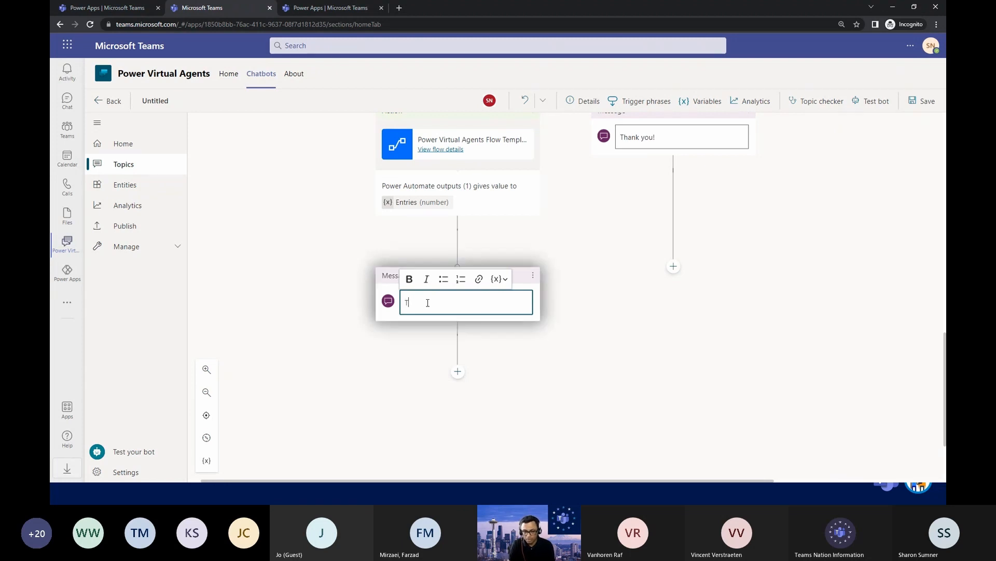
text(he number of expenses sub)
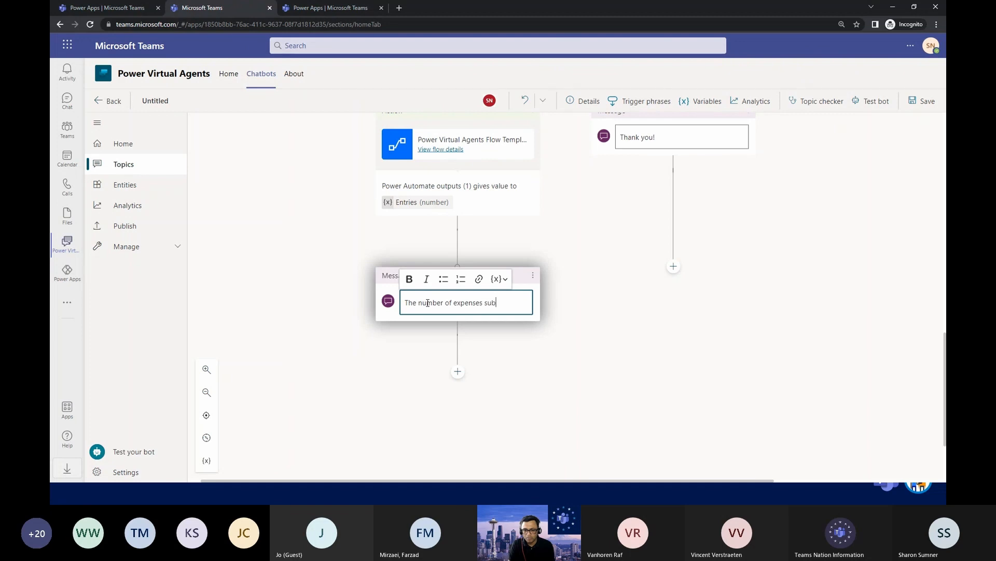
text(mitted today)
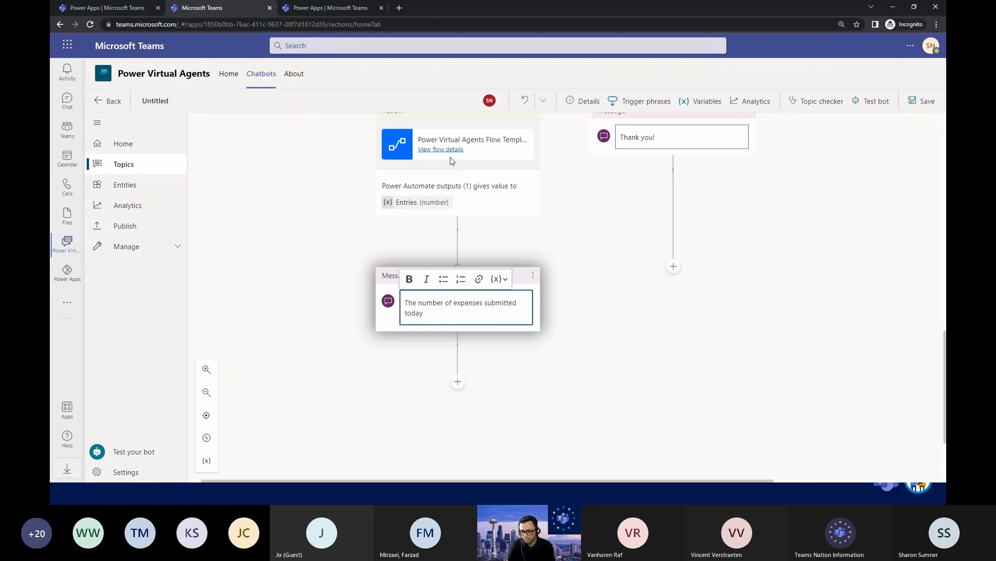
text(:)
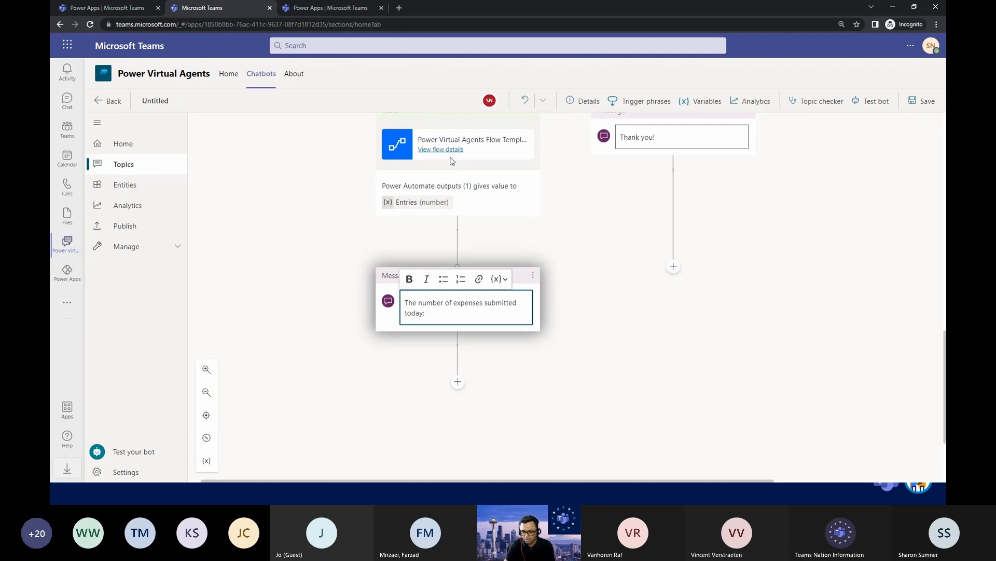
Insert the Entries variable at the end of the new message and save the topic.
click(503, 279)
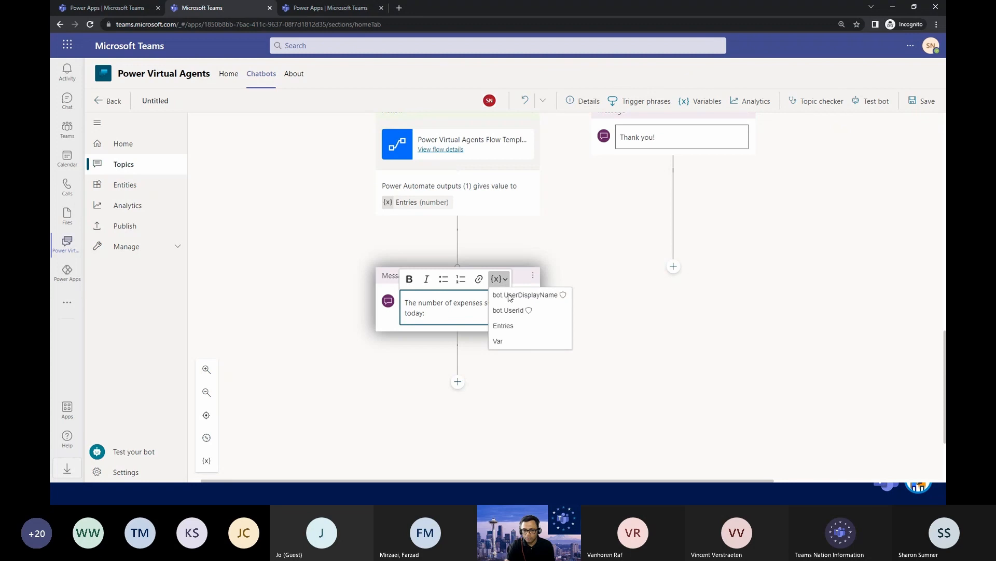
click(510, 327)
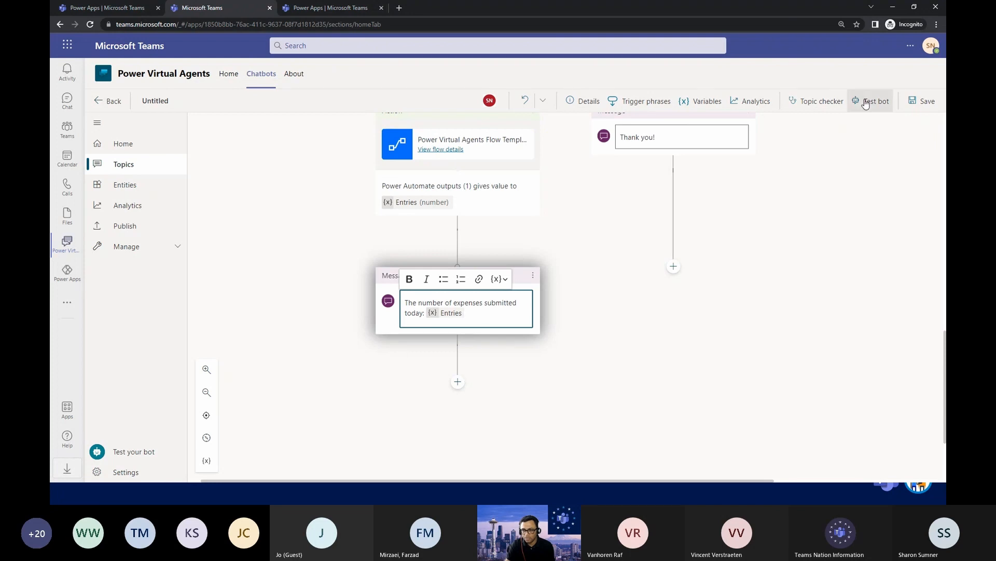
click(914, 103)
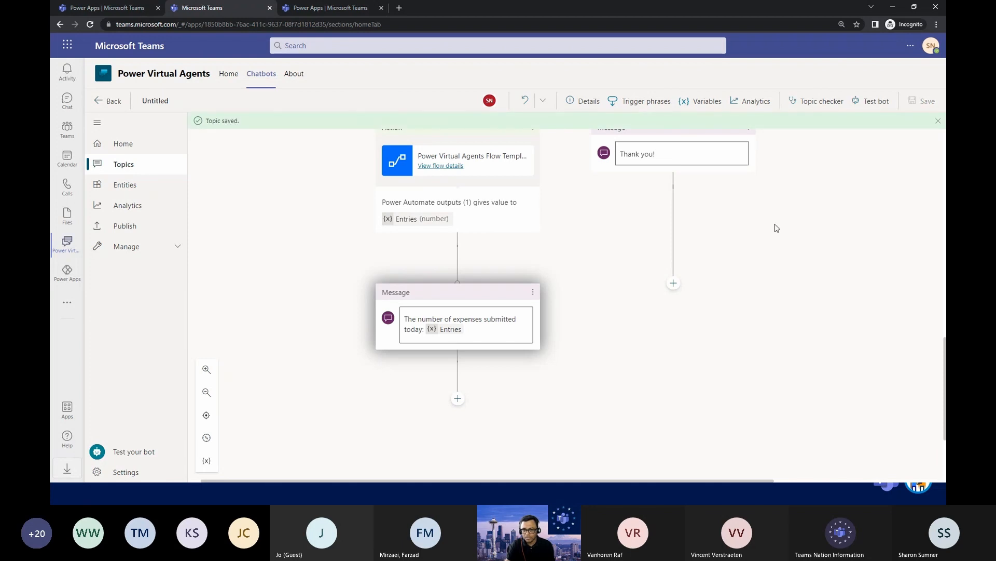
Open the bot's test chat and send the message "hello".
click(874, 101)
click(300, 460)
text(hello)
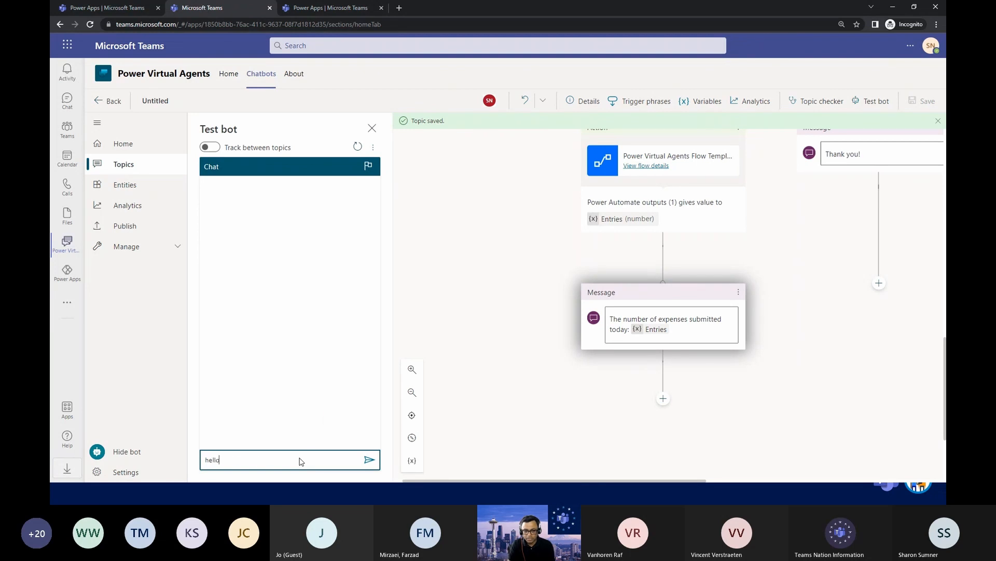
key(Return)
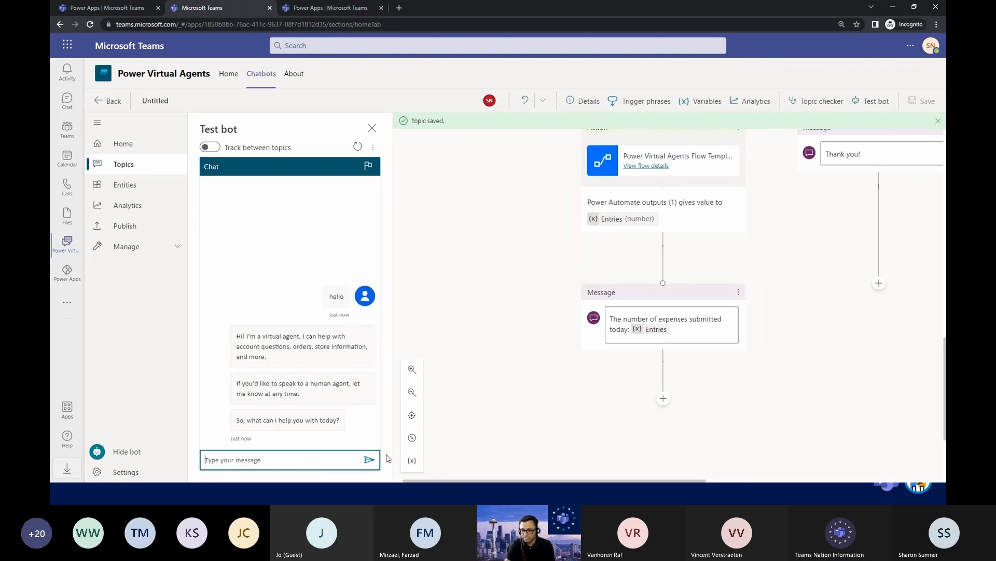
Send the trigger phrase "Bonjour" in the test chat and browse the suggested topics.
click(287, 461)
click(288, 464)
text(Bonj)
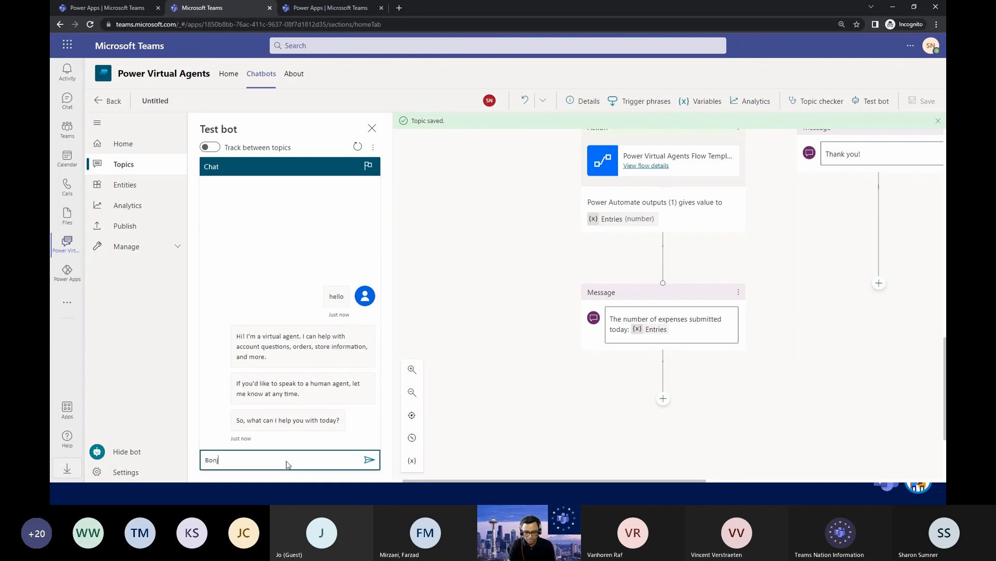
text(our)
key(Return)
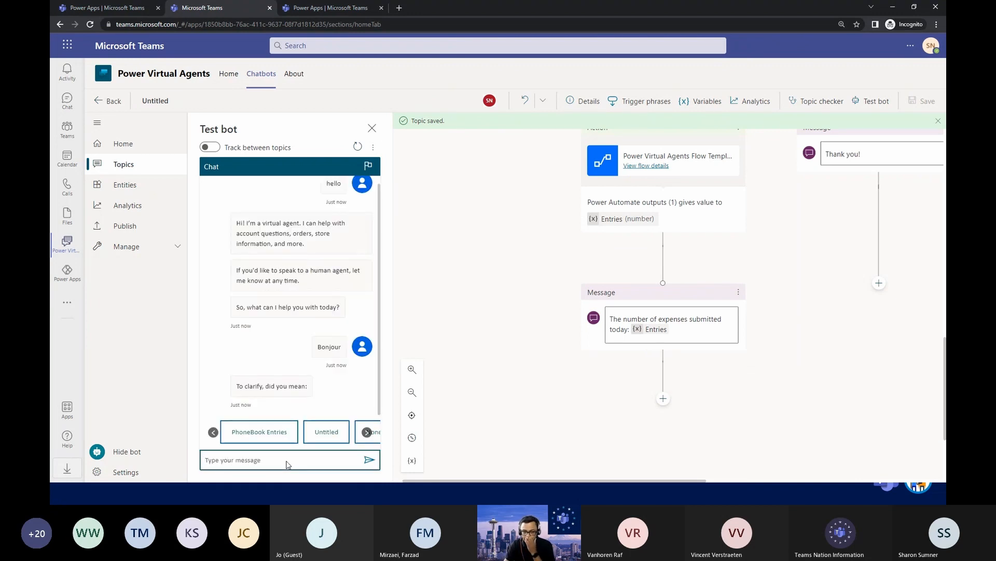
click(370, 435)
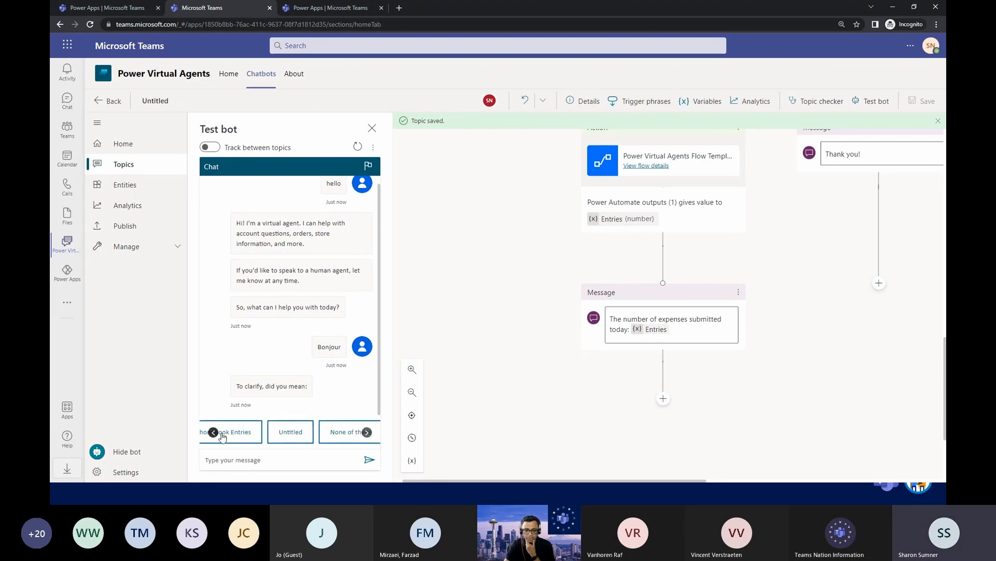
Check the topic's trigger phrases on the canvas, and send "Expenses" in the test chat.
scroll(589, 355, up, 5)
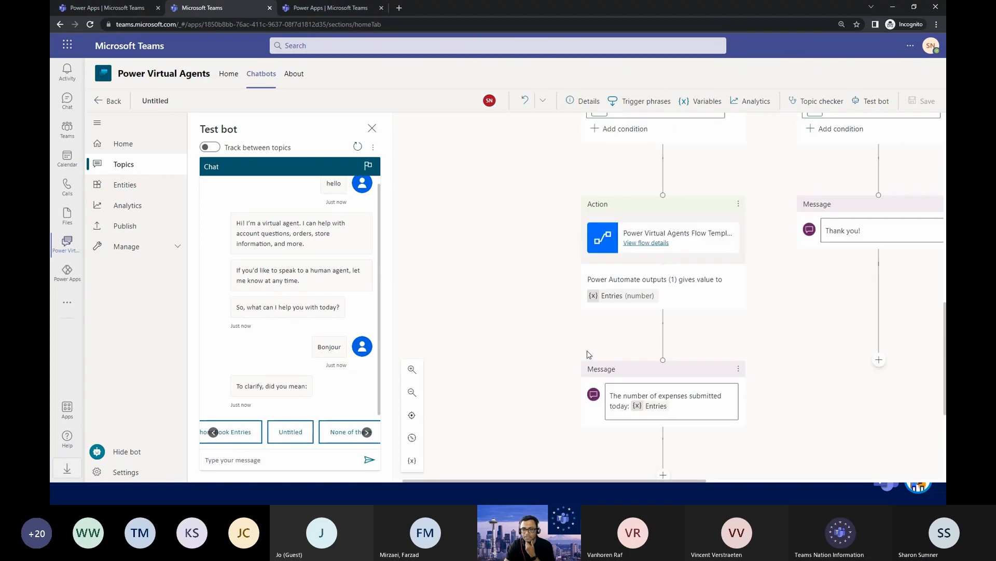
scroll(590, 355, up, 1)
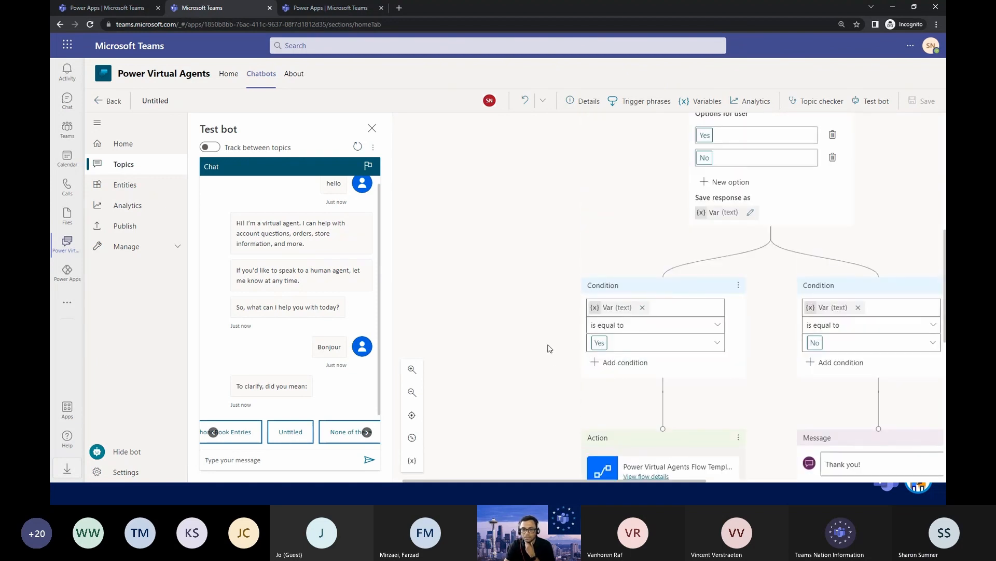
scroll(550, 349, up, 6)
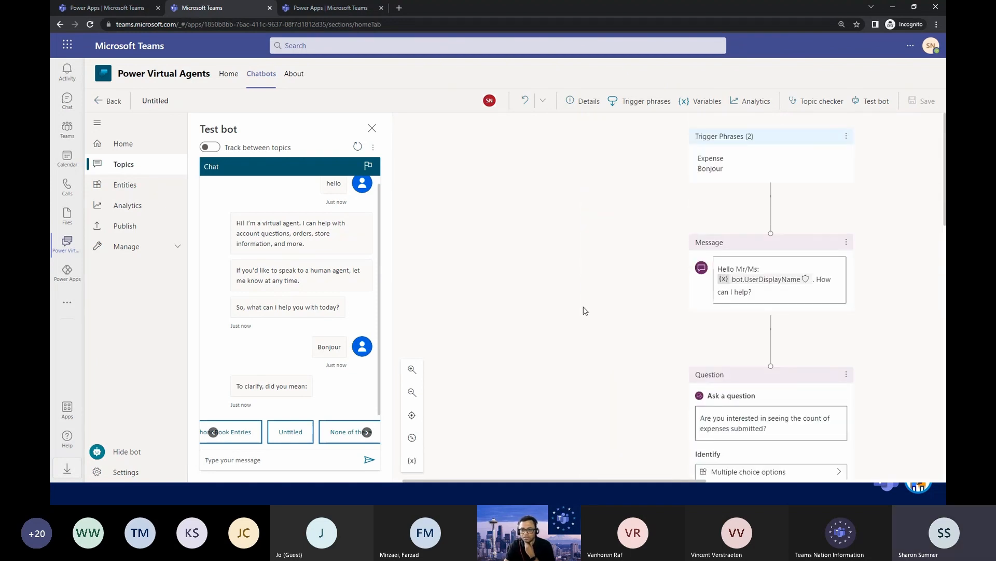
scroll(585, 311, down, 3)
click(265, 463)
text(Expe)
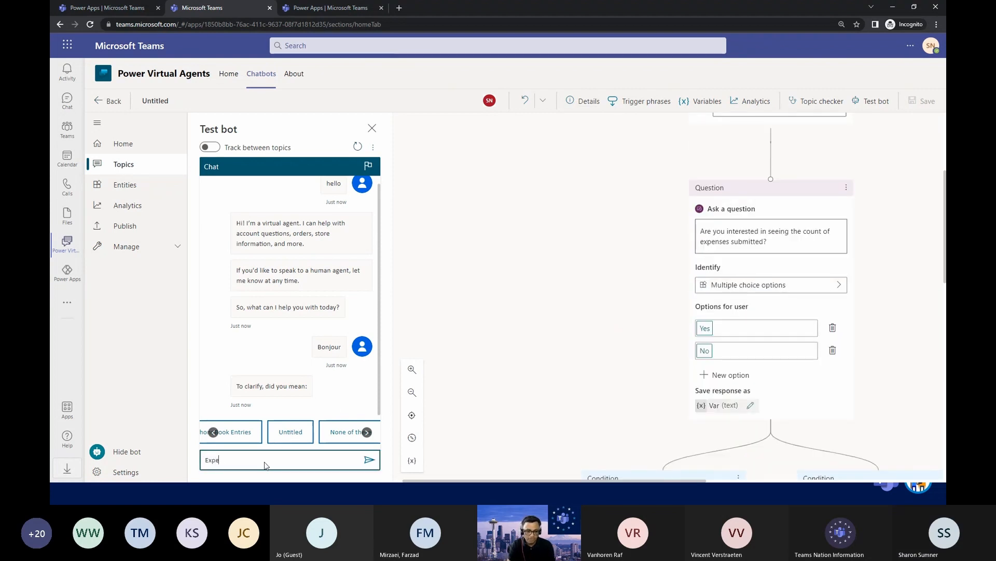
text(nses)
key(Return)
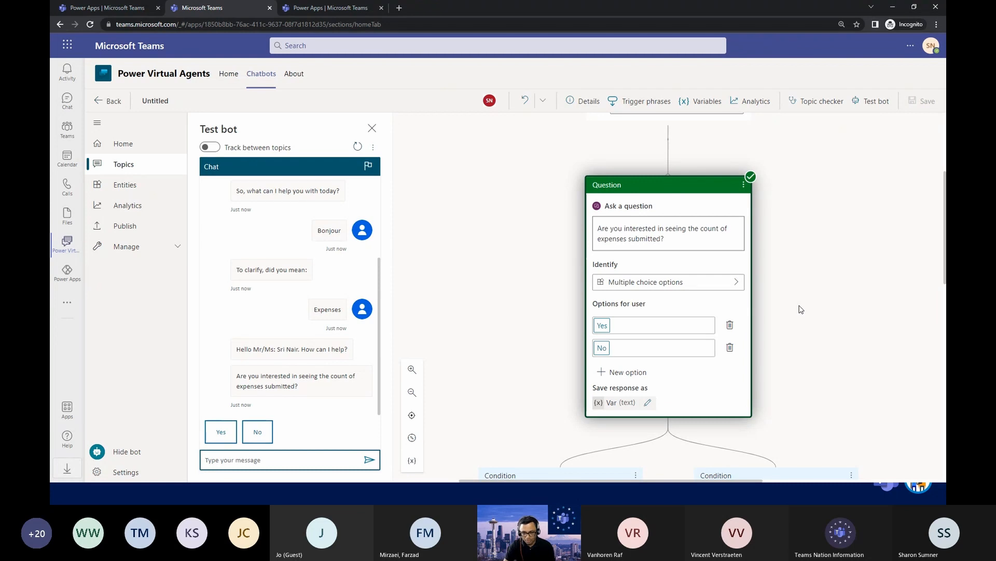
Answer Yes to the bot's question about the expense count and follow the Yes branch to its final message.
scroll(802, 309, down, 3)
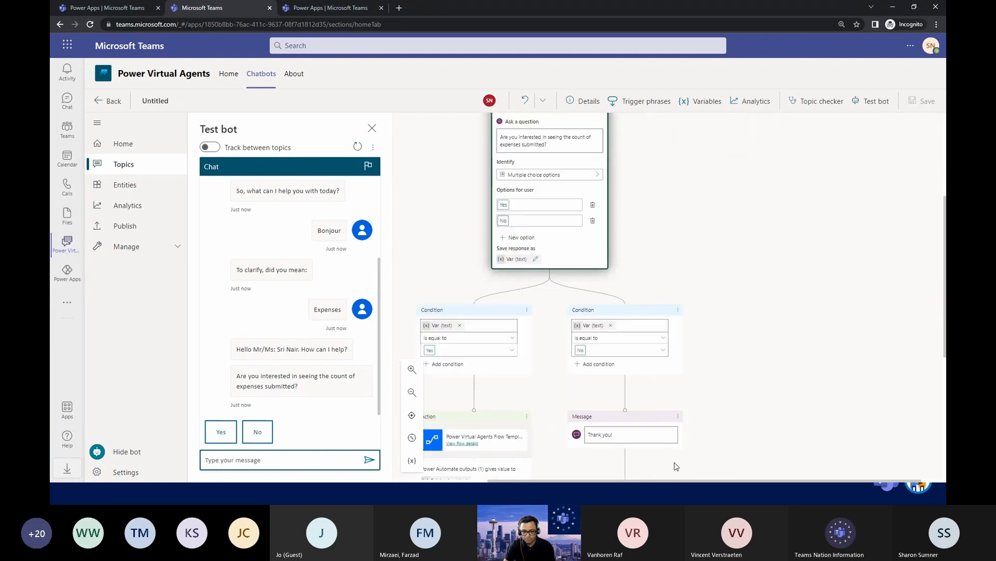
drag(653, 480, 534, 481)
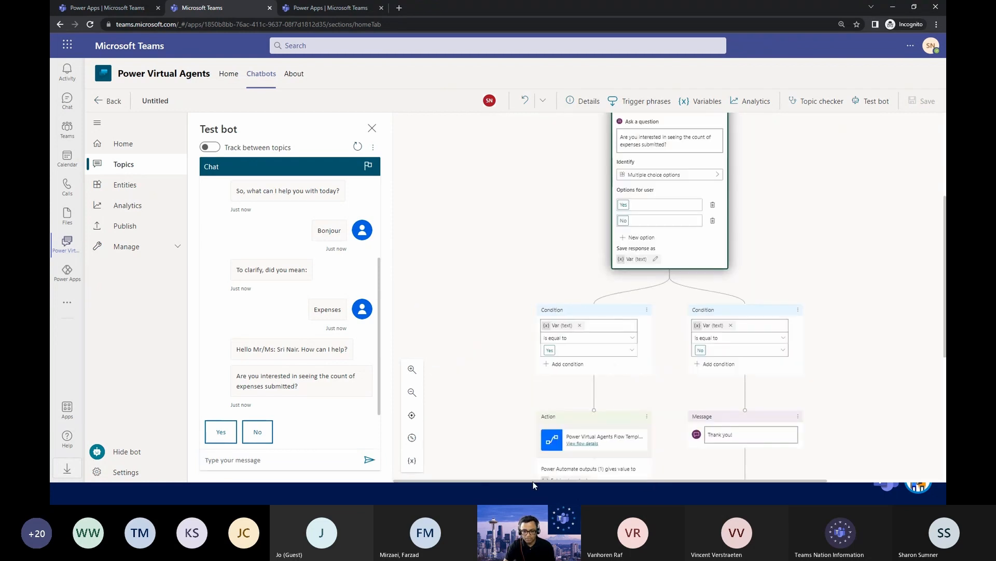
click(221, 433)
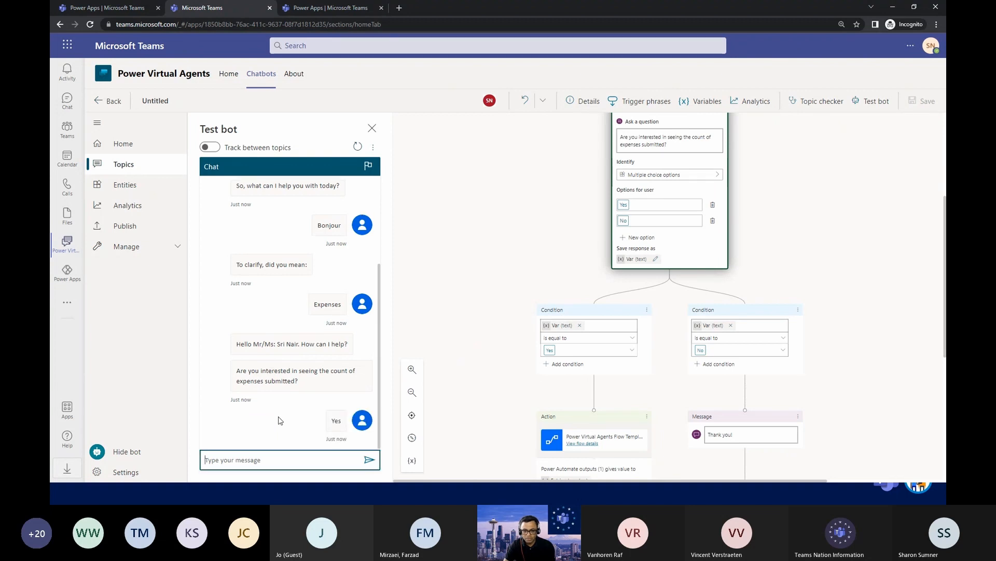
scroll(614, 343, down, 3)
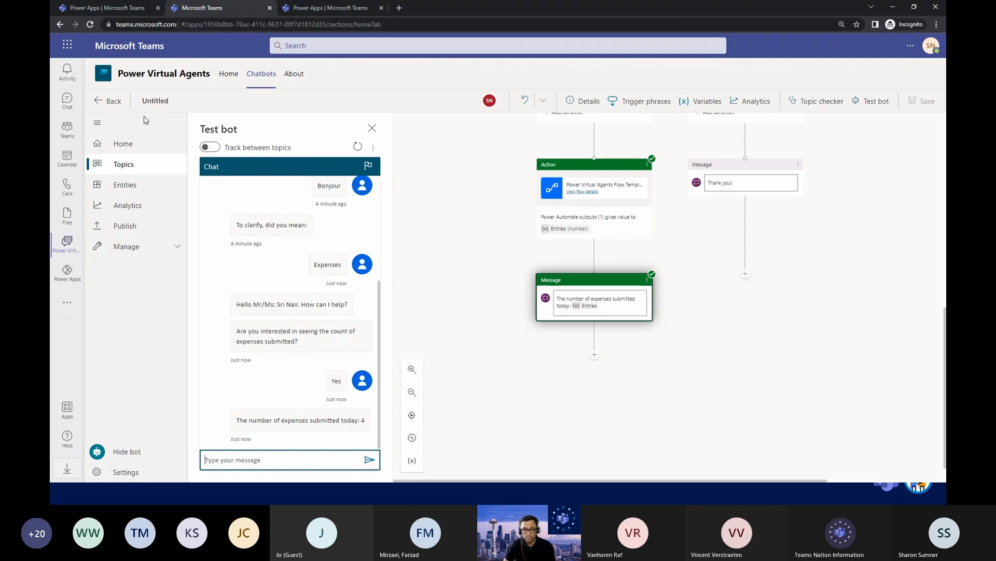
Leave the topic, switch to Power Apps, and list all apps built by SuperbSalesTeam.
click(96, 101)
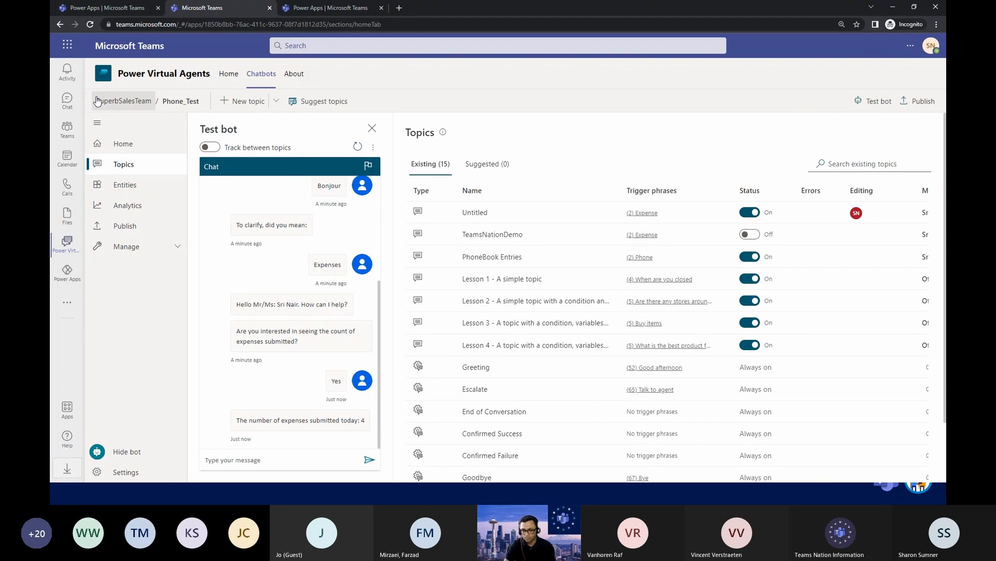
click(78, 274)
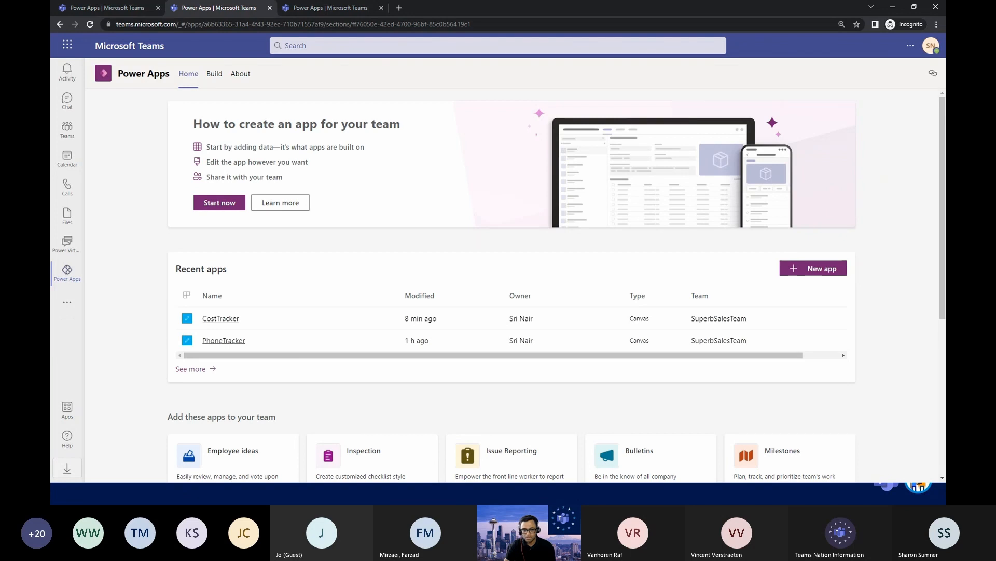
click(214, 76)
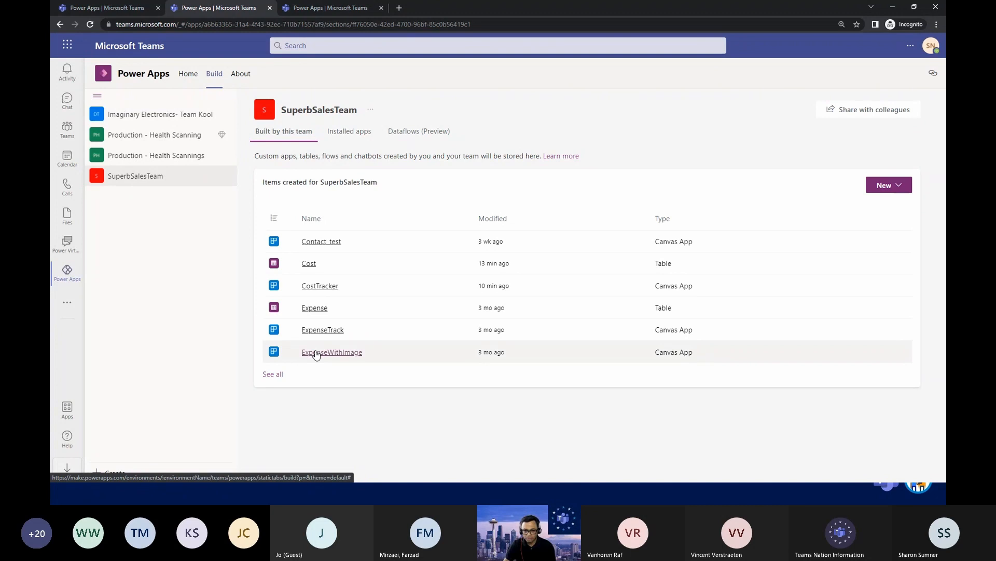
click(272, 374)
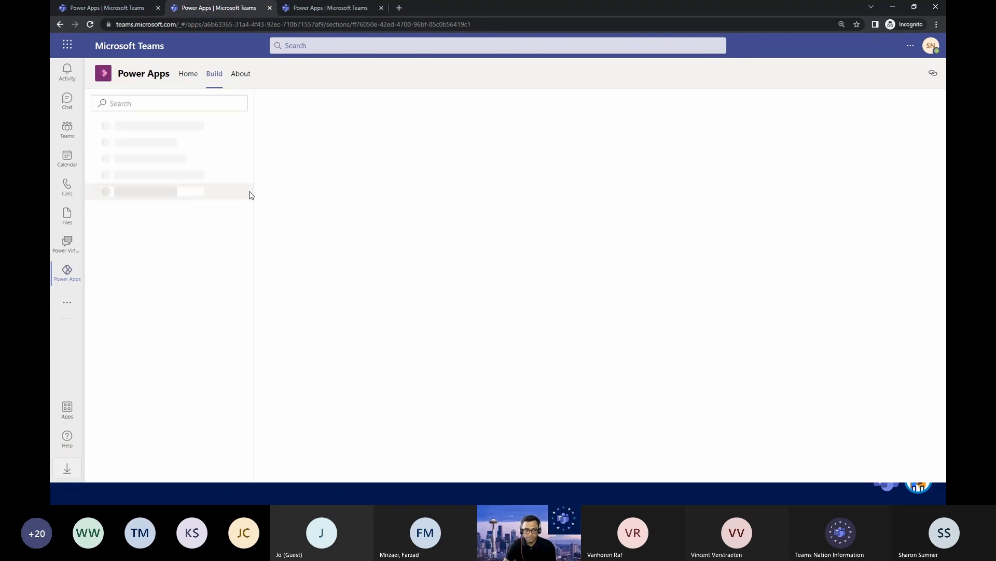
click(130, 146)
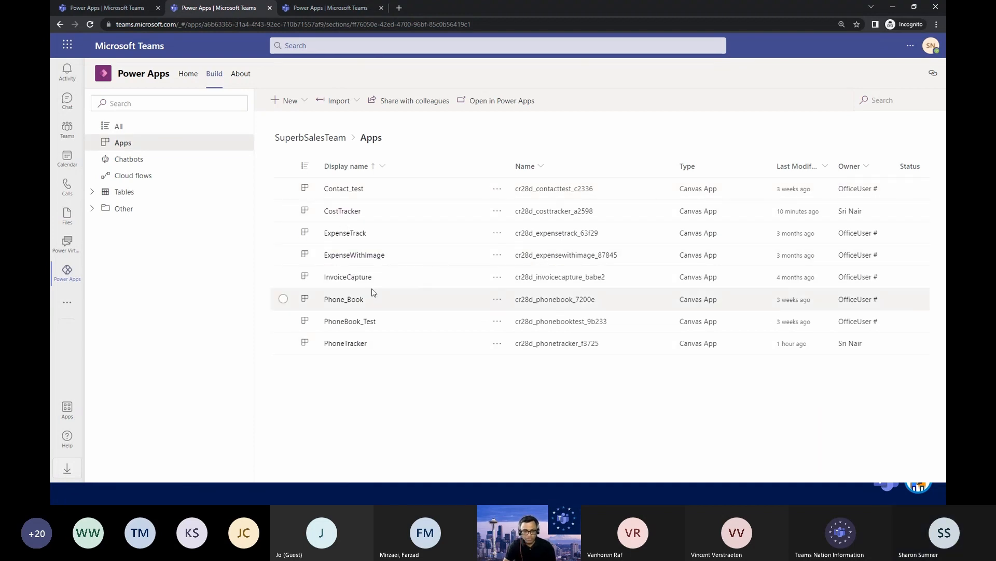
Try to open the ExpenseTrack app for editing from the team's apps list, without overriding the other session.
click(343, 233)
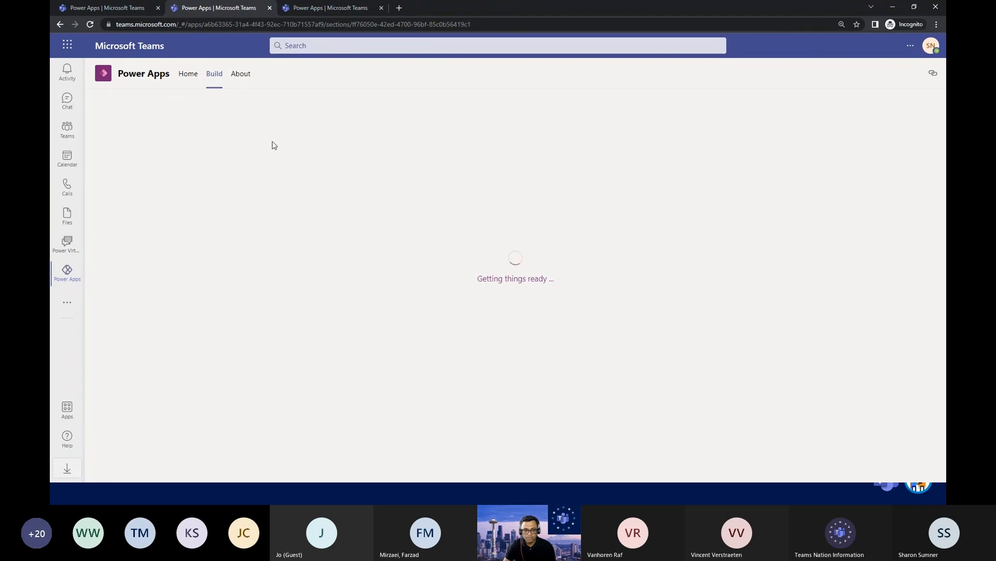
click(214, 78)
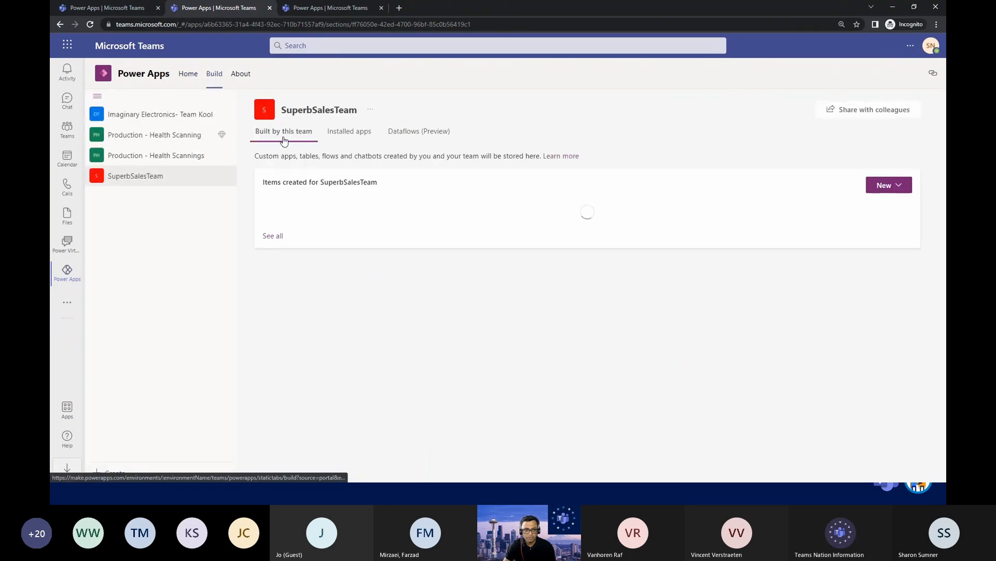
click(271, 372)
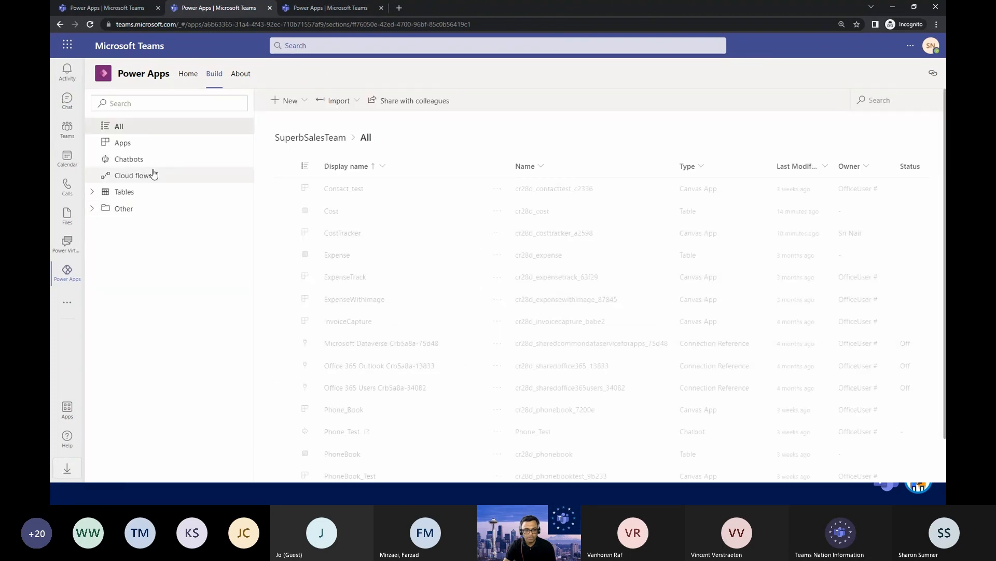
click(122, 142)
click(498, 232)
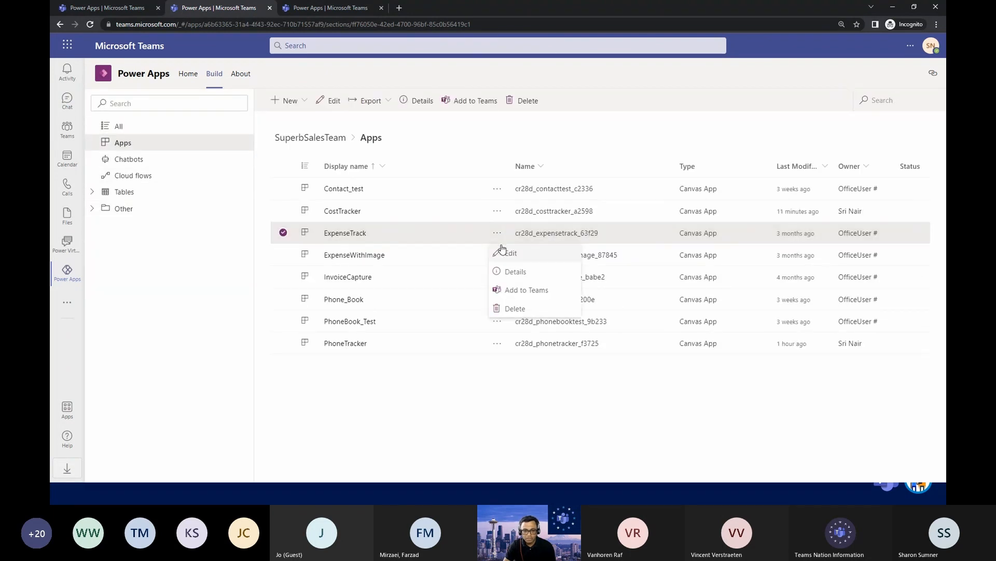
click(506, 252)
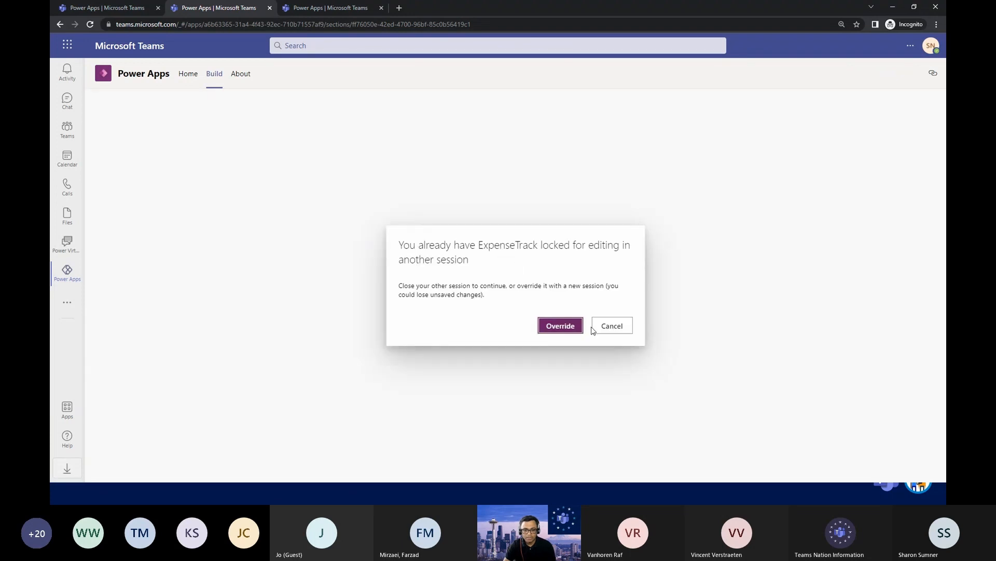
click(611, 325)
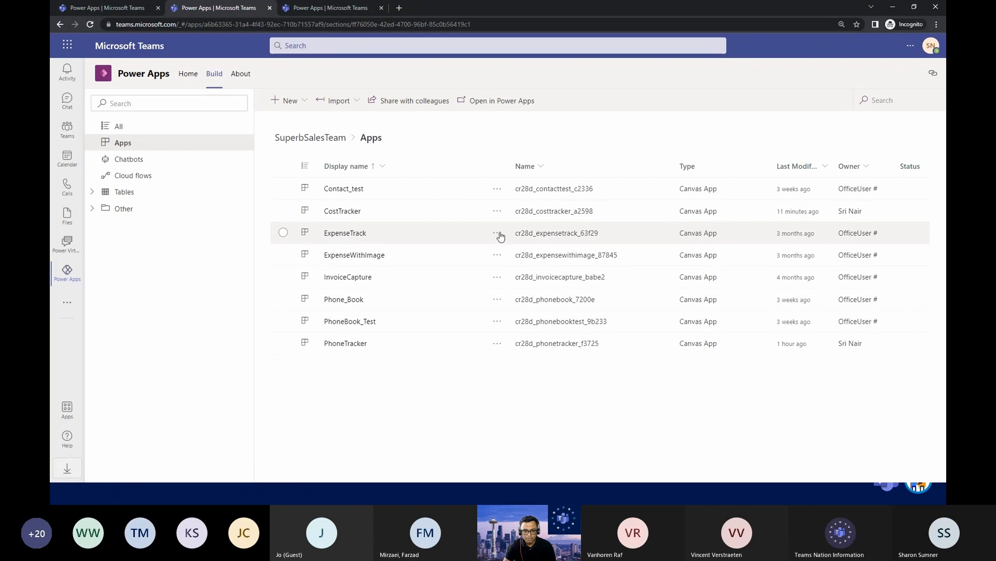
Review ExpenseTrack's details, versions, connections, flows and analytics report types, and close the details.
click(498, 233)
click(517, 272)
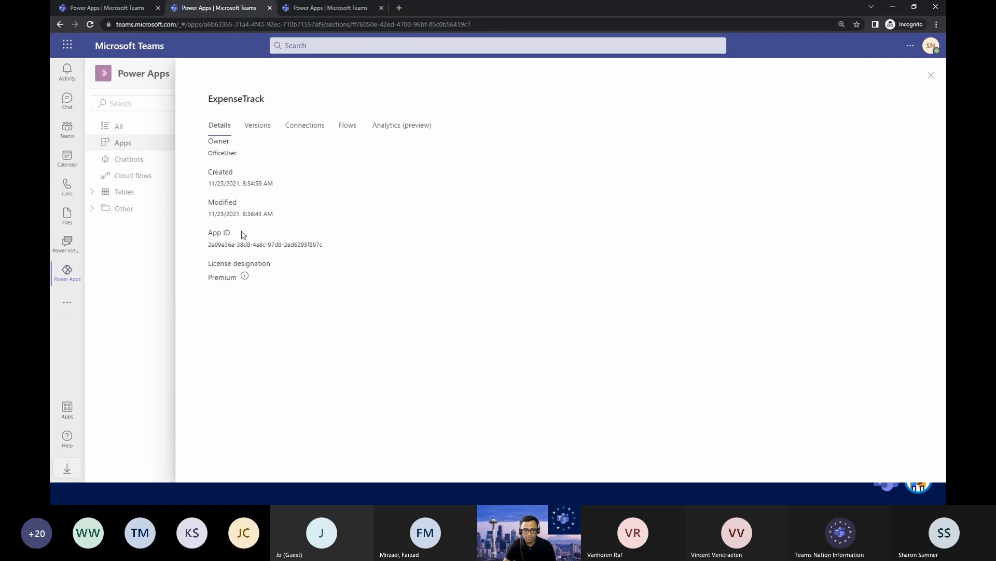
click(255, 129)
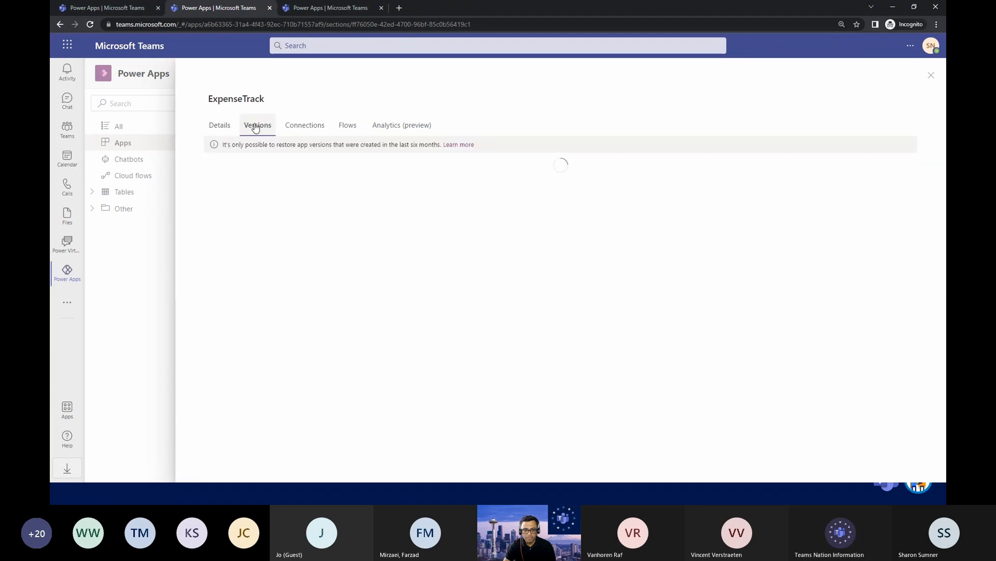
click(300, 130)
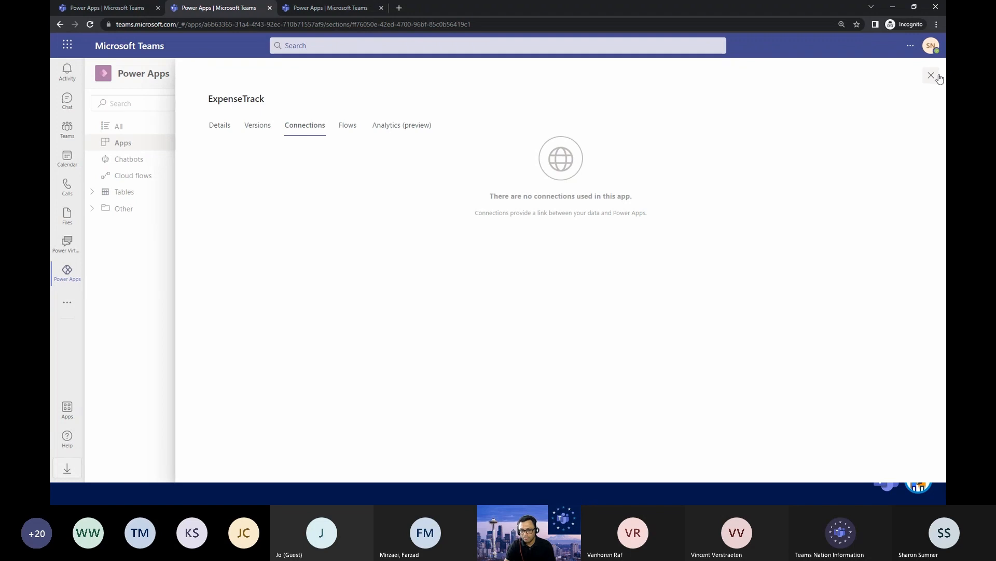
click(352, 133)
click(403, 126)
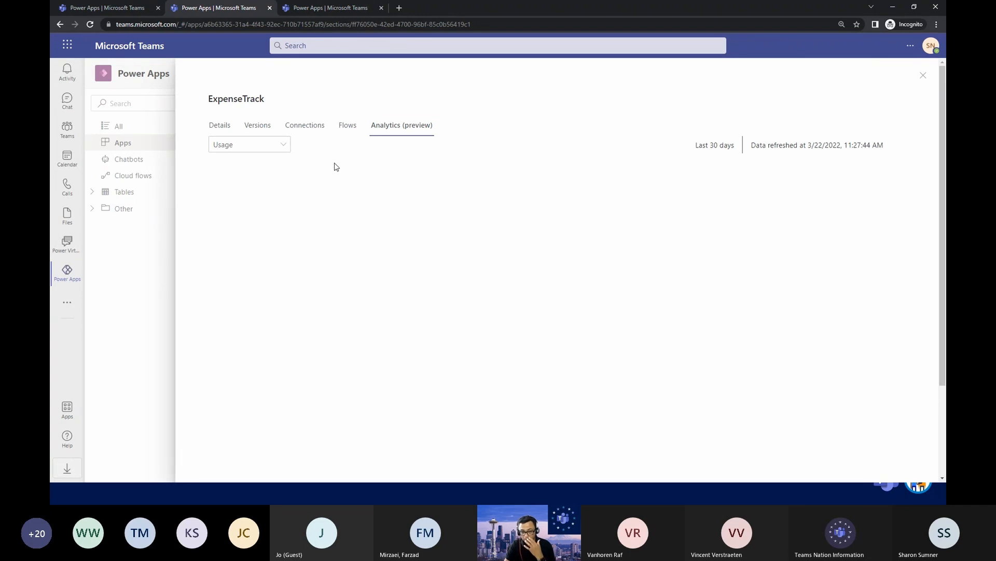
click(283, 150)
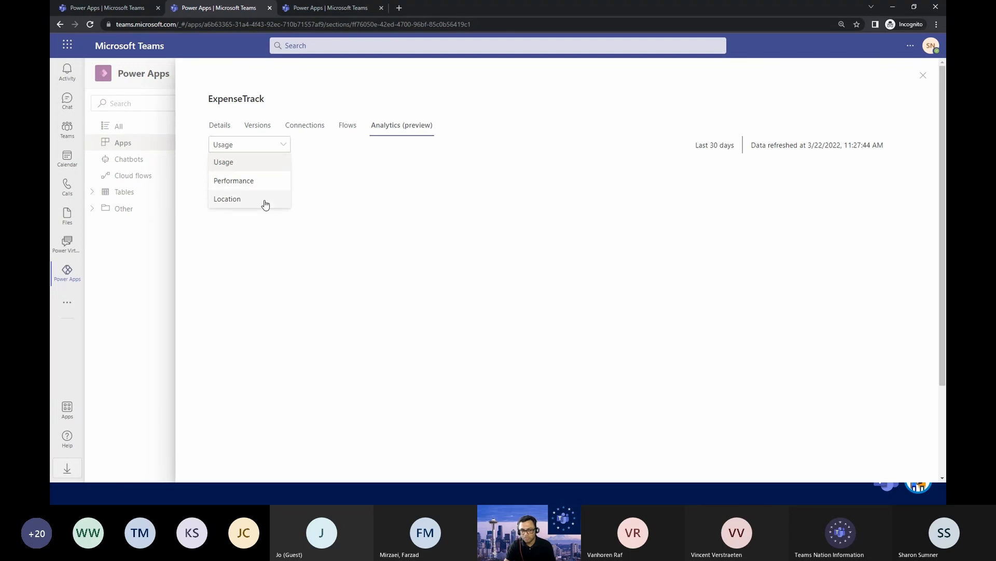
click(922, 79)
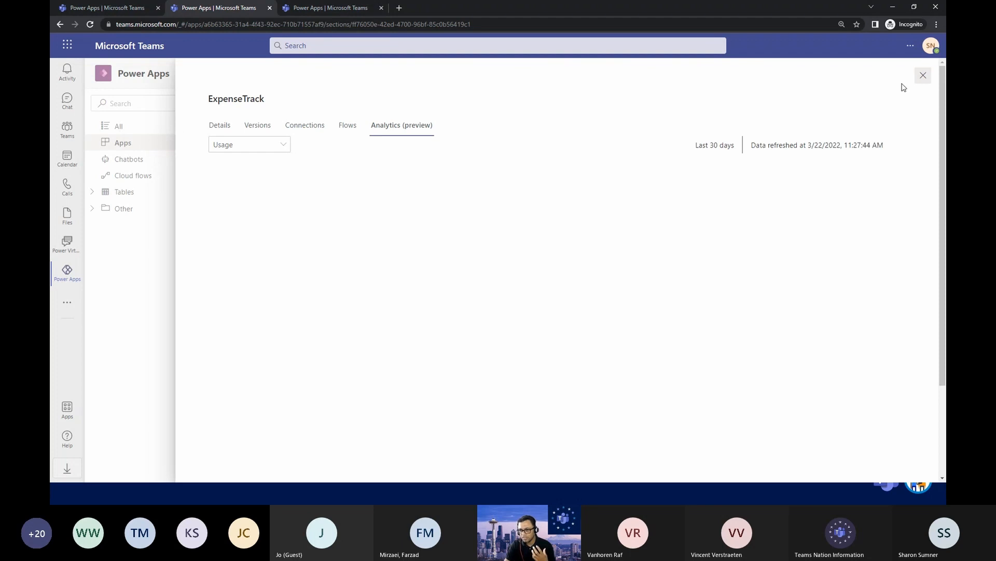
click(923, 76)
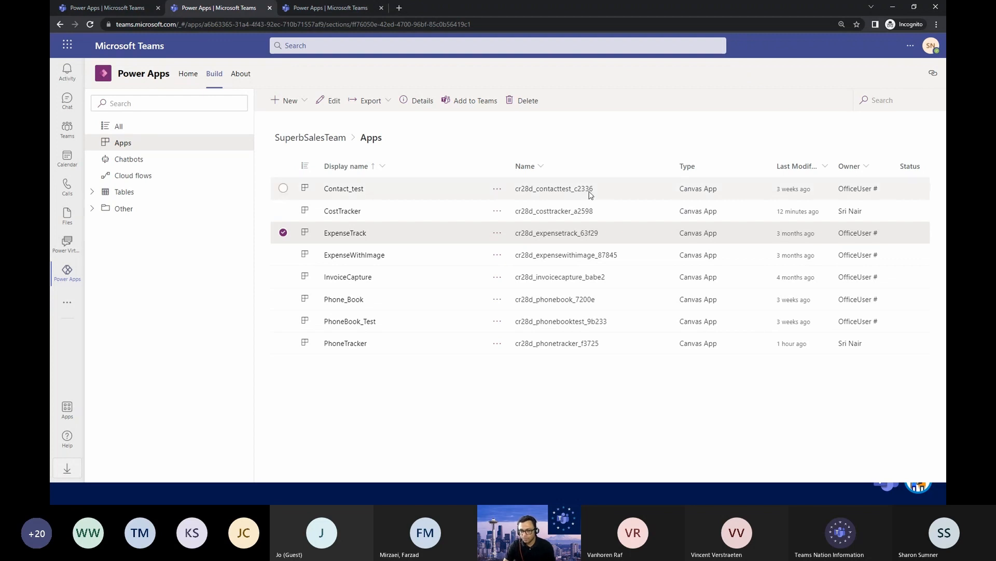
Go to SuperbSalesTeam's General channel, check the embedded ExpenseTracker and ExpenseTrack apps, and view the Item 6 record in ExpenseTrack.
click(69, 129)
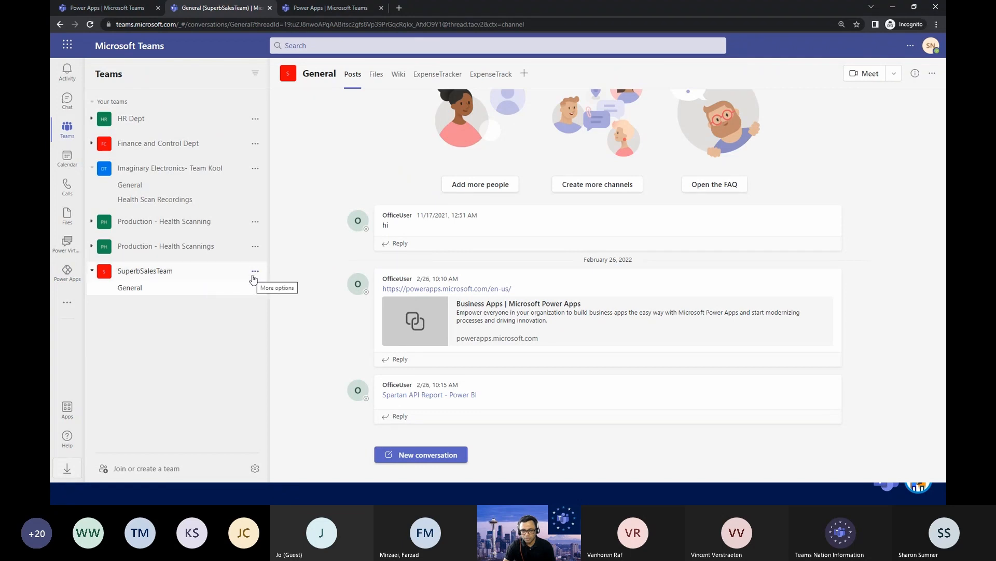
click(432, 73)
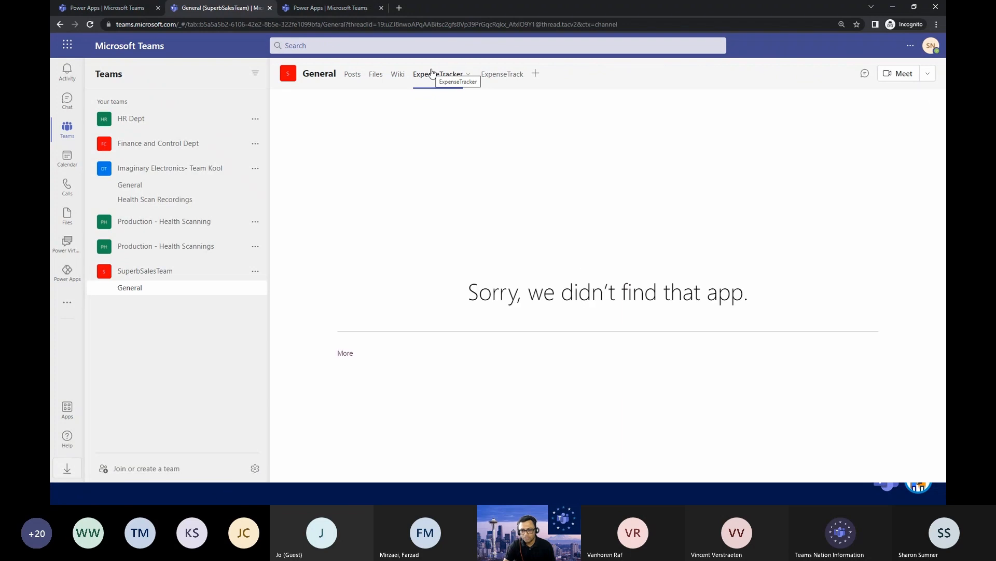
click(507, 75)
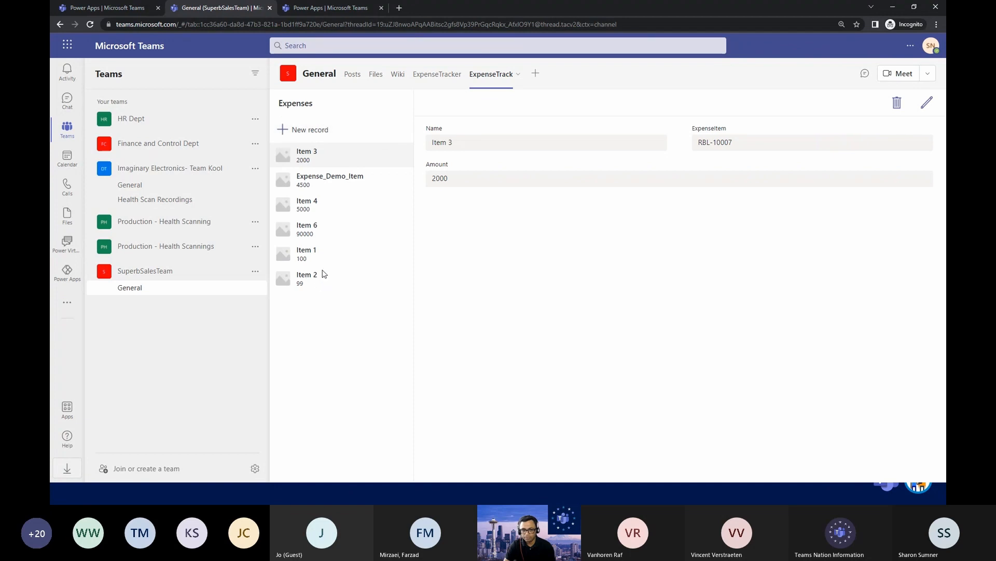
click(321, 228)
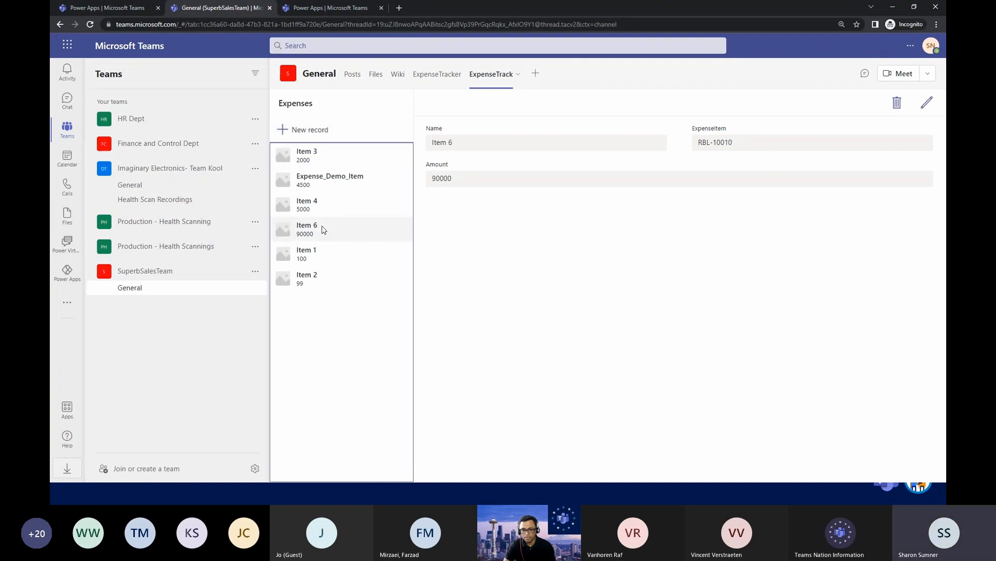